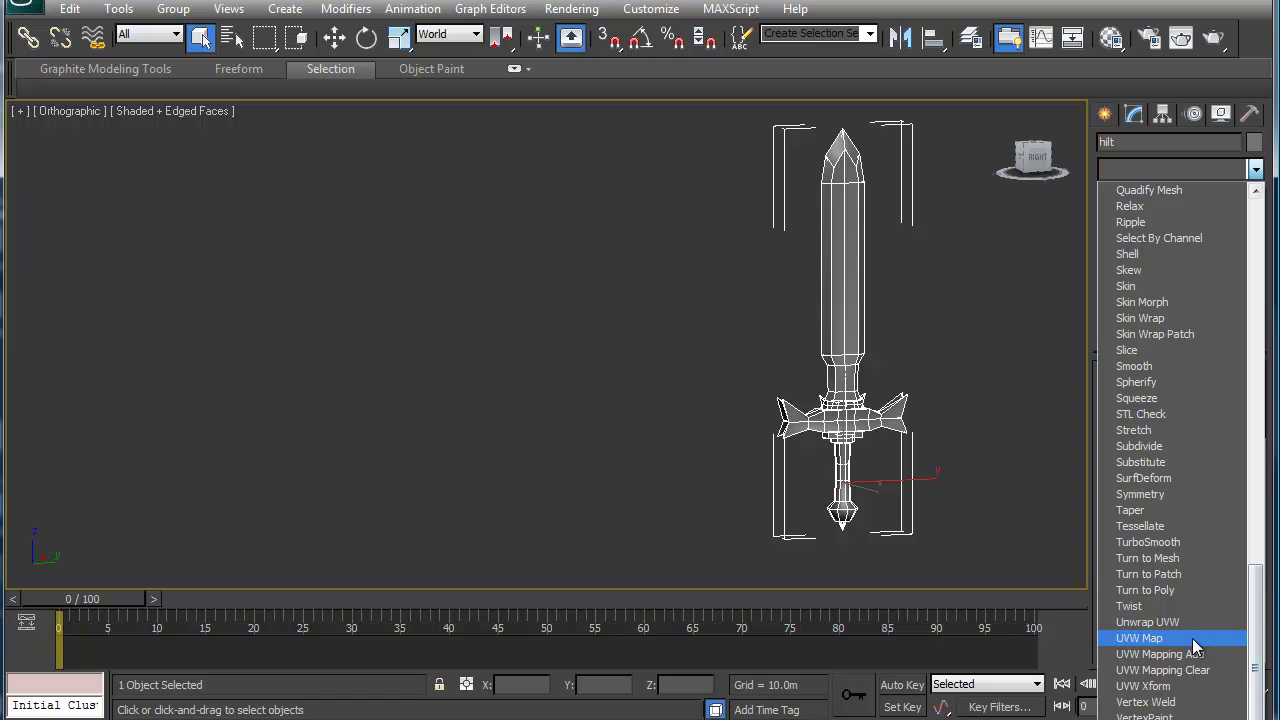
# Step: Add an Unwrap UVW modifier to the sword and open its UV editor with the checker background hidden
pyautogui.click(1187, 624)
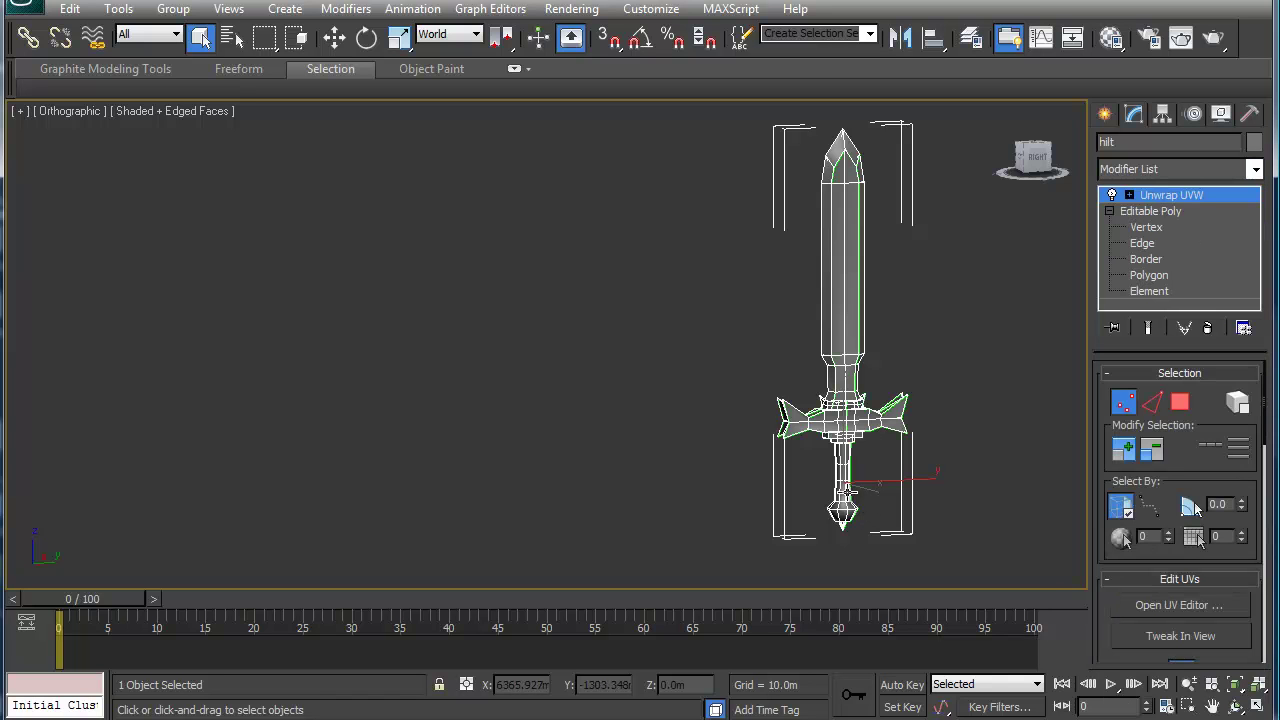
pyautogui.click(1163, 608)
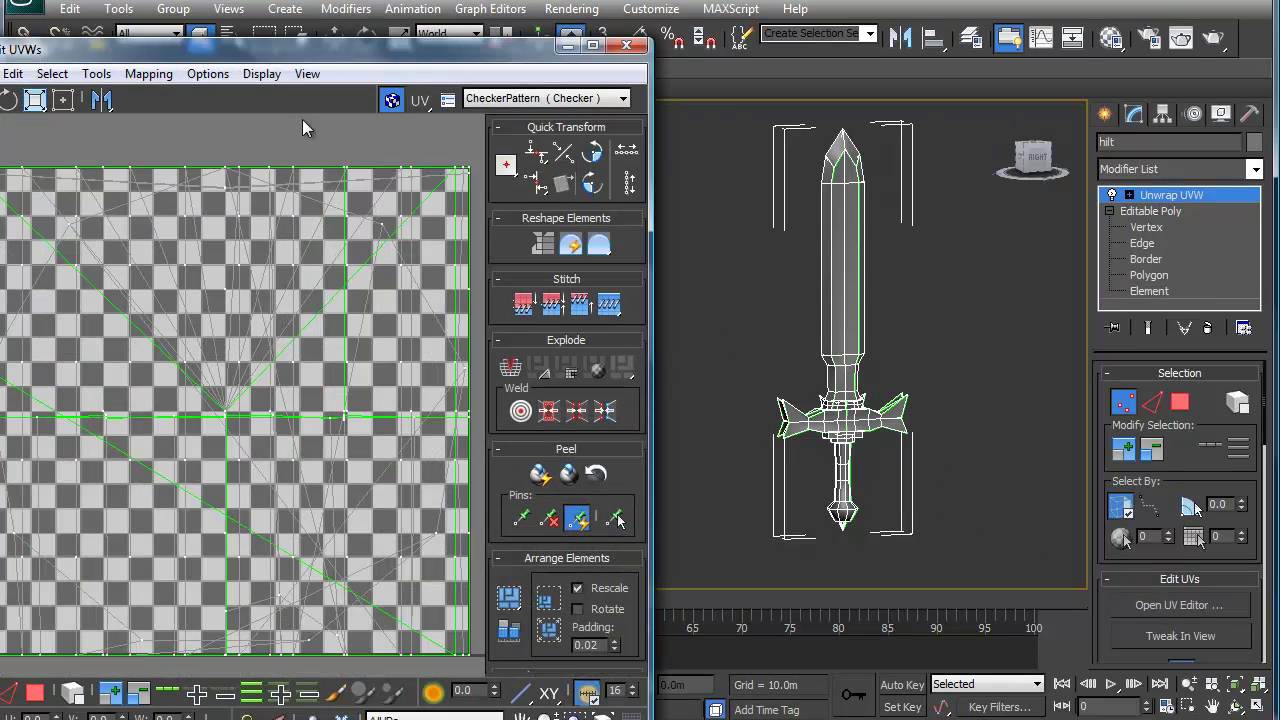
pyautogui.moveTo(302, 52); pyautogui.dragTo(354, 30)
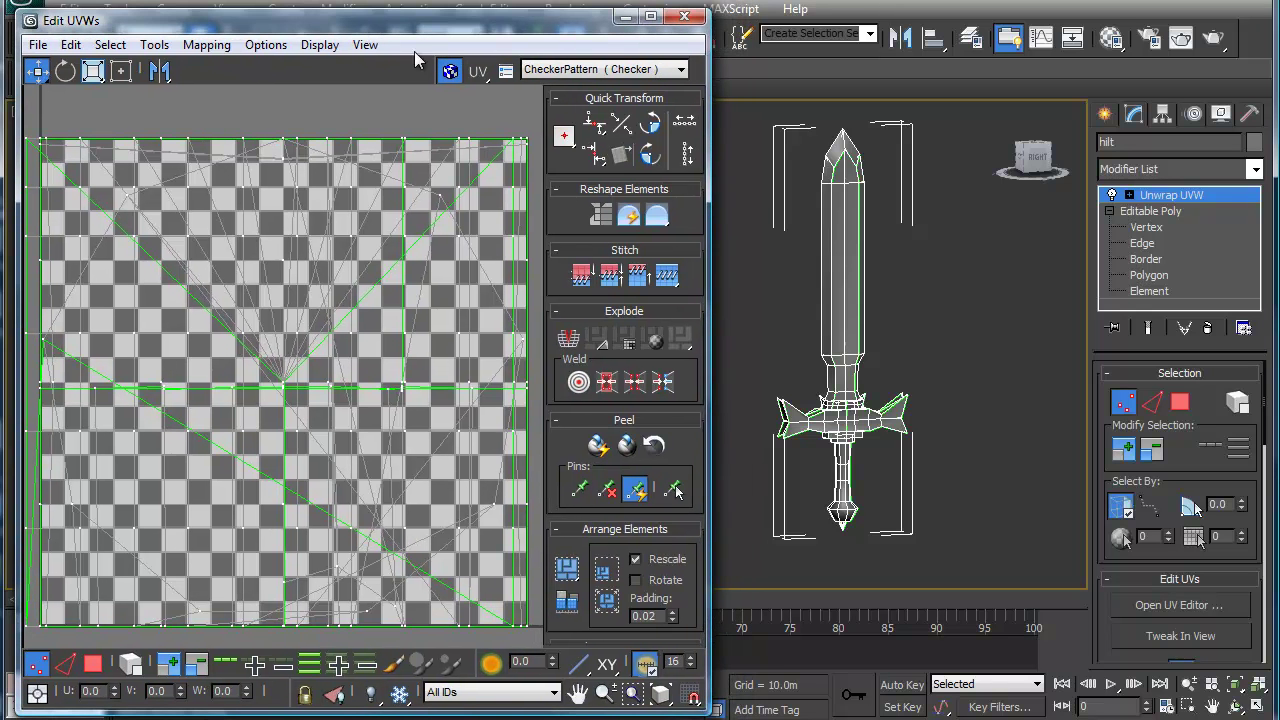
pyautogui.moveTo(849, 338); pyautogui.dragTo(883, 340, button='middle')
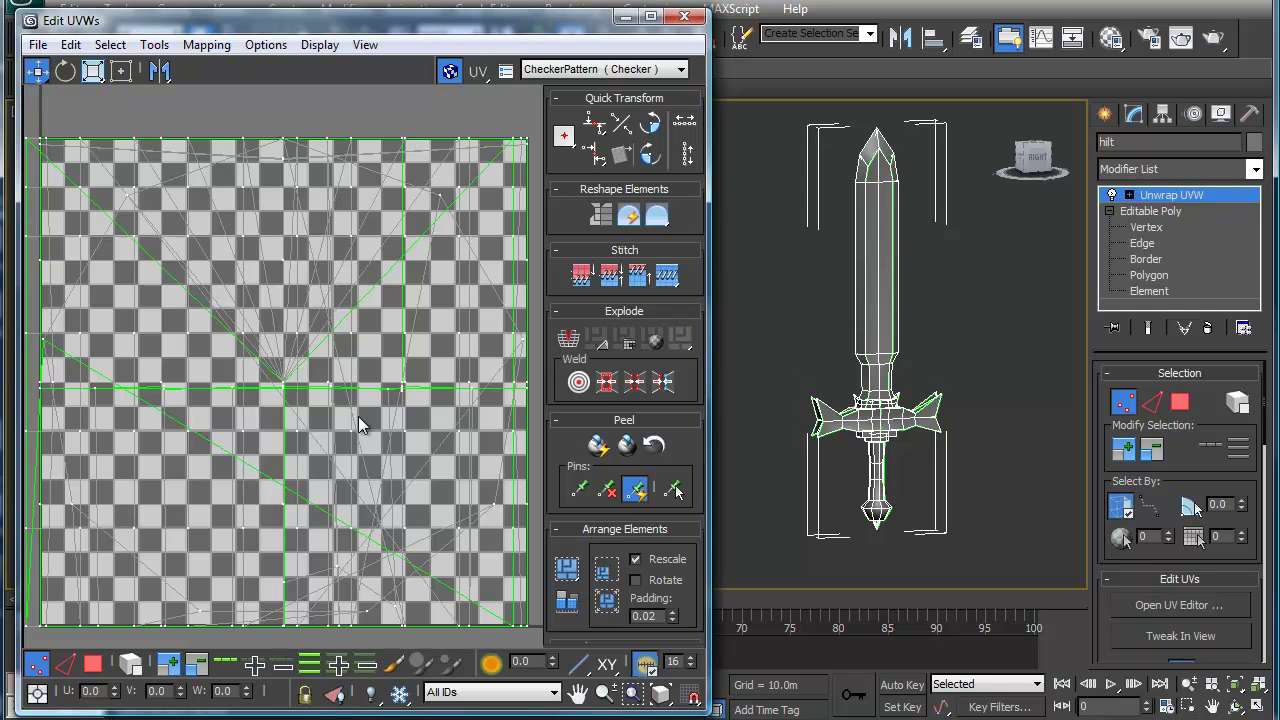
pyautogui.click(449, 72)
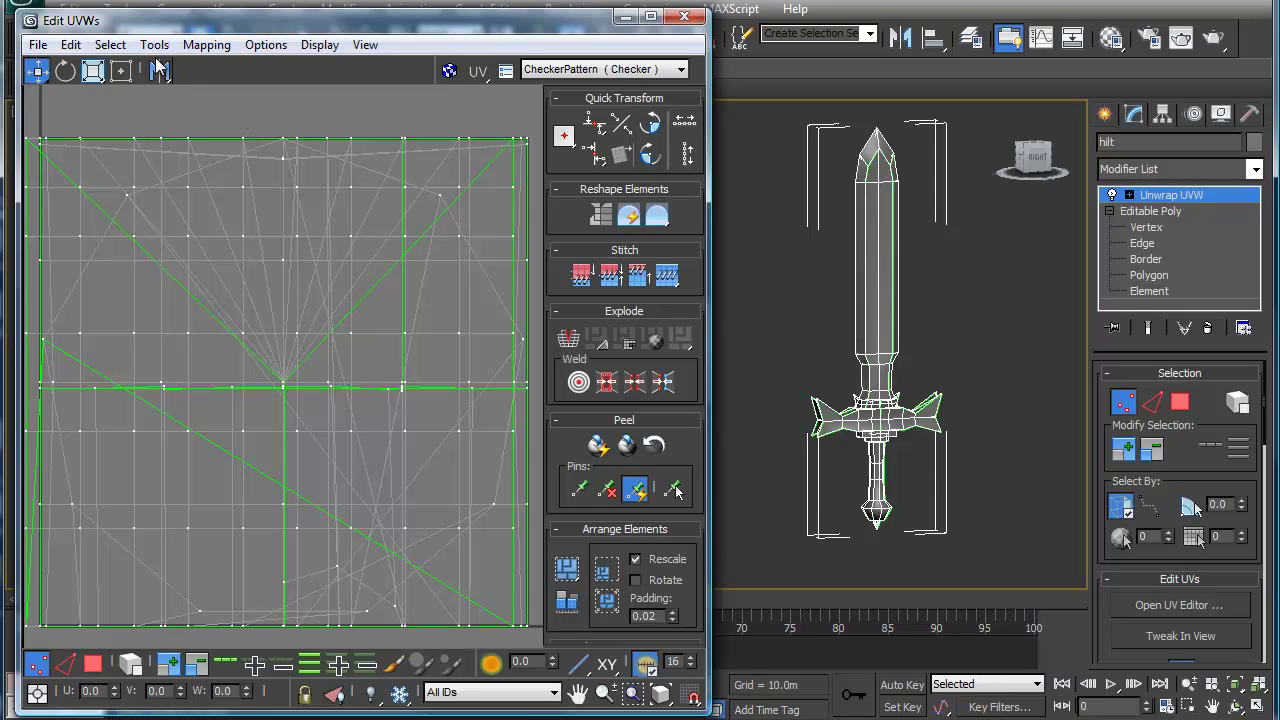
# Step: Select all the sword's polygons and apply Flatten Mapping with a face angle threshold of 45 and 0.02 spacing
pyautogui.press('3')
pyautogui.hotkey('ctrl', 'a')
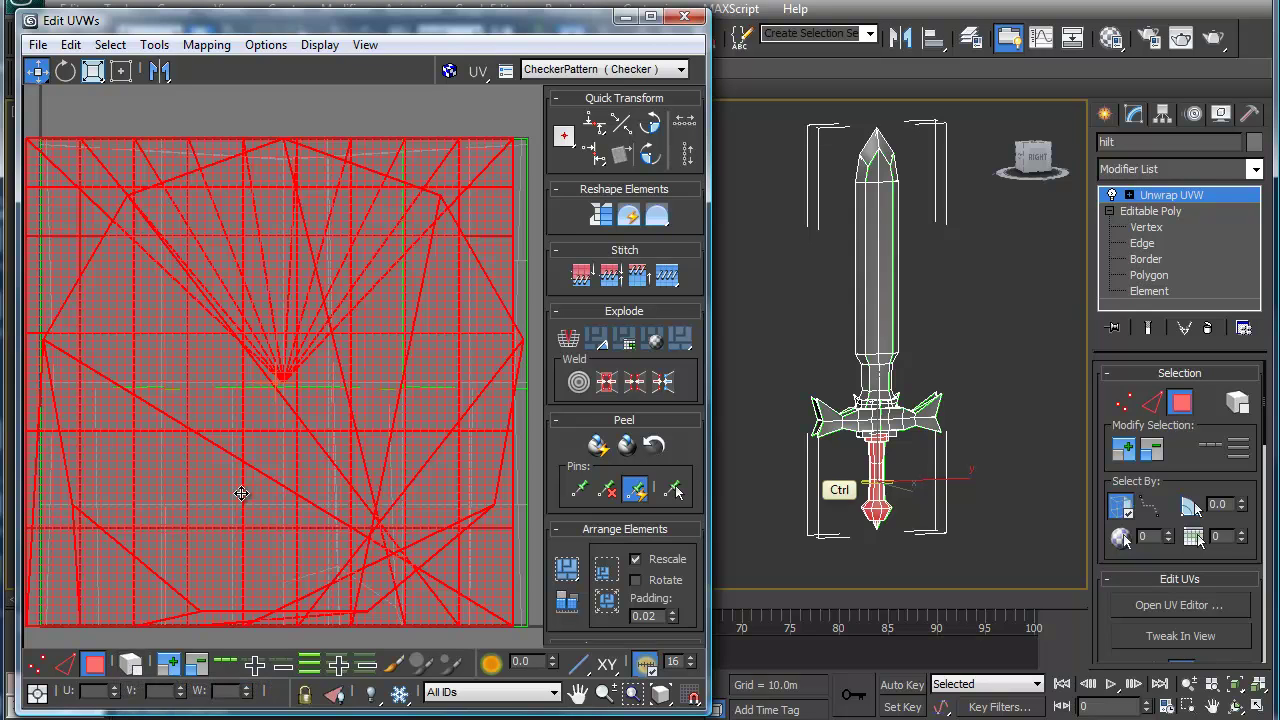
pyautogui.hotkey('ctrl', 's')
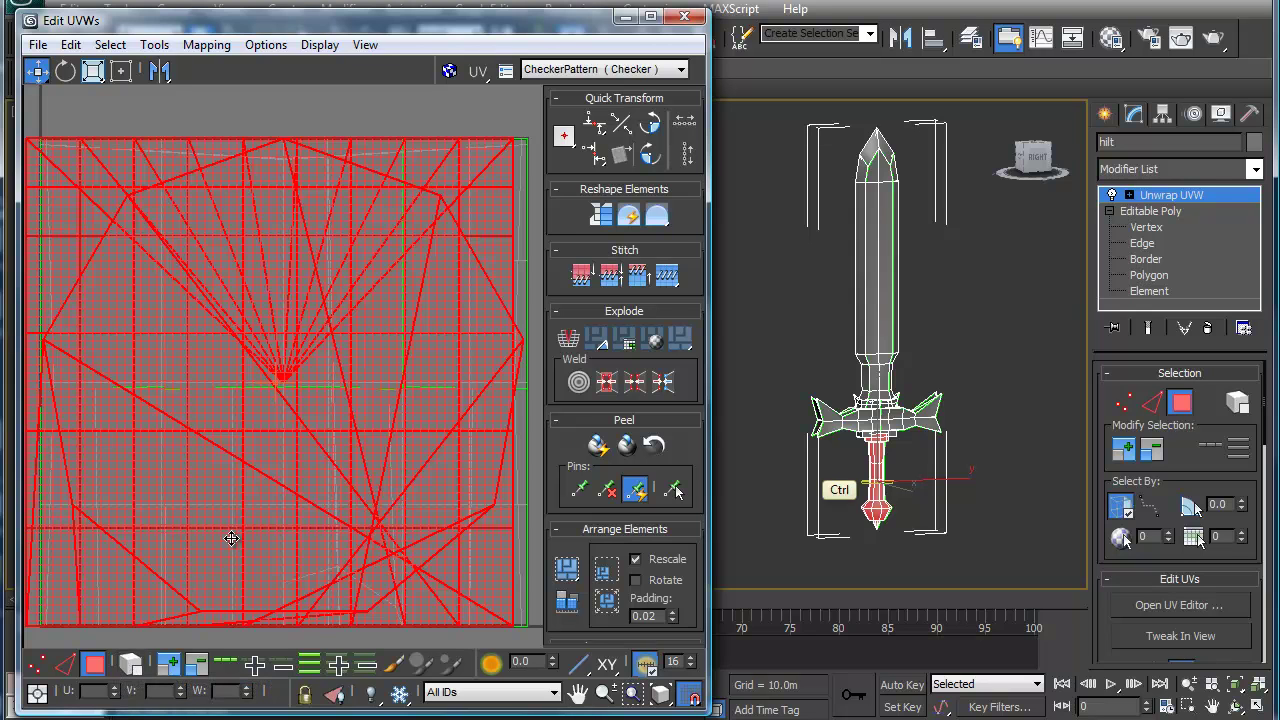
pyautogui.click(278, 114)
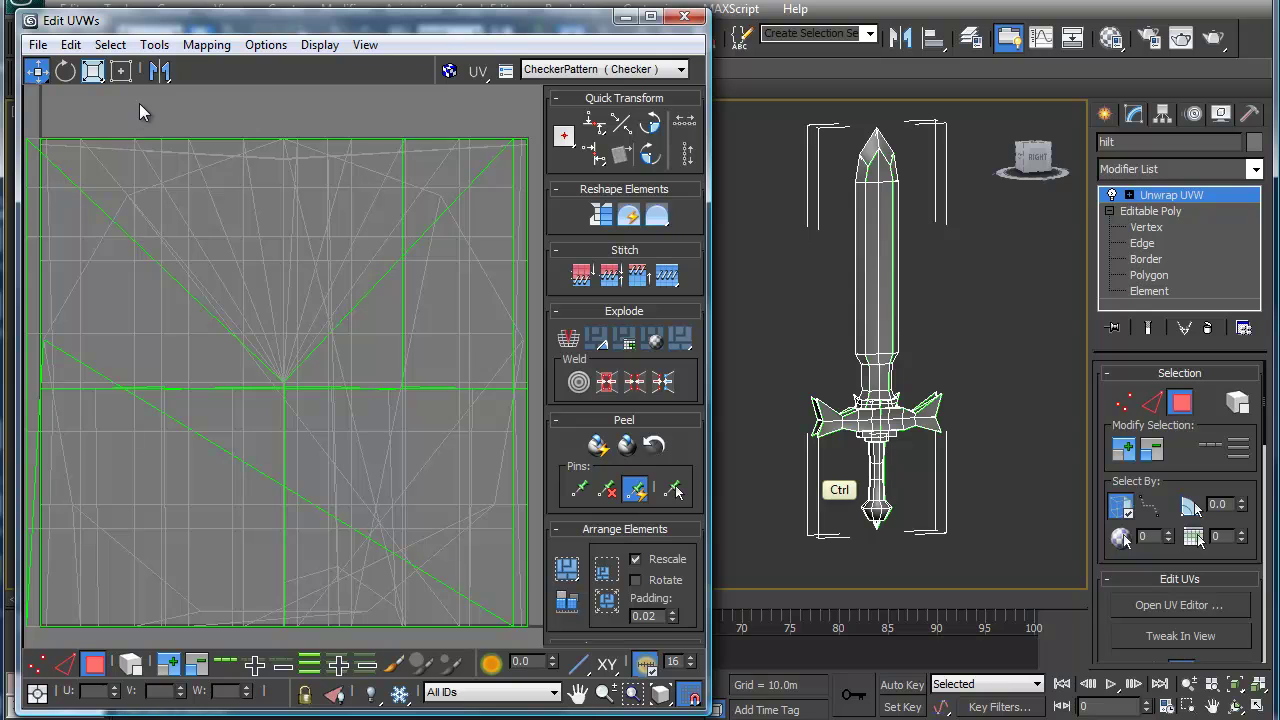
pyautogui.hotkey('ctrl', 'a')
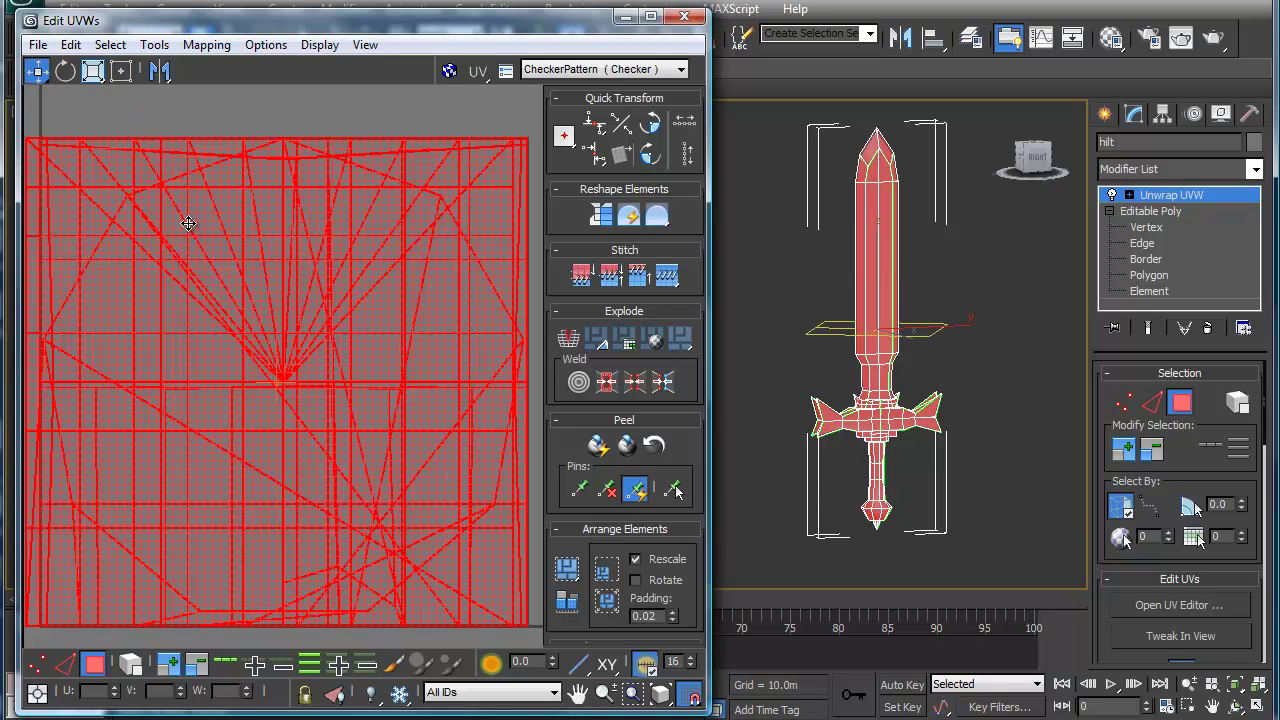
pyautogui.click(206, 44)
pyautogui.click(300, 83)
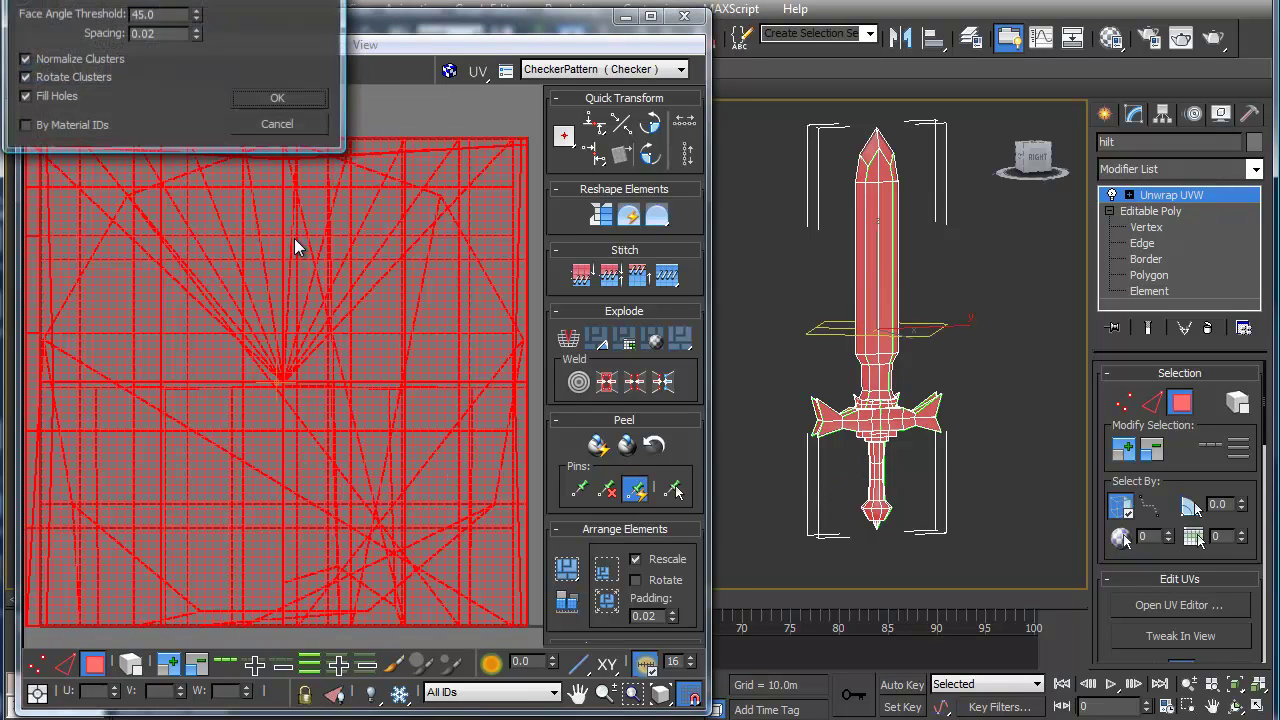
pyautogui.click(259, 100)
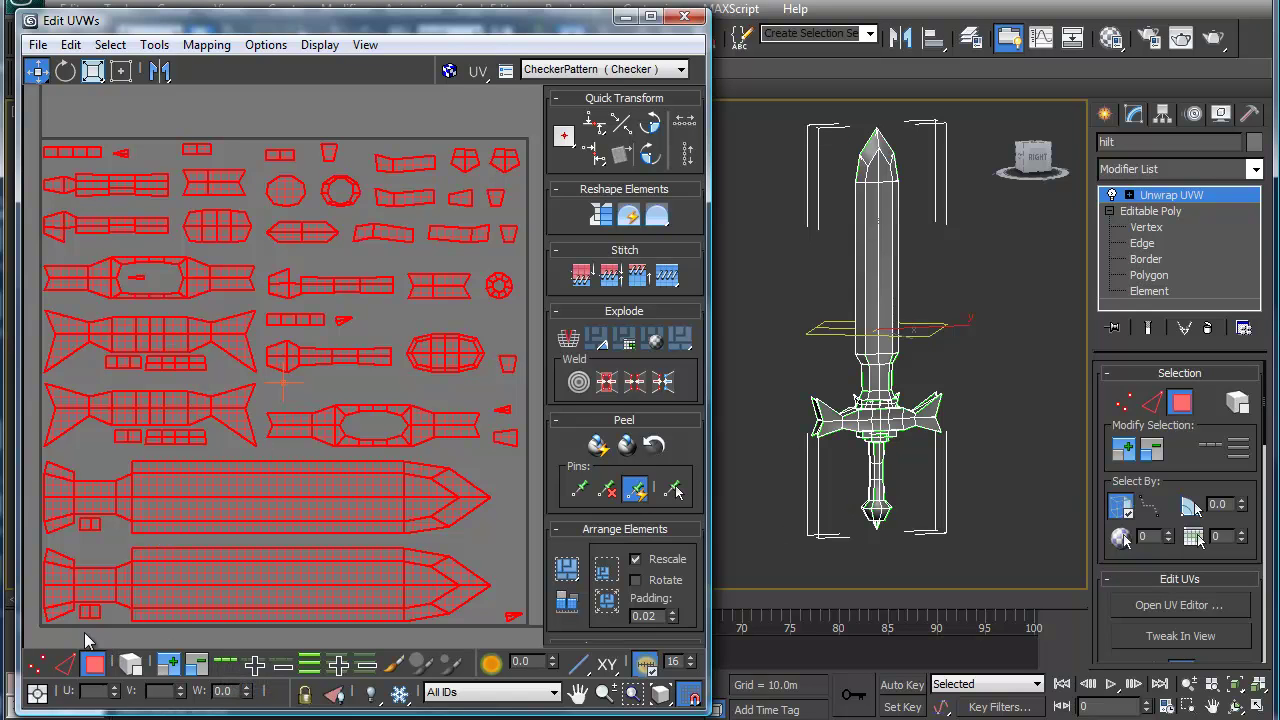
# Step: Enable whole-element selection and move the small stray UV pieces beside the two blade shells up among the other small shells
pyautogui.click(513, 536)
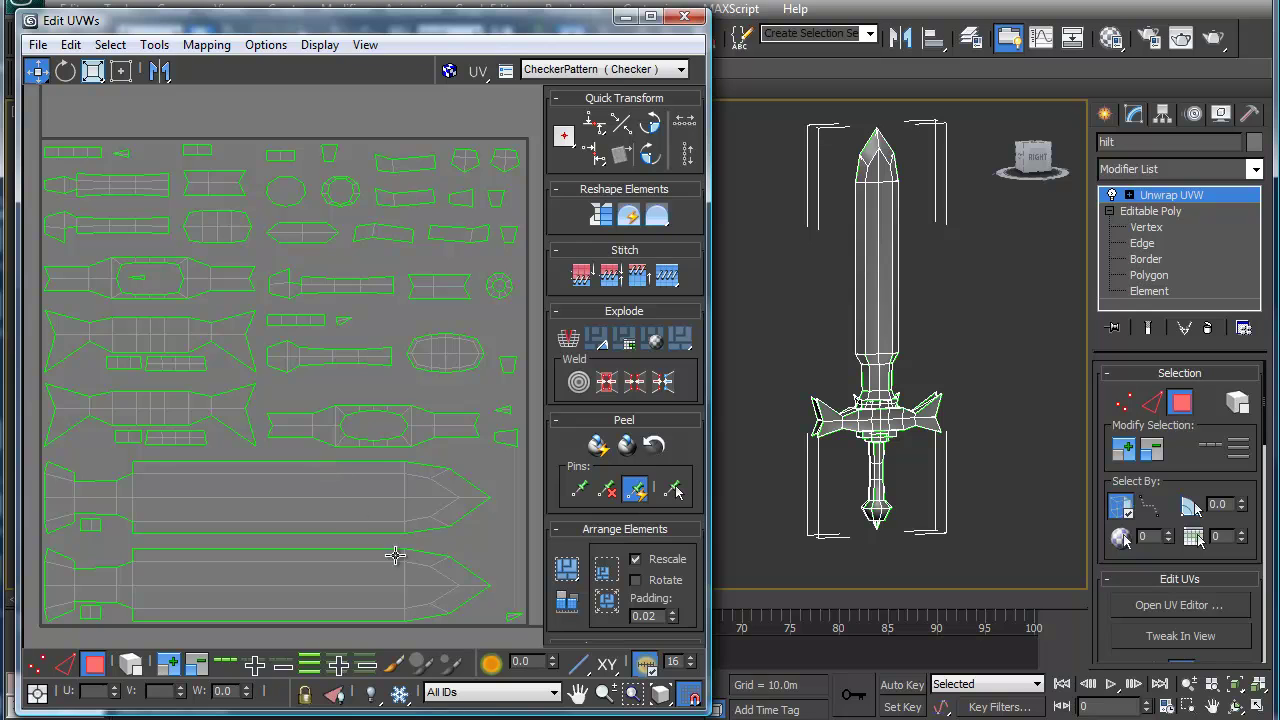
pyautogui.click(512, 614)
pyautogui.moveTo(503, 614); pyautogui.dragTo(477, 410)
pyautogui.click(131, 663)
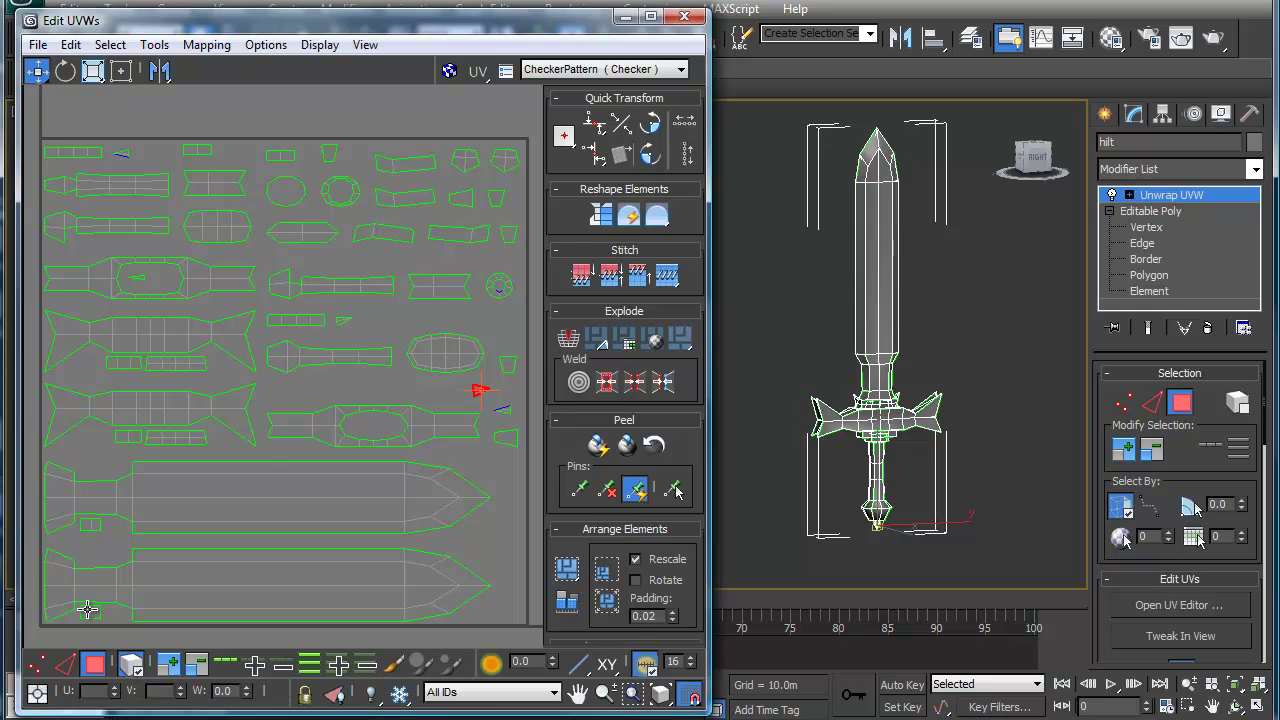
pyautogui.moveTo(87, 612); pyautogui.dragTo(76, 446)
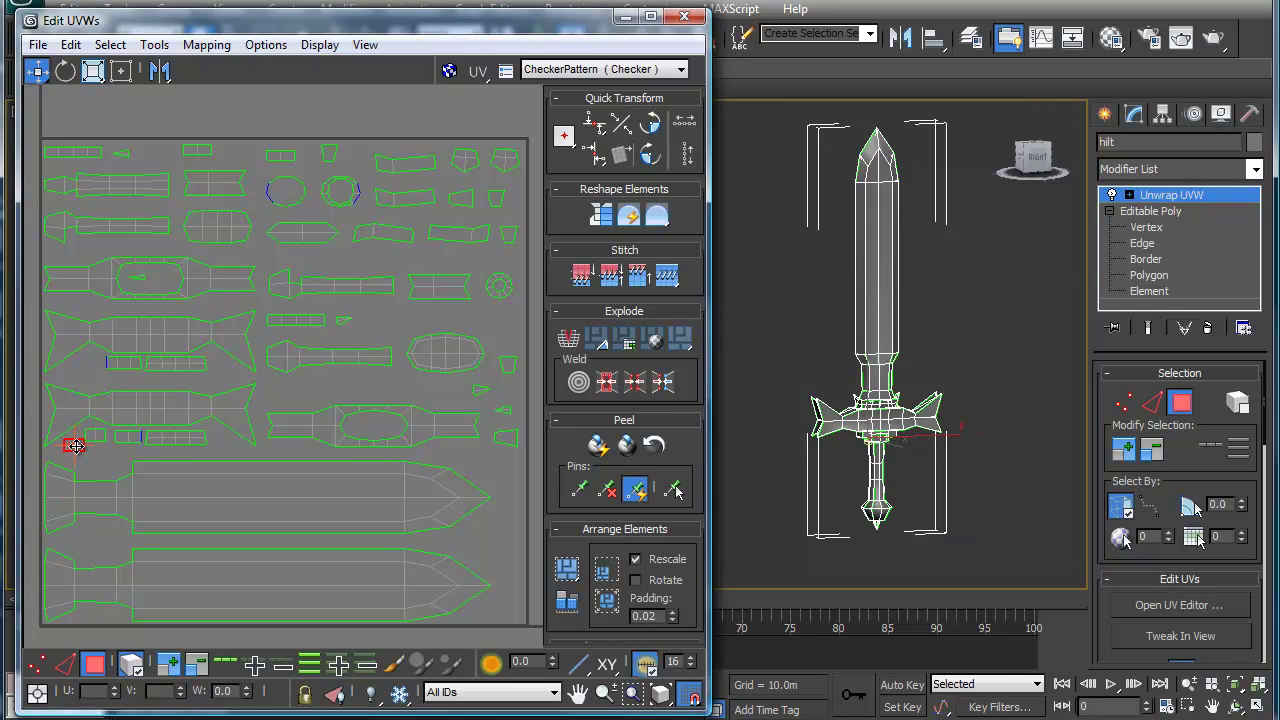
# Step: Display the CheckerPattern texture on the sword and inspect the checkers on its grip and crossguard
pyautogui.click(565, 69)
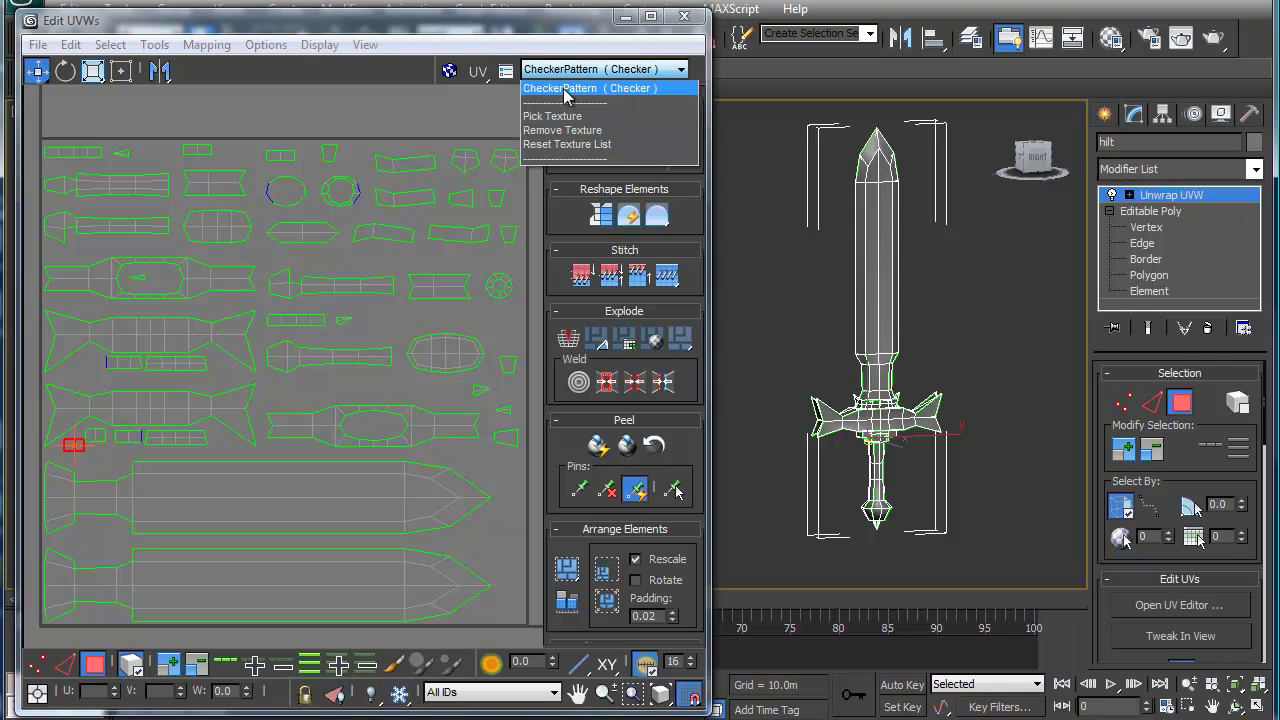
pyautogui.click(565, 89)
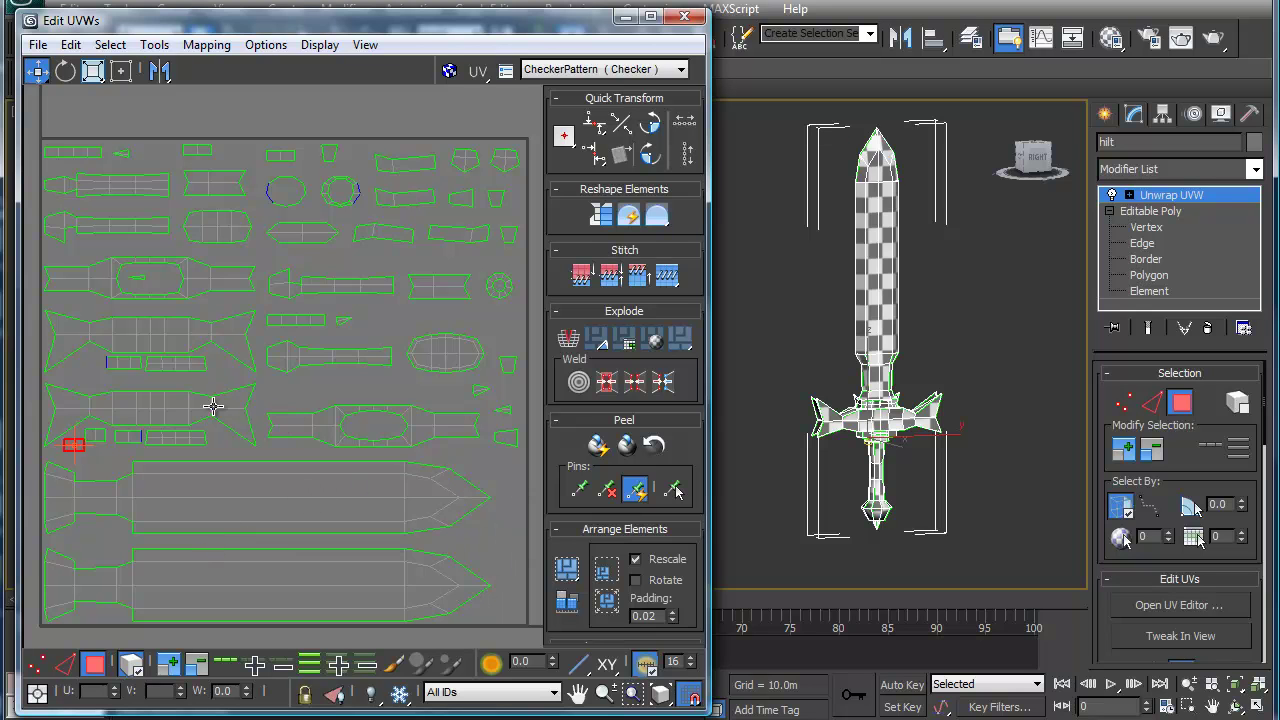
pyautogui.moveTo(301, 334); pyautogui.dragTo(303, 359, button='middle')
pyautogui.moveTo(889, 488); pyautogui.dragTo(400, 331, button='middle')
pyautogui.scroll(3, 861, 350)
pyautogui.scroll(-1, 848, 320)
pyautogui.moveTo(848, 321); pyautogui.dragTo(844, 318, button='middle')
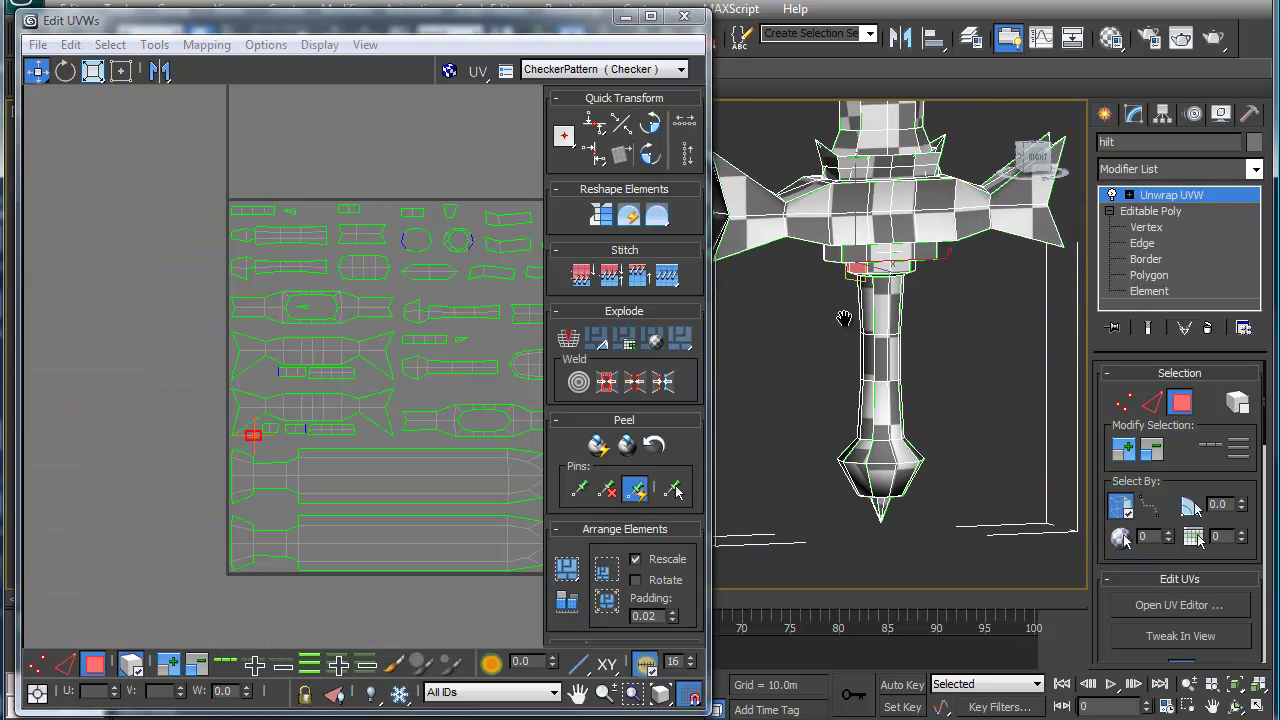
# Step: Move both blade UV shells straight down below the UV square
pyautogui.moveTo(403, 428); pyautogui.dragTo(301, 386, button='middle')
pyautogui.scroll(1, 265, 407)
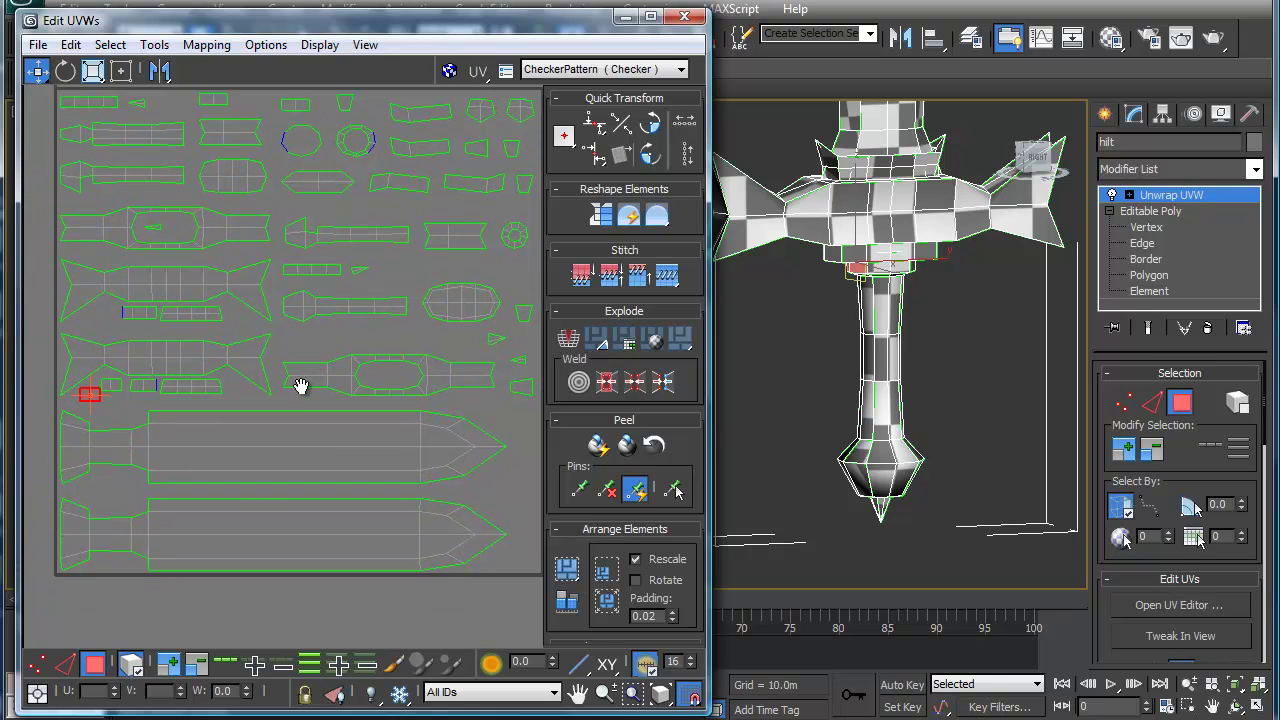
pyautogui.scroll(-1, 300, 386)
pyautogui.moveTo(229, 417); pyautogui.dragTo(101, 425)
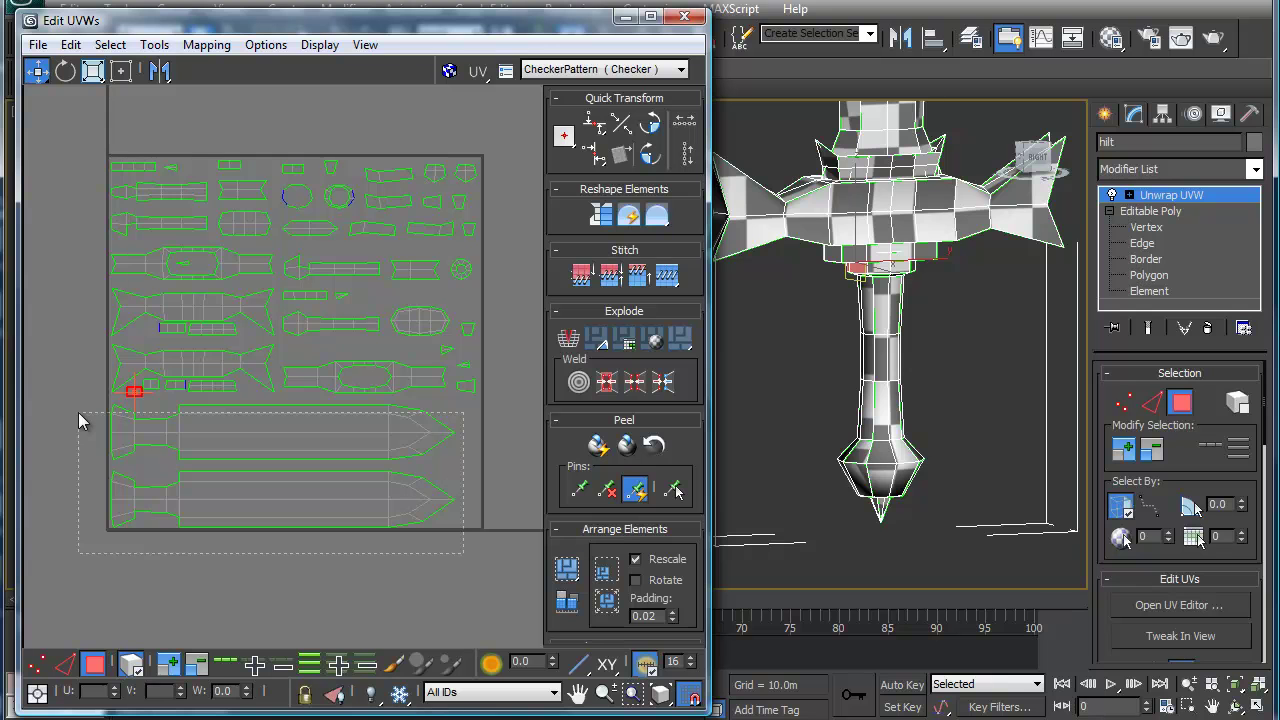
pyautogui.moveTo(78, 412); pyautogui.dragTo(78, 412)
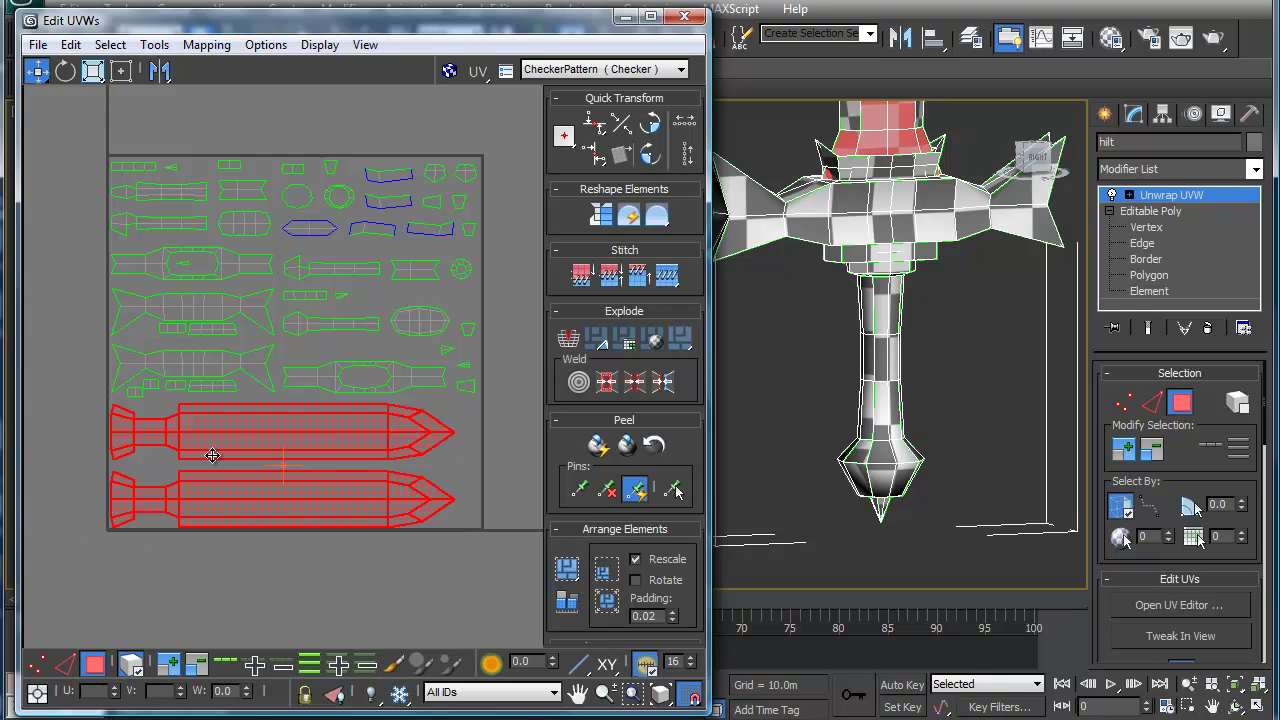
pyautogui.moveTo(311, 440); pyautogui.dragTo(314, 561)
# Step: Move the two large winged crossguard shells down into the empty area at the bottom of the UV square
pyautogui.moveTo(277, 443); pyautogui.dragTo(299, 520, button='middle')
pyautogui.scroll(3, 277, 484)
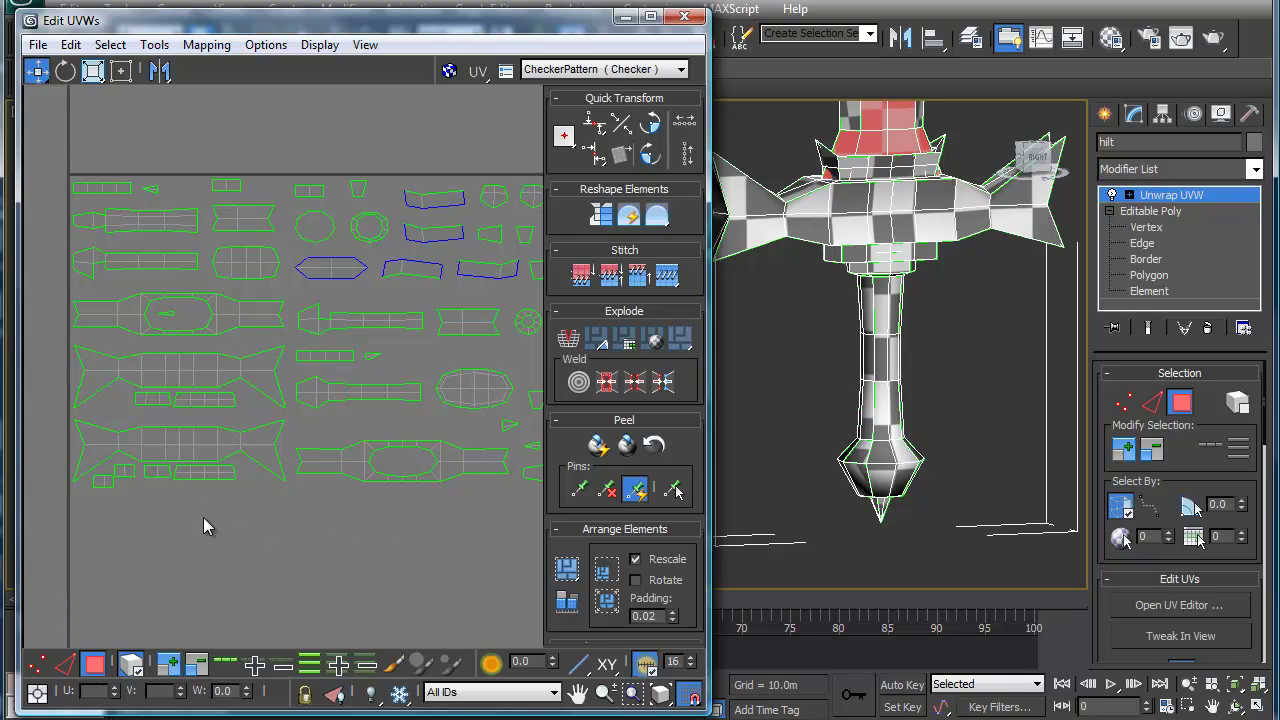
pyautogui.click(204, 444)
pyautogui.moveTo(204, 444); pyautogui.dragTo(220, 555)
pyautogui.click(201, 383)
pyautogui.moveTo(201, 383); pyautogui.dragTo(217, 635)
# Step: Try moving the lower crossguard shell in polygon mode with snapping switched on and off
pyautogui.moveTo(221, 559); pyautogui.dragTo(236, 388, button='middle')
pyautogui.scroll(-2, 236, 388)
pyautogui.moveTo(136, 354); pyautogui.dragTo(315, 421)
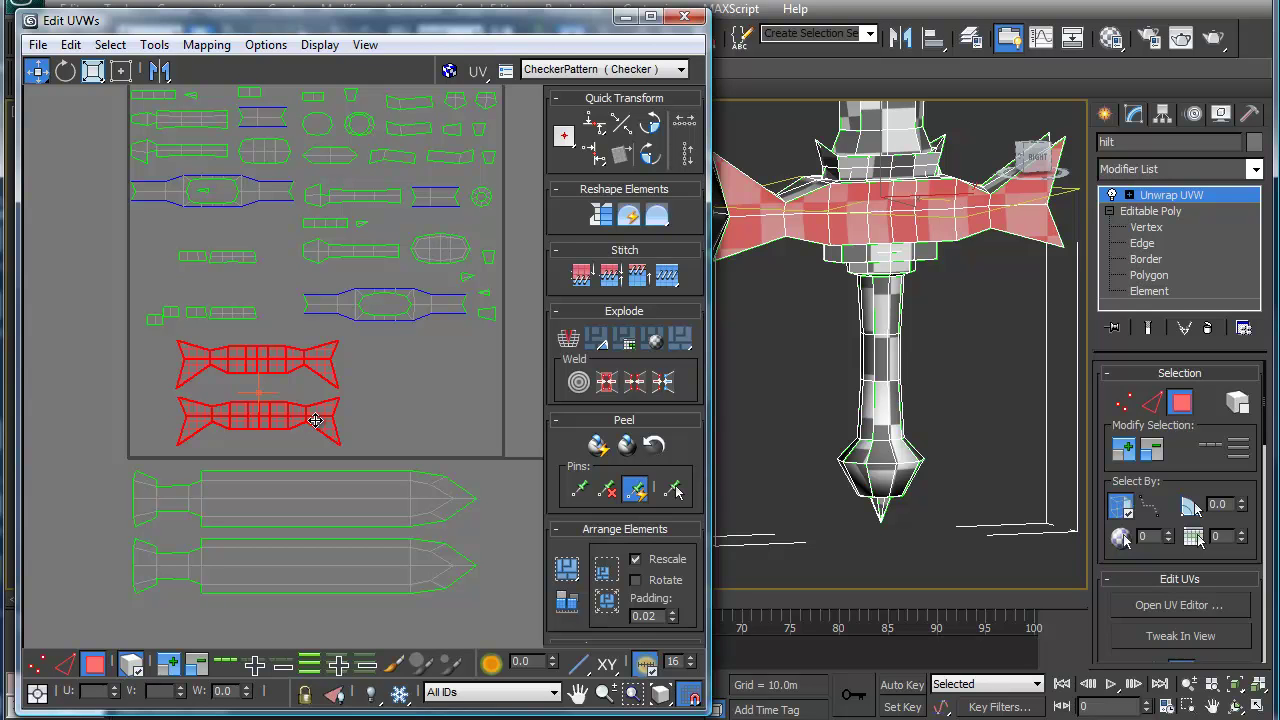
pyautogui.click(386, 429)
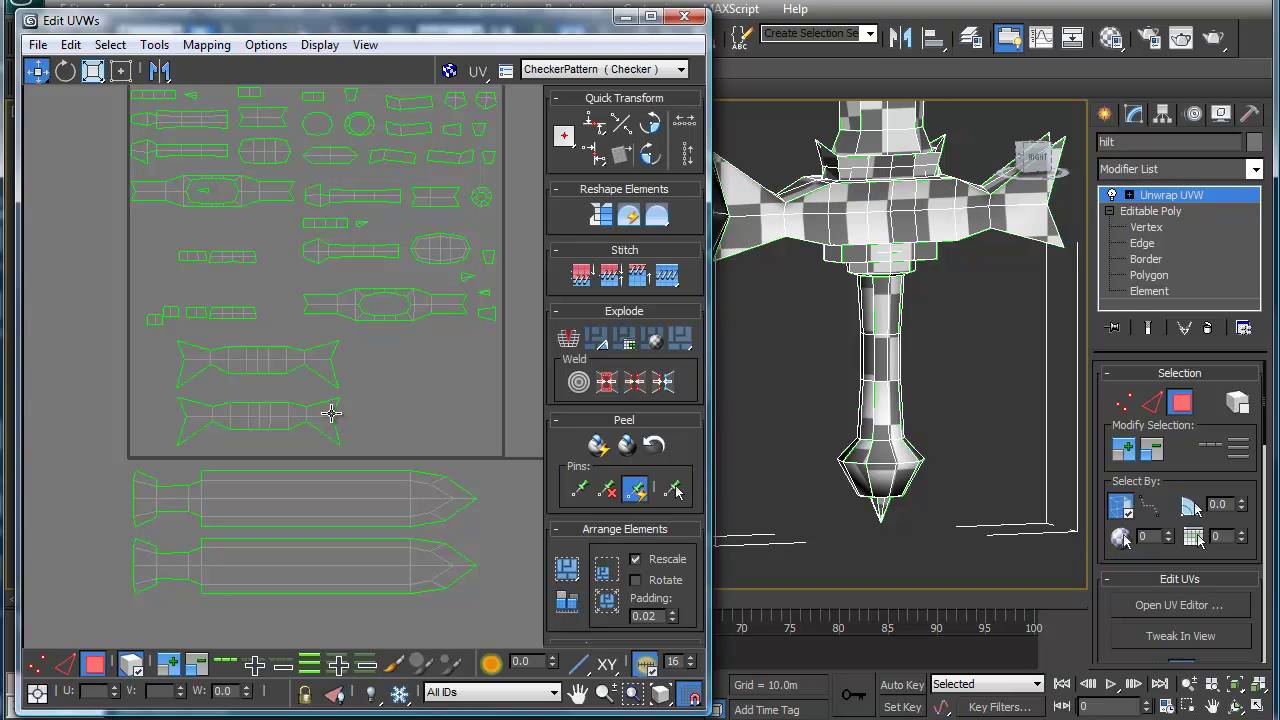
pyautogui.click(313, 422)
pyautogui.moveTo(313, 413)
pyautogui.mouseDown()
pyautogui.moveTo(311, 356)
pyautogui.moveTo(312, 406)
pyautogui.mouseUp()
pyautogui.click(685, 703)
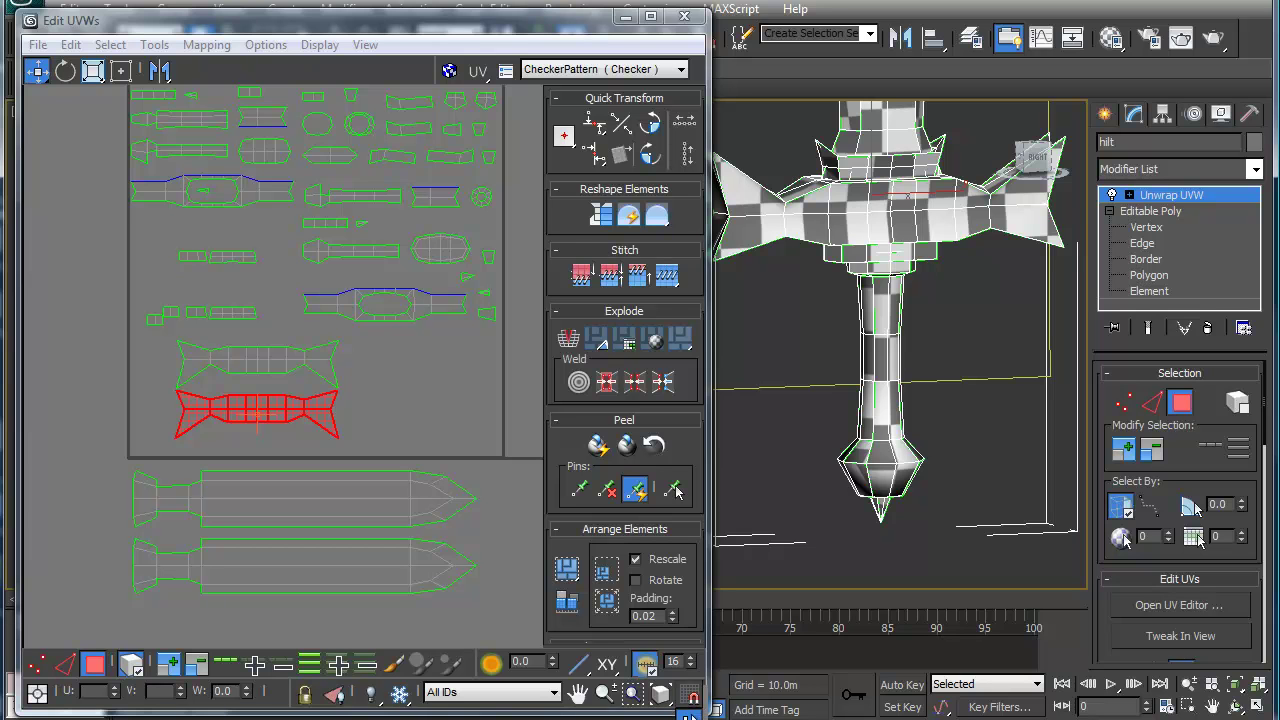
pyautogui.moveTo(323, 416)
pyautogui.mouseDown()
pyautogui.moveTo(323, 356)
pyautogui.moveTo(320, 402)
pyautogui.mouseUp()
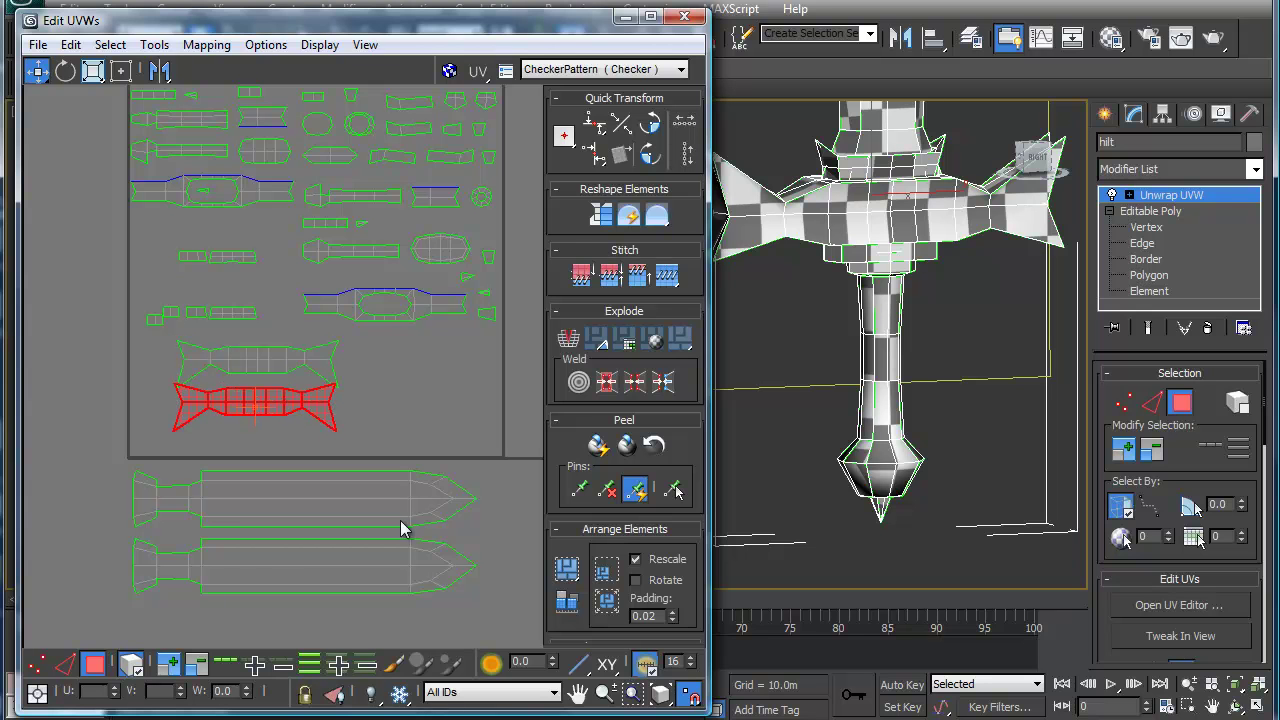
pyautogui.click(691, 697)
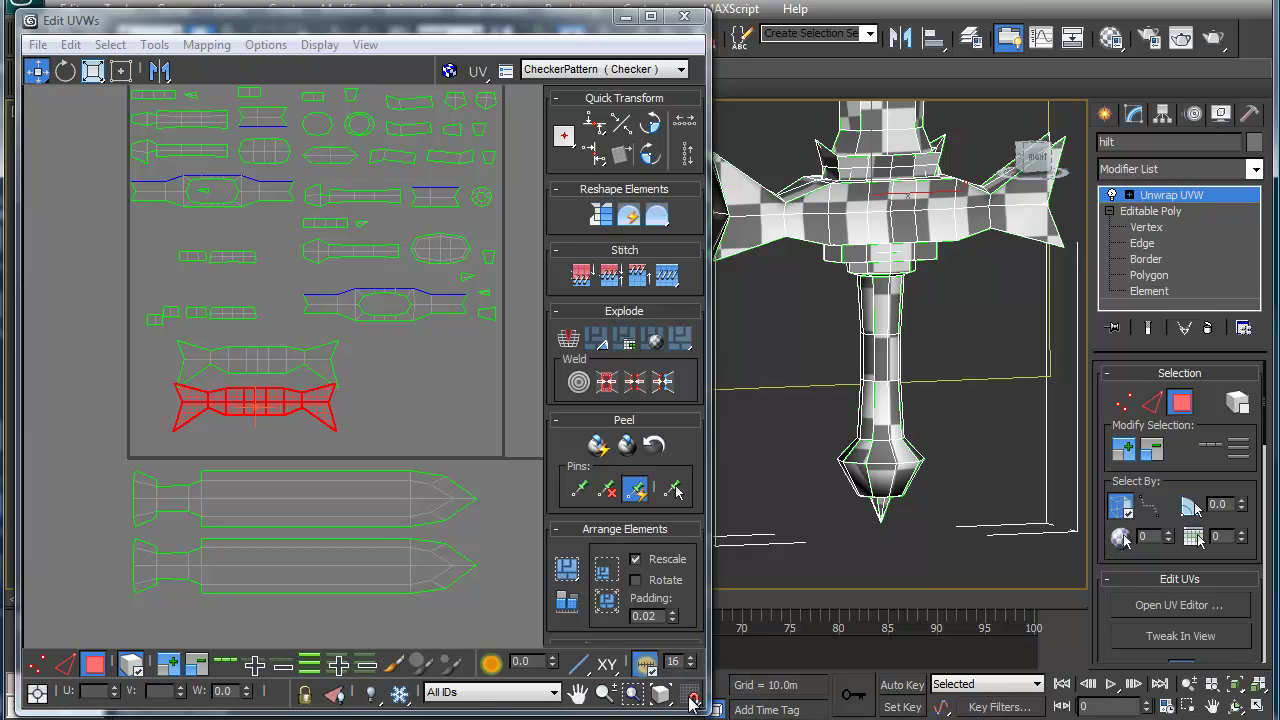
pyautogui.moveTo(315, 412); pyautogui.dragTo(313, 432)
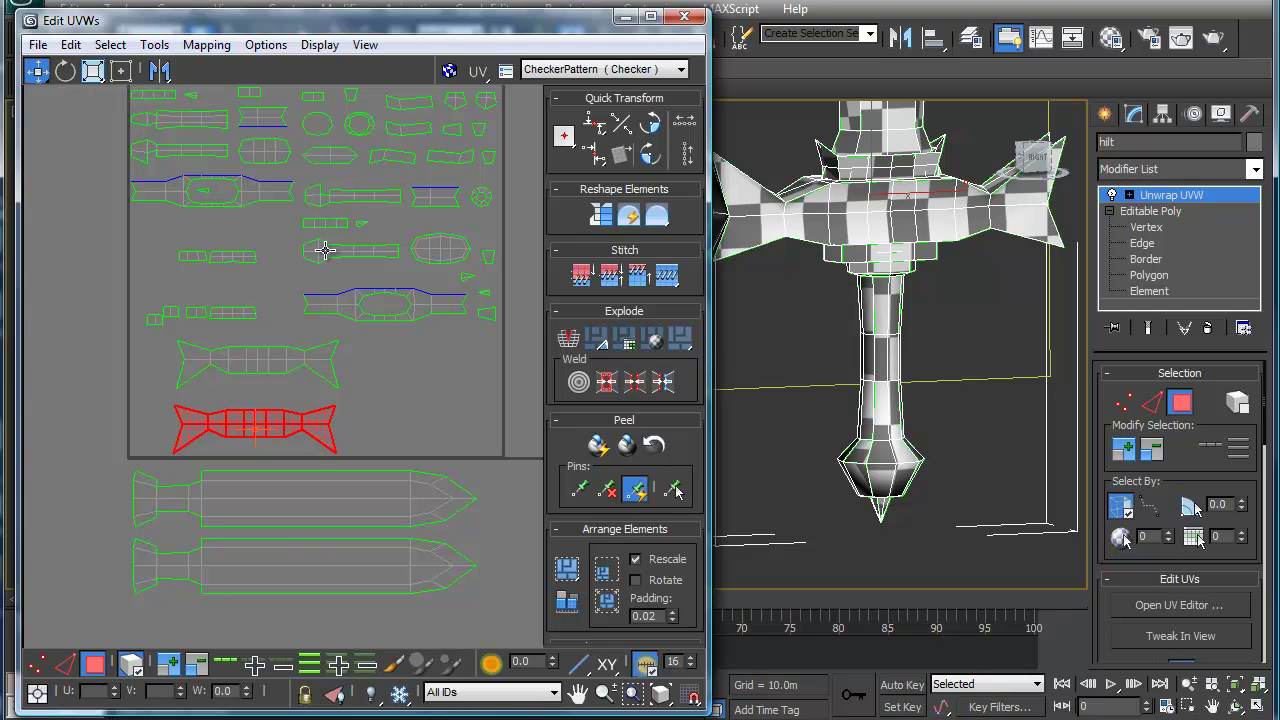
# Step: Select the lower crossguard shell's vertices and snap them exactly onto the matching vertices of the upper crossguard shell
pyautogui.press('1')
pyautogui.moveTo(141, 395); pyautogui.dragTo(353, 463)
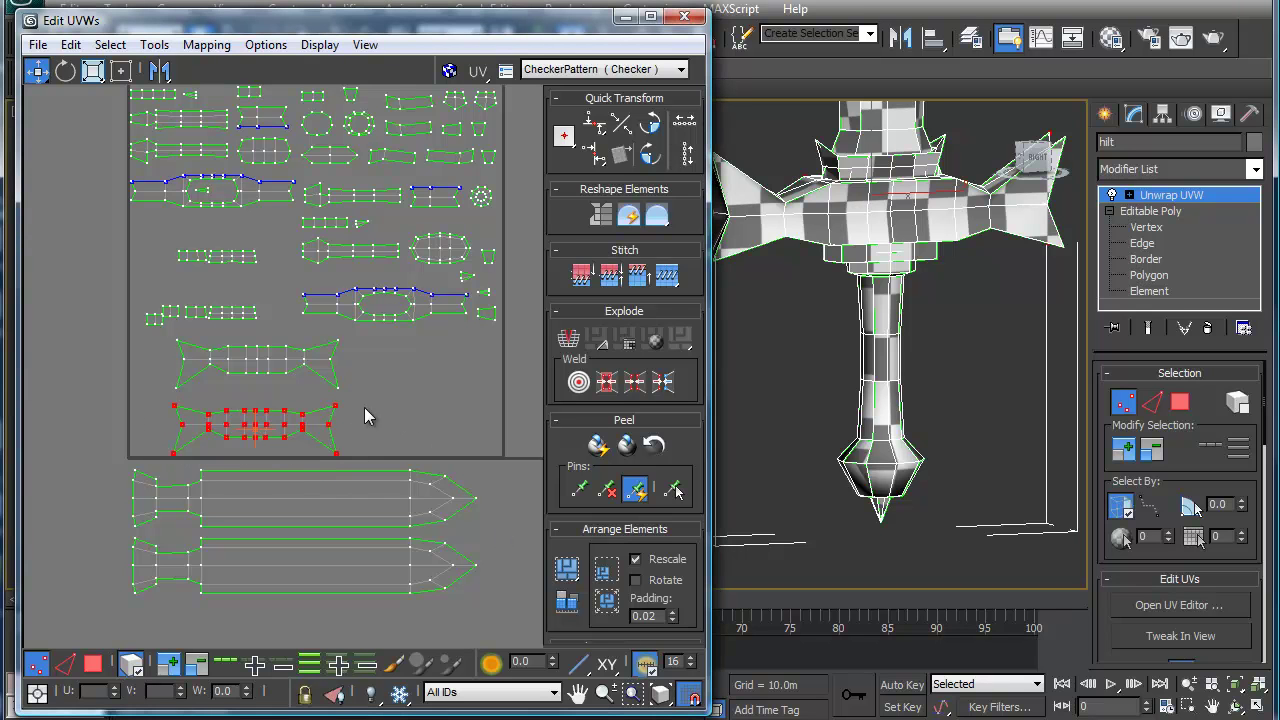
pyautogui.click(690, 694)
pyautogui.moveTo(336, 407)
pyautogui.mouseDown()
pyautogui.moveTo(337, 341)
pyautogui.moveTo(341, 407)
pyautogui.mouseUp()
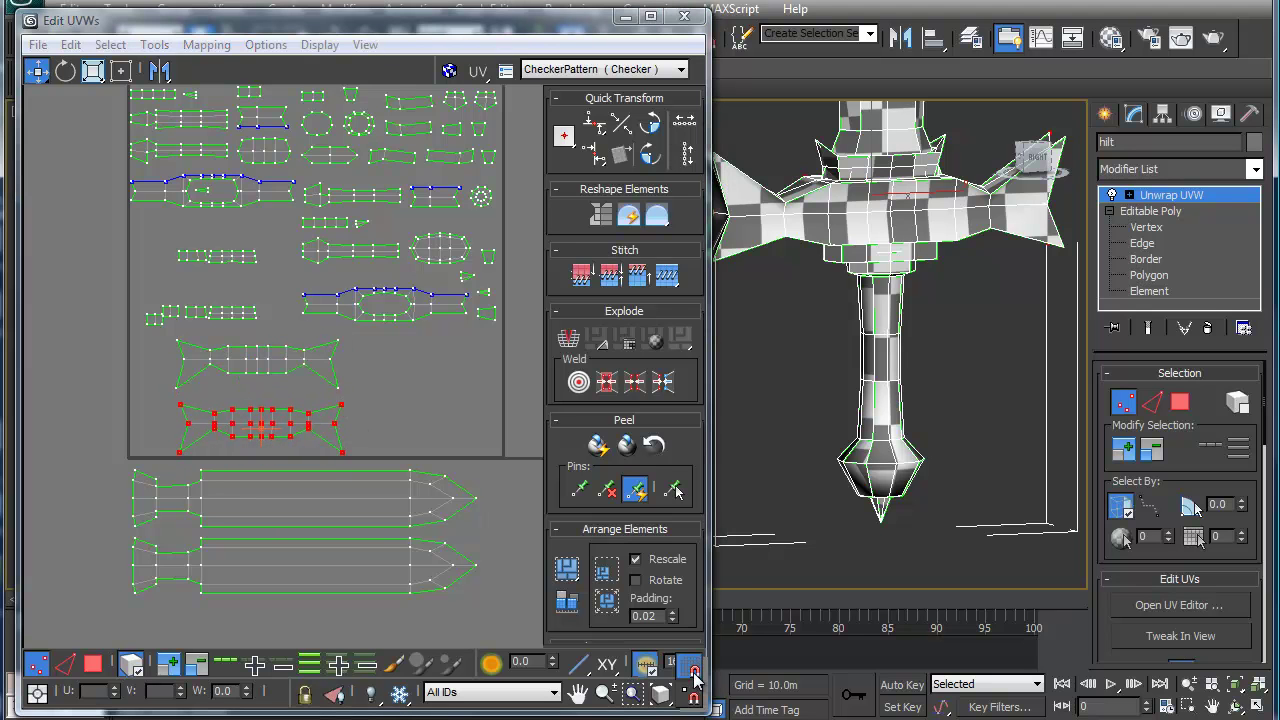
pyautogui.moveTo(340, 402); pyautogui.dragTo(334, 343)
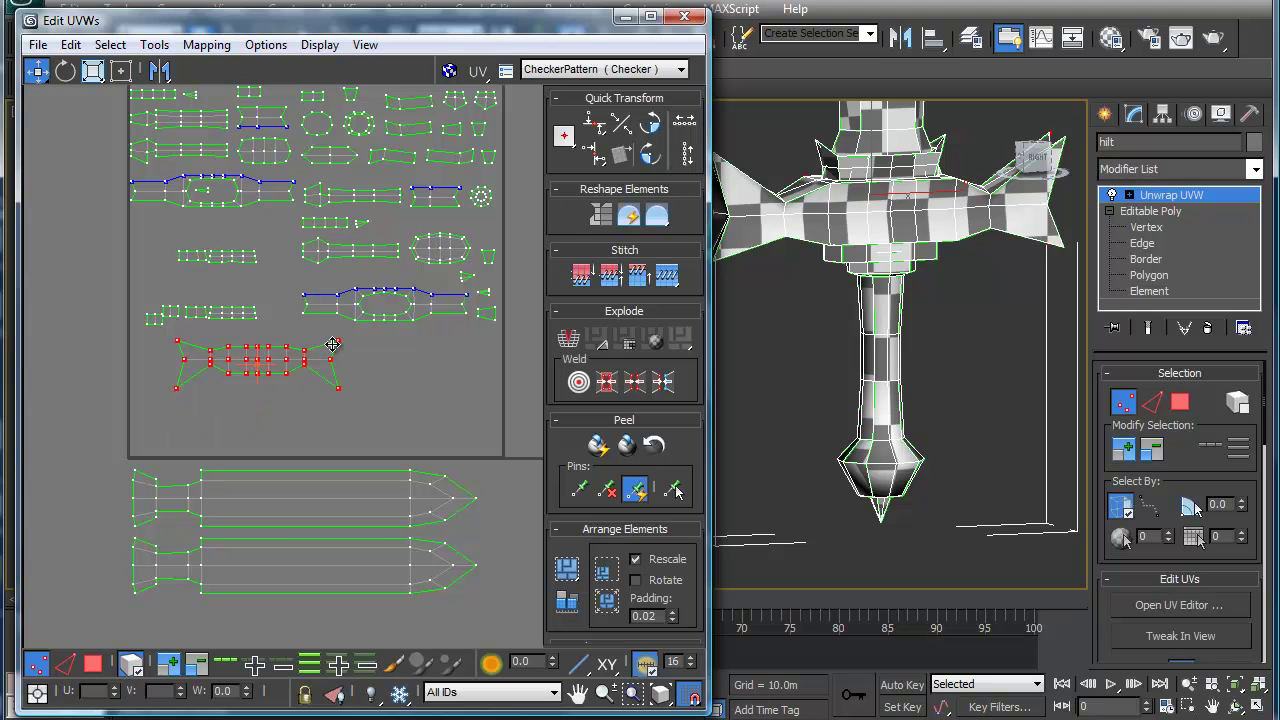
pyautogui.click(365, 399)
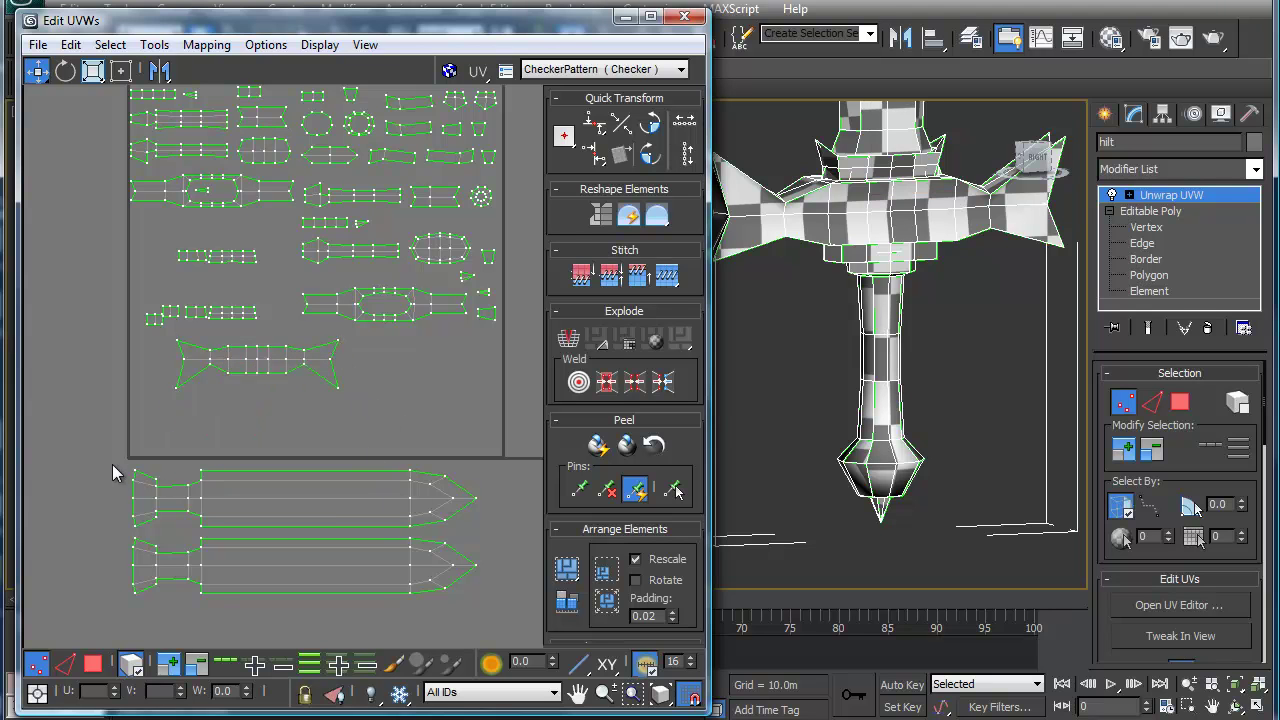
# Step: Select the upper blade shell's vertices and snap them onto the lower blade shell so both overlap
pyautogui.moveTo(116, 454); pyautogui.dragTo(493, 532)
pyautogui.moveTo(443, 479); pyautogui.dragTo(445, 540)
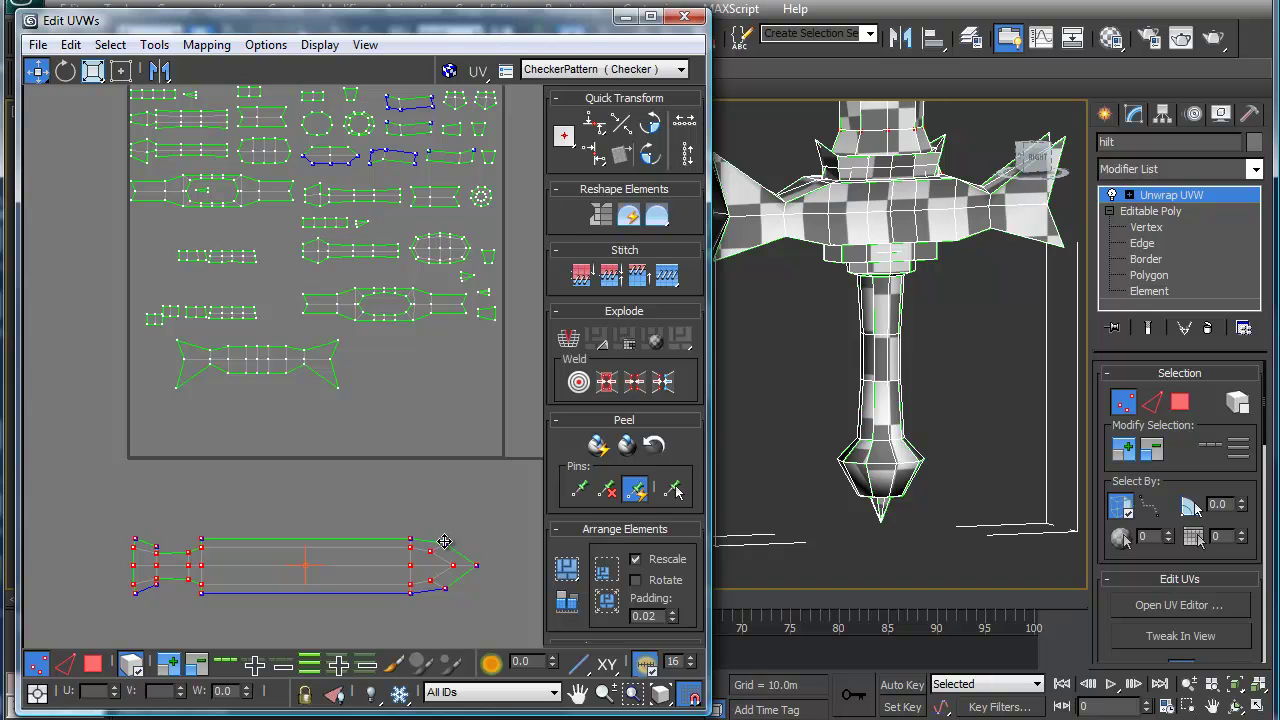
pyautogui.click(372, 481)
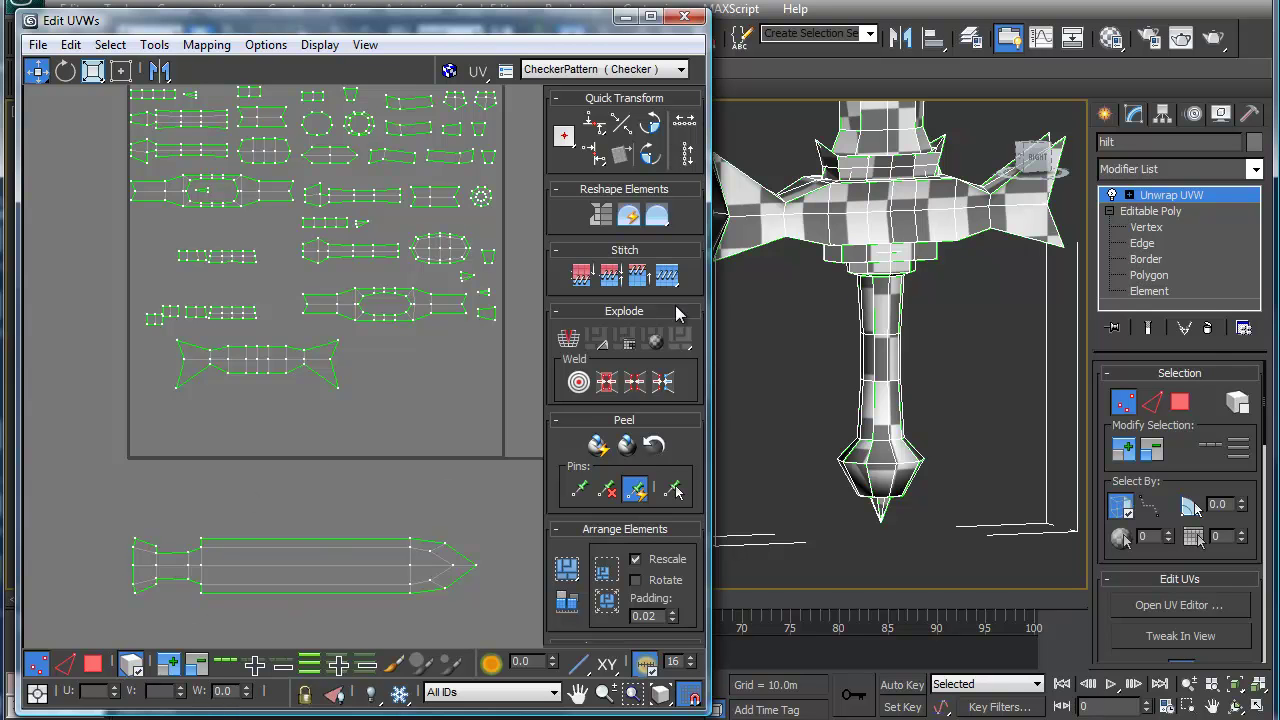
# Step: Move the overlapped crossguard shells further down, away from the small shells, using the freeform gizmo in polygon mode
pyautogui.moveTo(349, 410); pyautogui.dragTo(351, 442, button='middle')
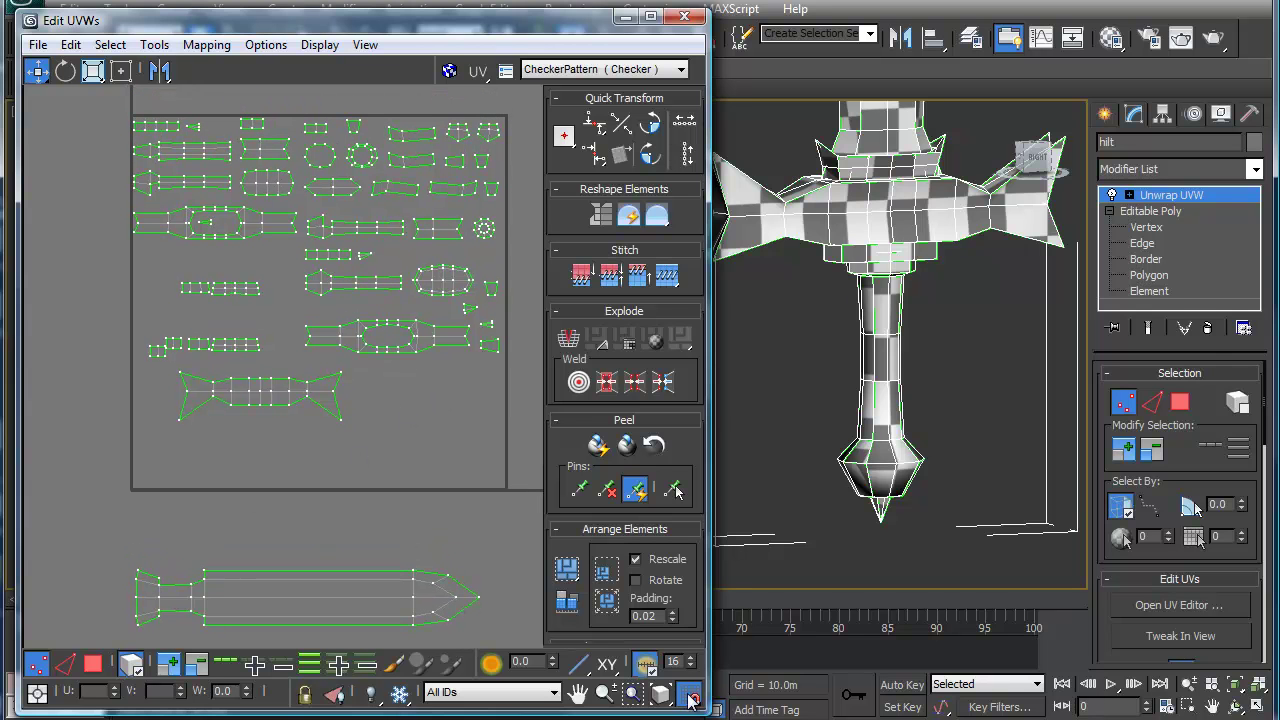
pyautogui.click(125, 71)
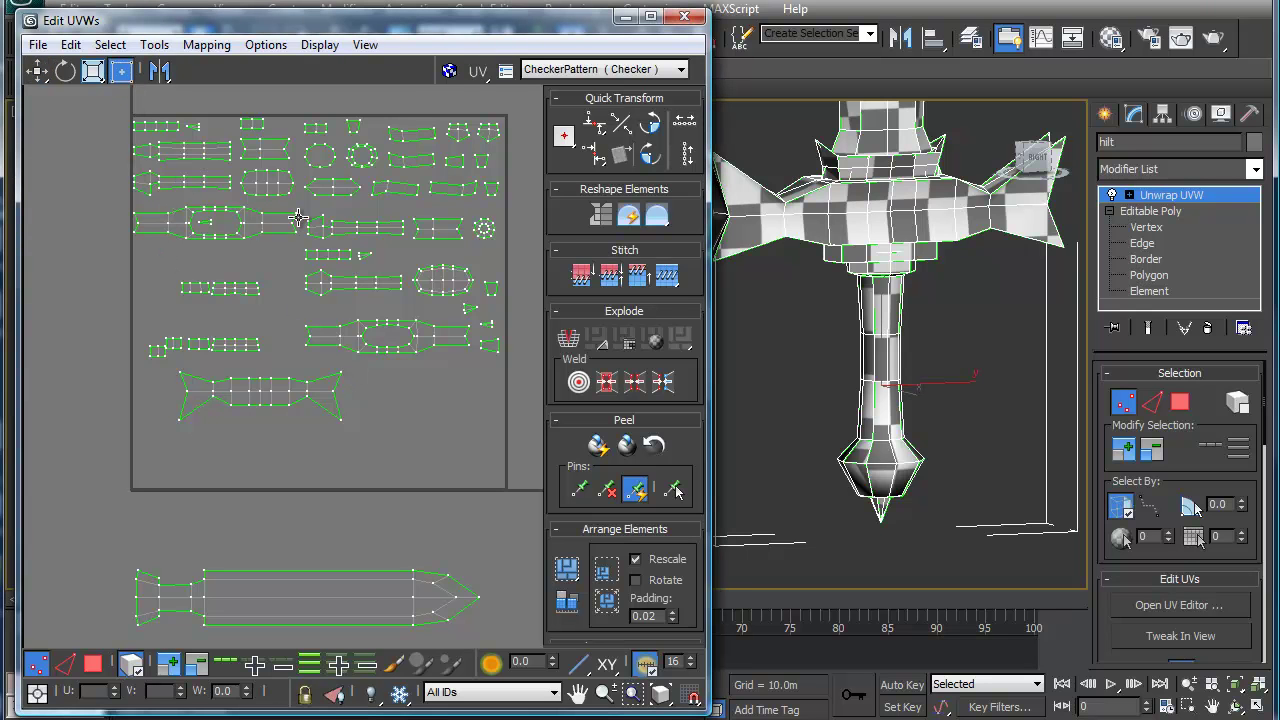
pyautogui.press('3')
pyautogui.moveTo(167, 368); pyautogui.dragTo(224, 522)
pyautogui.click(220, 484)
pyautogui.click(278, 386)
pyautogui.click(280, 420)
# Step: Turn off element selection in edge mode and stitch the matching grip shell to the second grip shell's lower middle edge
pyautogui.moveTo(261, 380); pyautogui.dragTo(258, 418, button='middle')
pyautogui.scroll(2, 258, 418)
pyautogui.moveTo(274, 328); pyautogui.dragTo(239, 474, button='middle')
pyautogui.scroll(2, 203, 401)
pyautogui.moveTo(201, 402); pyautogui.dragTo(269, 424, button='middle')
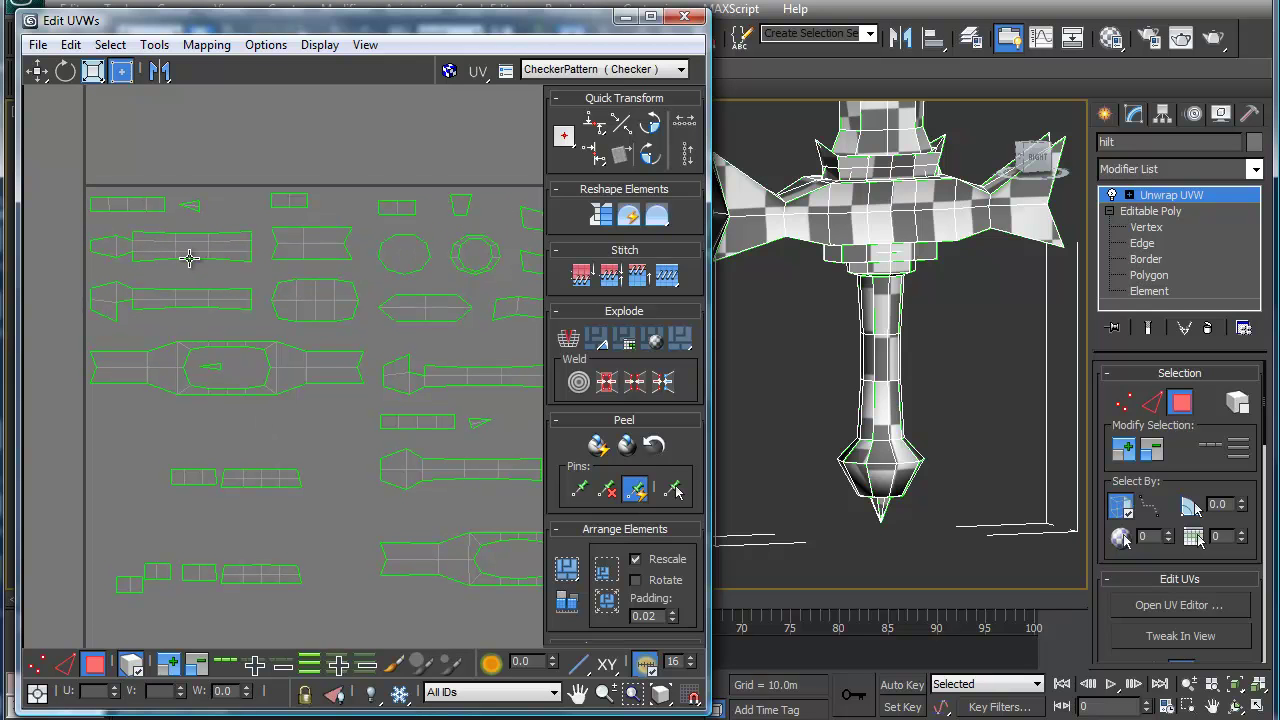
pyautogui.press('2')
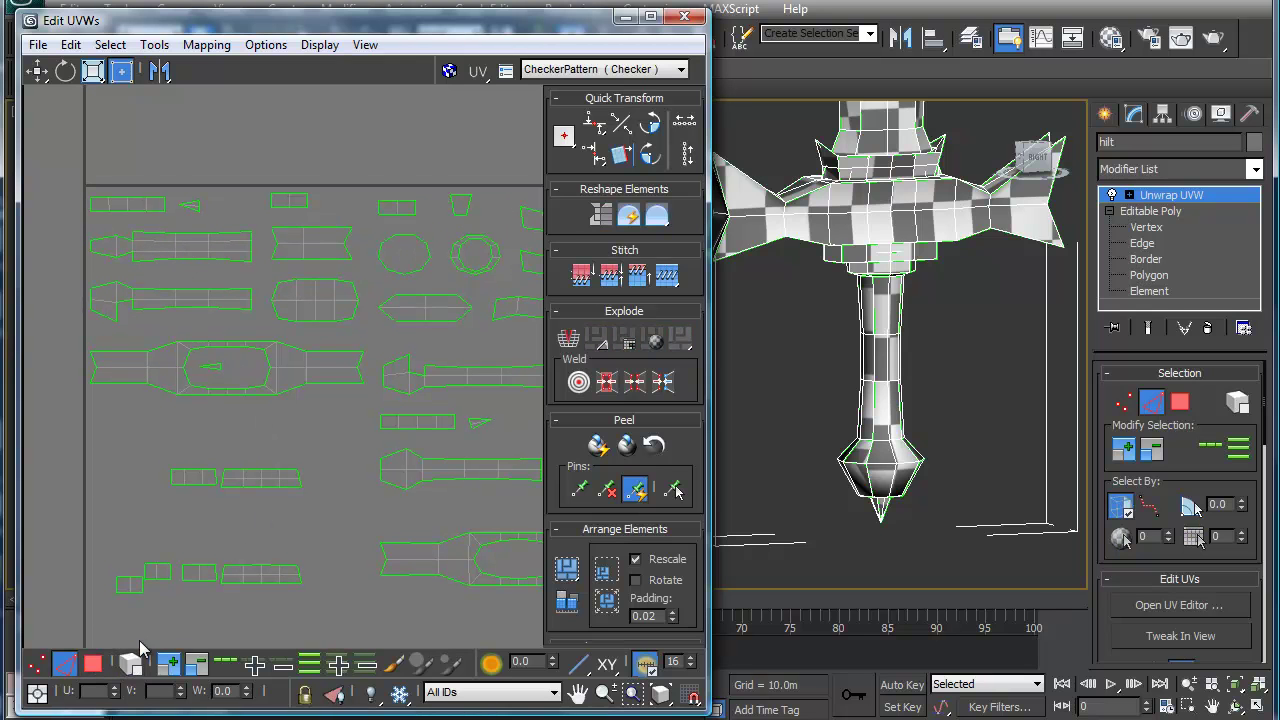
pyautogui.click(194, 257)
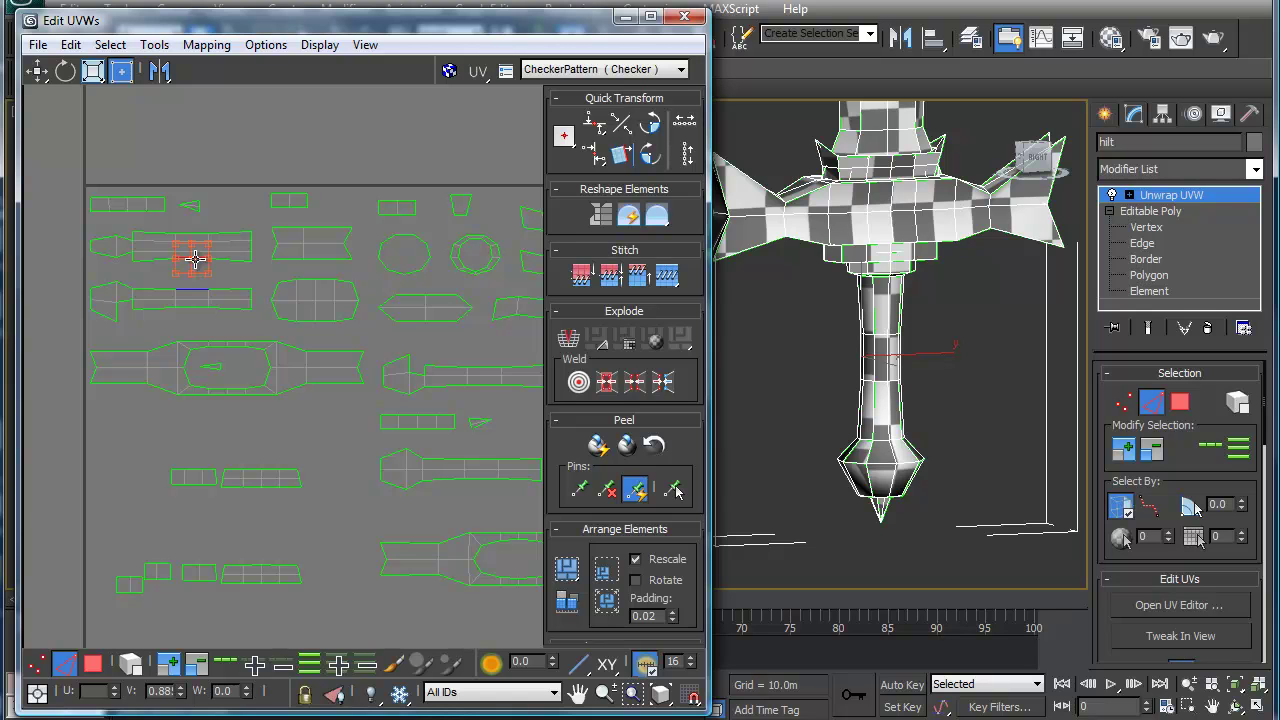
pyautogui.rightClick(194, 258)
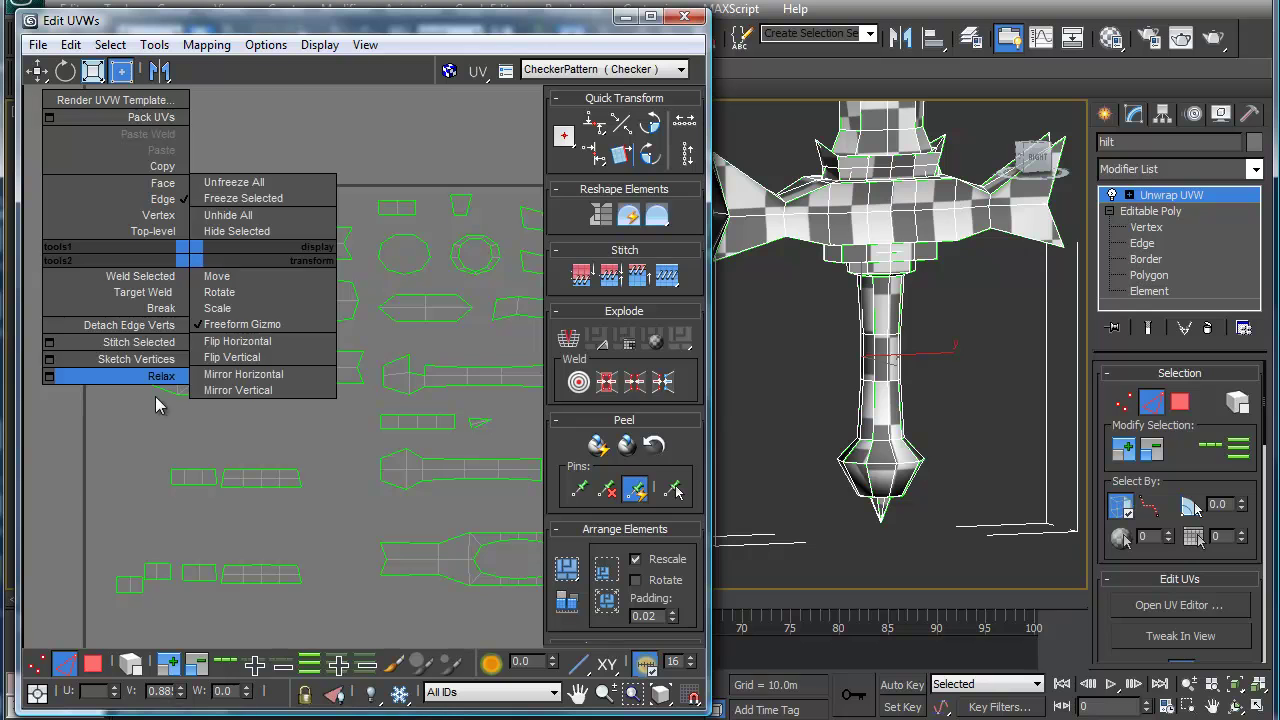
pyautogui.click(140, 428)
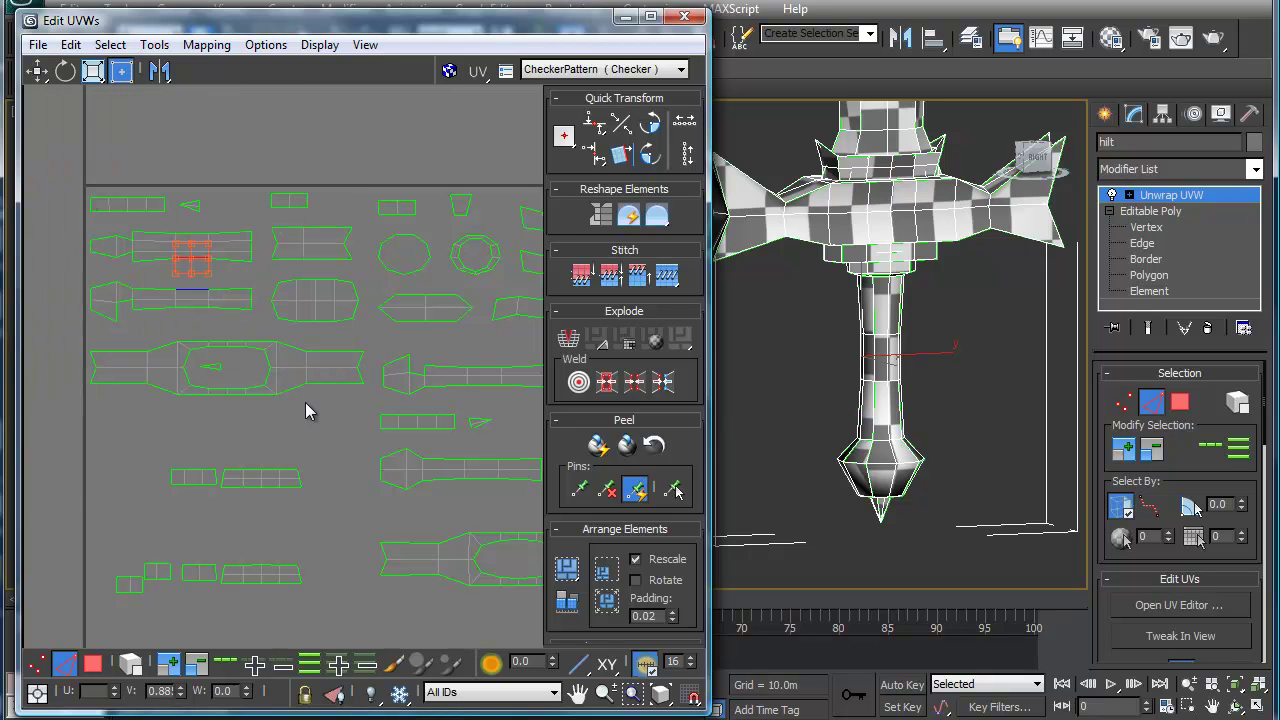
pyautogui.moveTo(357, 446); pyautogui.dragTo(348, 417, button='middle')
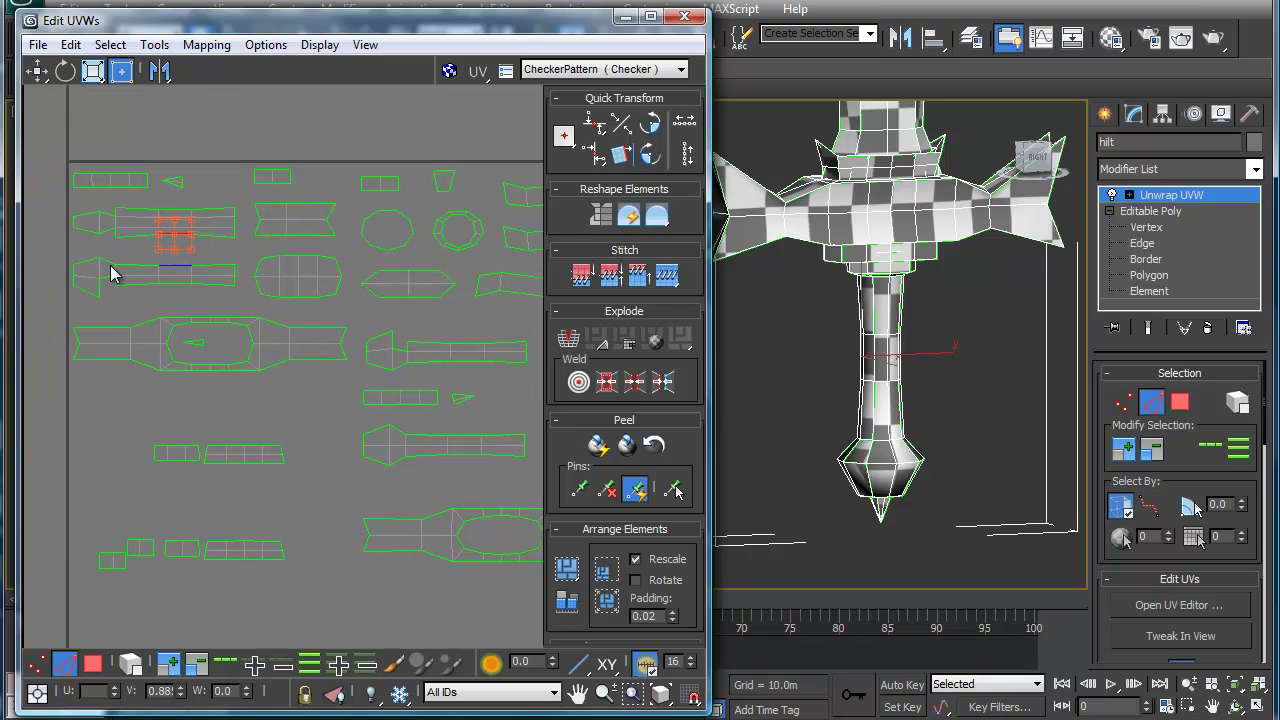
pyautogui.click(177, 283)
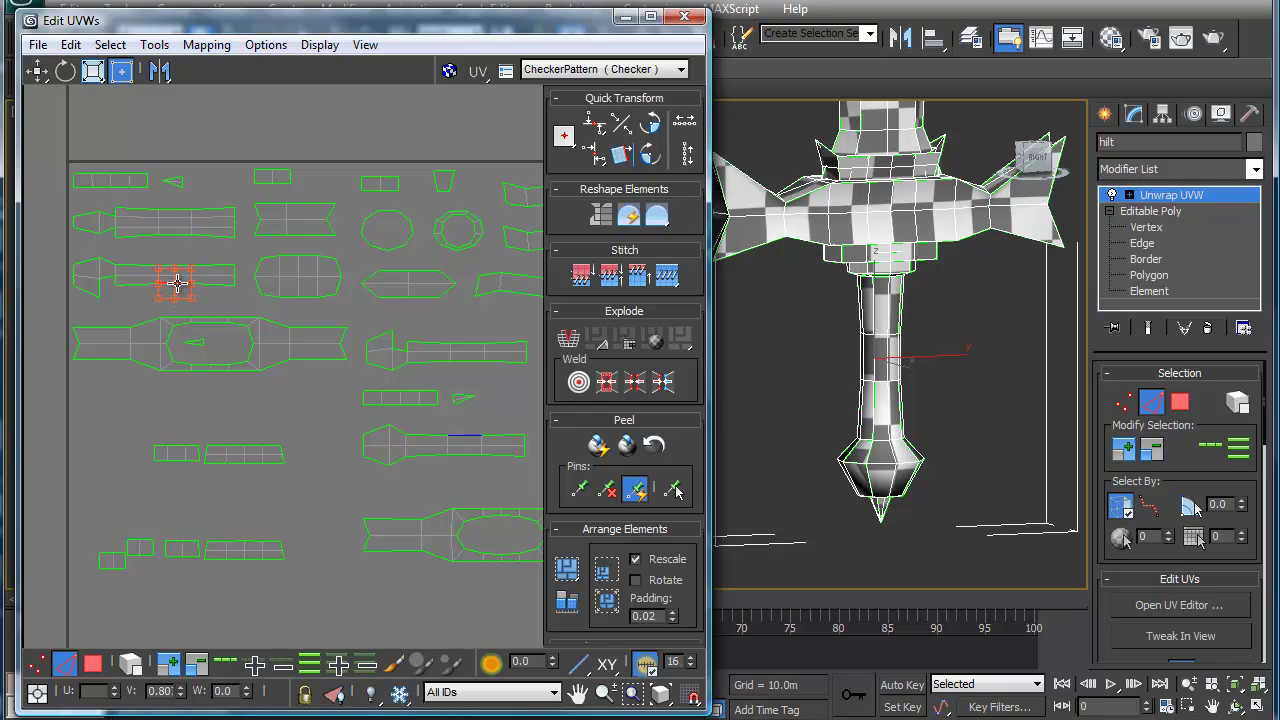
pyautogui.rightClick(177, 283)
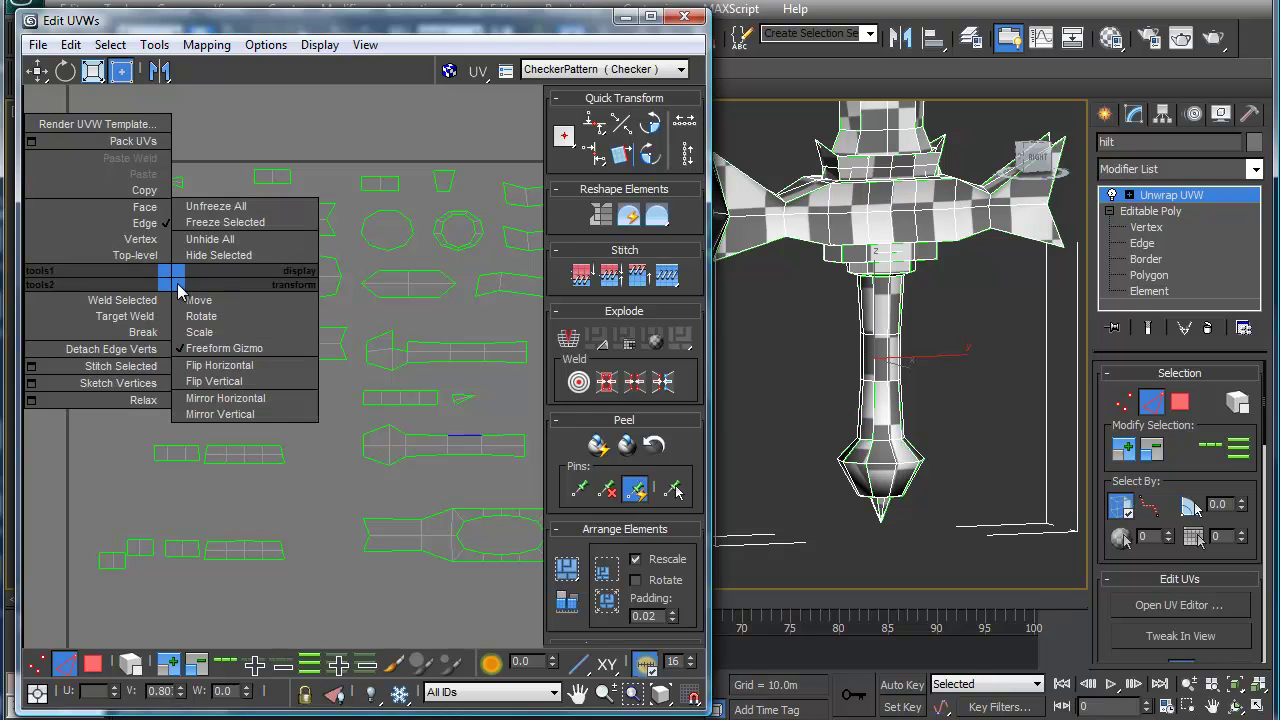
pyautogui.click(139, 371)
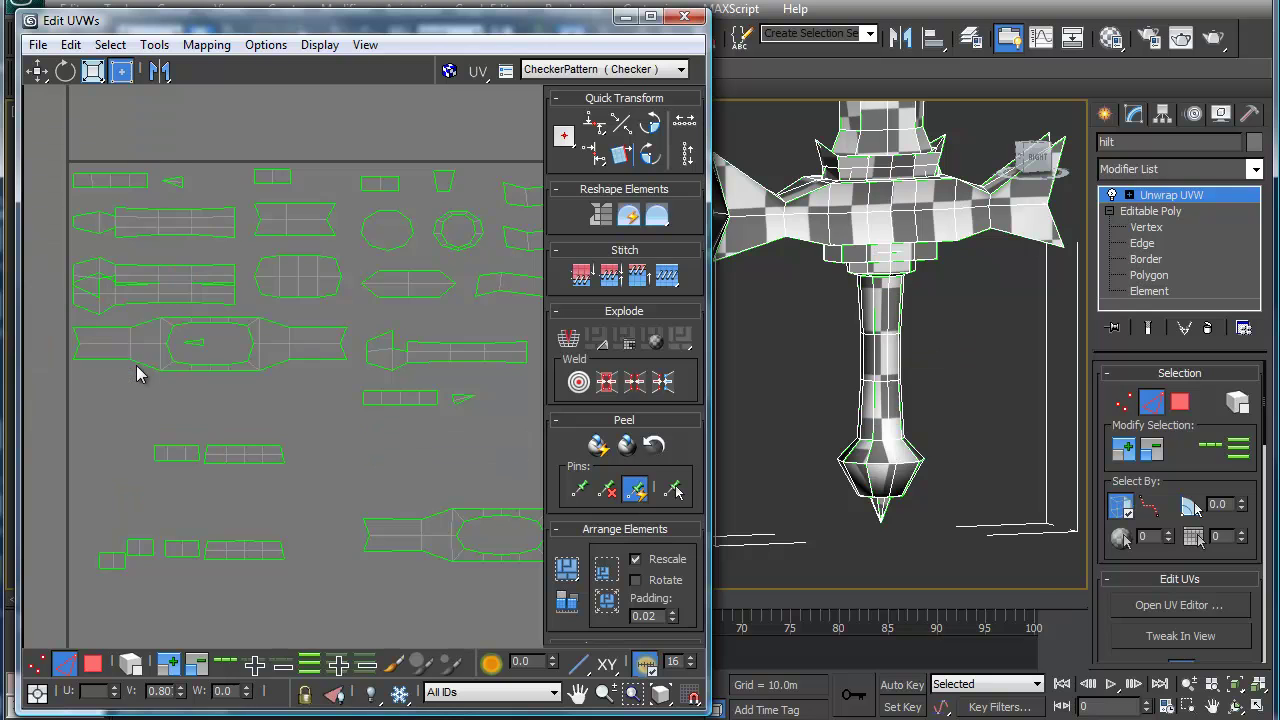
# Step: Stitch the remaining open grip and pommel edges between the two joined handle shells
pyautogui.scroll(2, 172, 290)
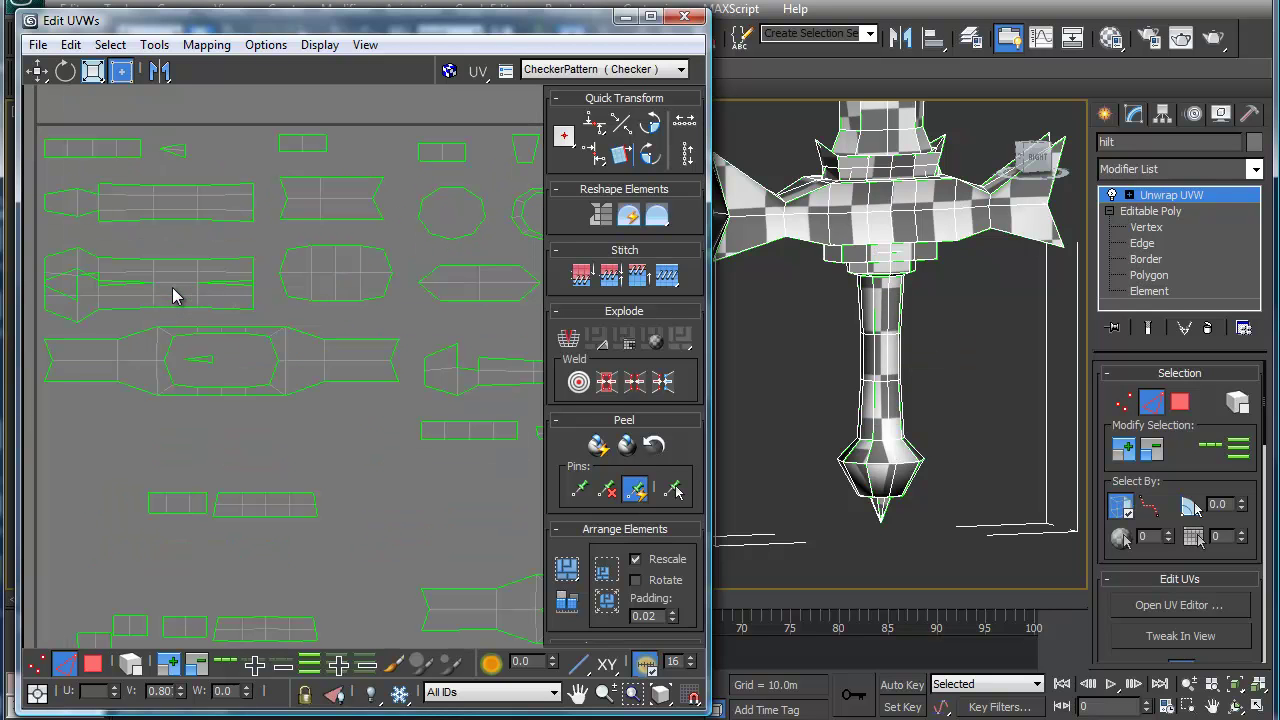
pyautogui.click(235, 284)
pyautogui.hotkey('ctrl', 'w')
pyautogui.click(113, 281)
pyautogui.hotkey('ctrl', 'w')
pyautogui.click(61, 276)
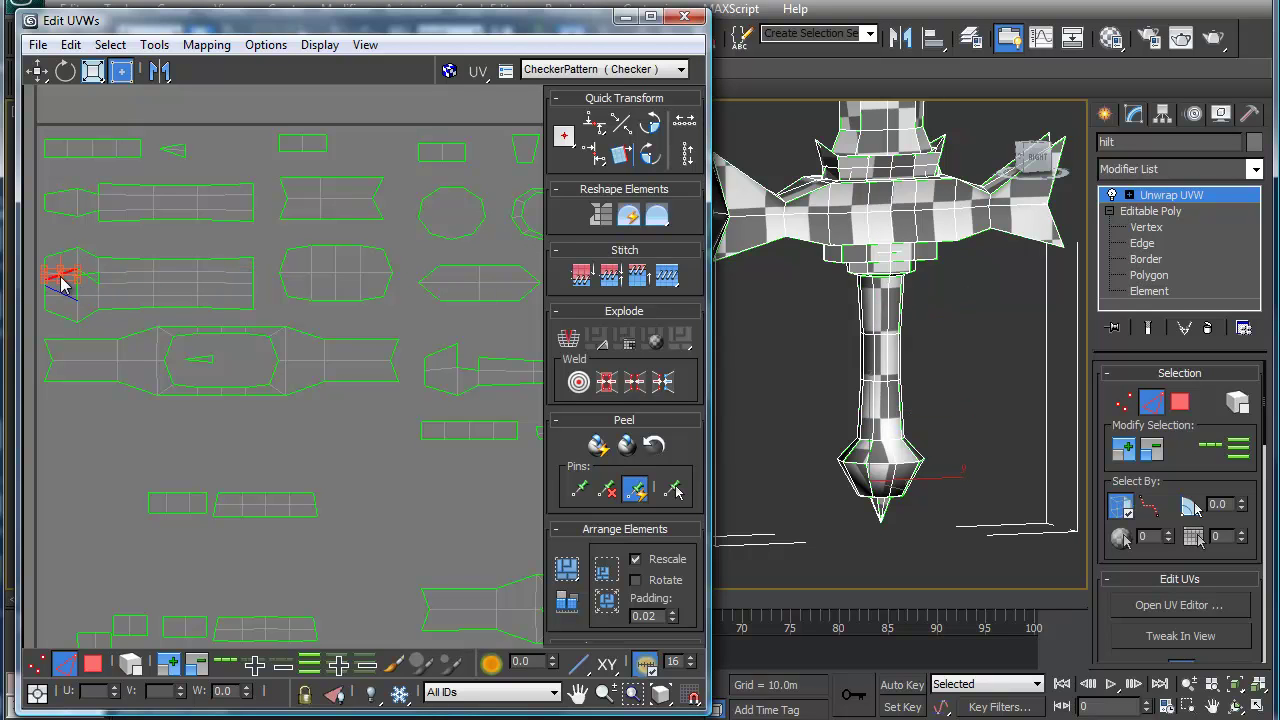
pyautogui.click(64, 305)
pyautogui.click(91, 274)
pyautogui.hotkey('ctrl', 'w')
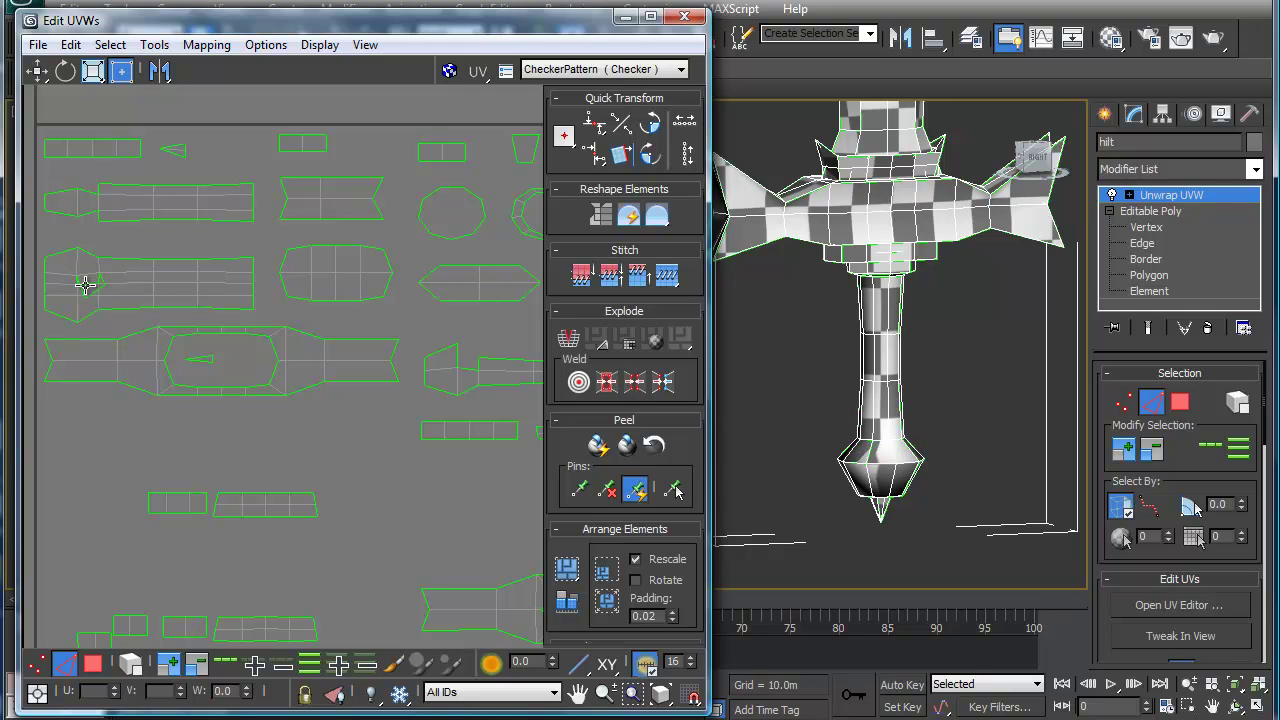
pyautogui.click(87, 287)
pyautogui.hotkey('ctrl', 'w')
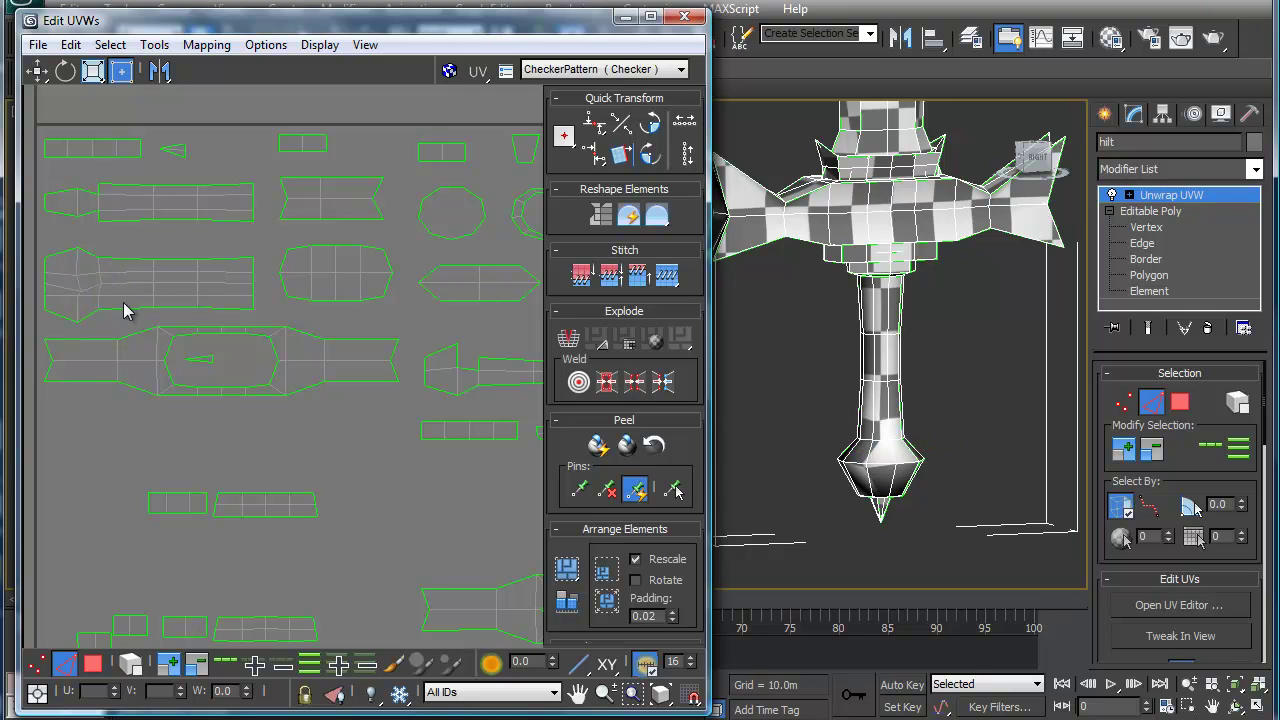
# Step: Try stitching the upper grip shell to the joined handle shell from the edge nearest the pommel, and undo it
pyautogui.scroll(3, 99, 287)
pyautogui.moveTo(137, 300); pyautogui.dragTo(251, 366, button='middle')
pyautogui.click(237, 332)
pyautogui.press('s')
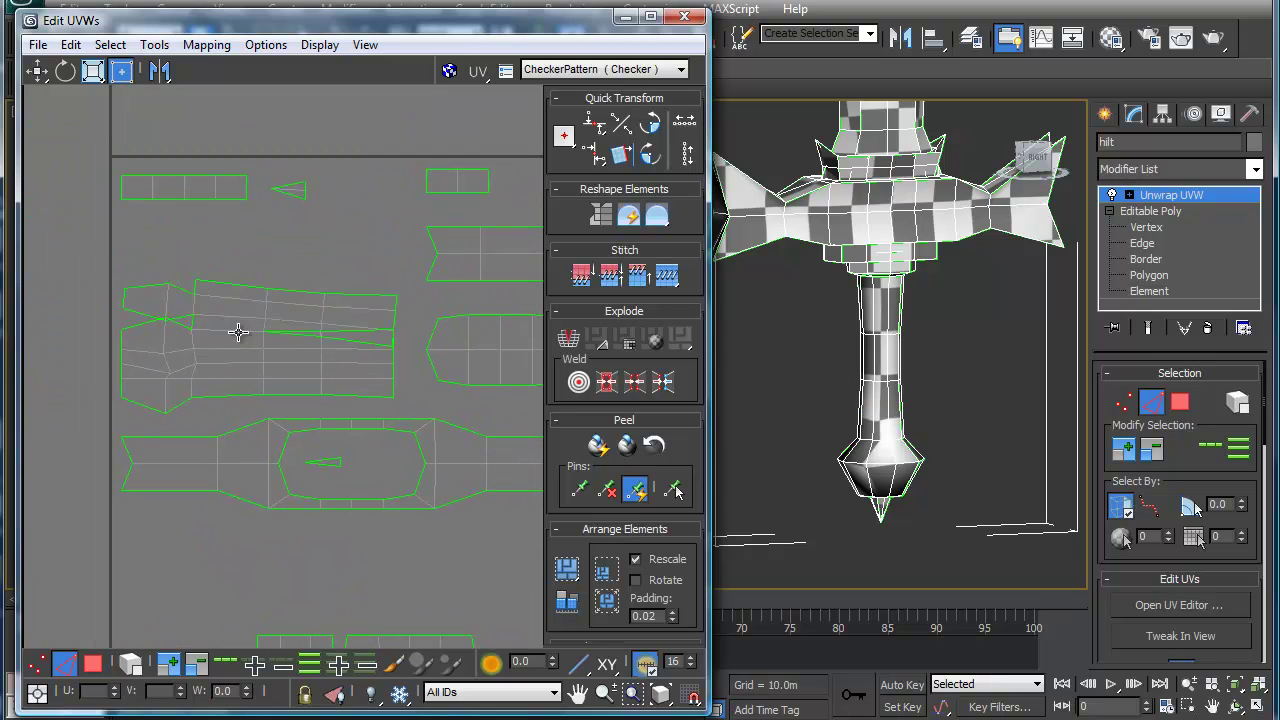
pyautogui.hotkey('ctrl', 'z')
# Step: Stitch the upper grip shell to the joined handle shell from its middle edge and close the remaining seam edges between them
pyautogui.click(296, 330)
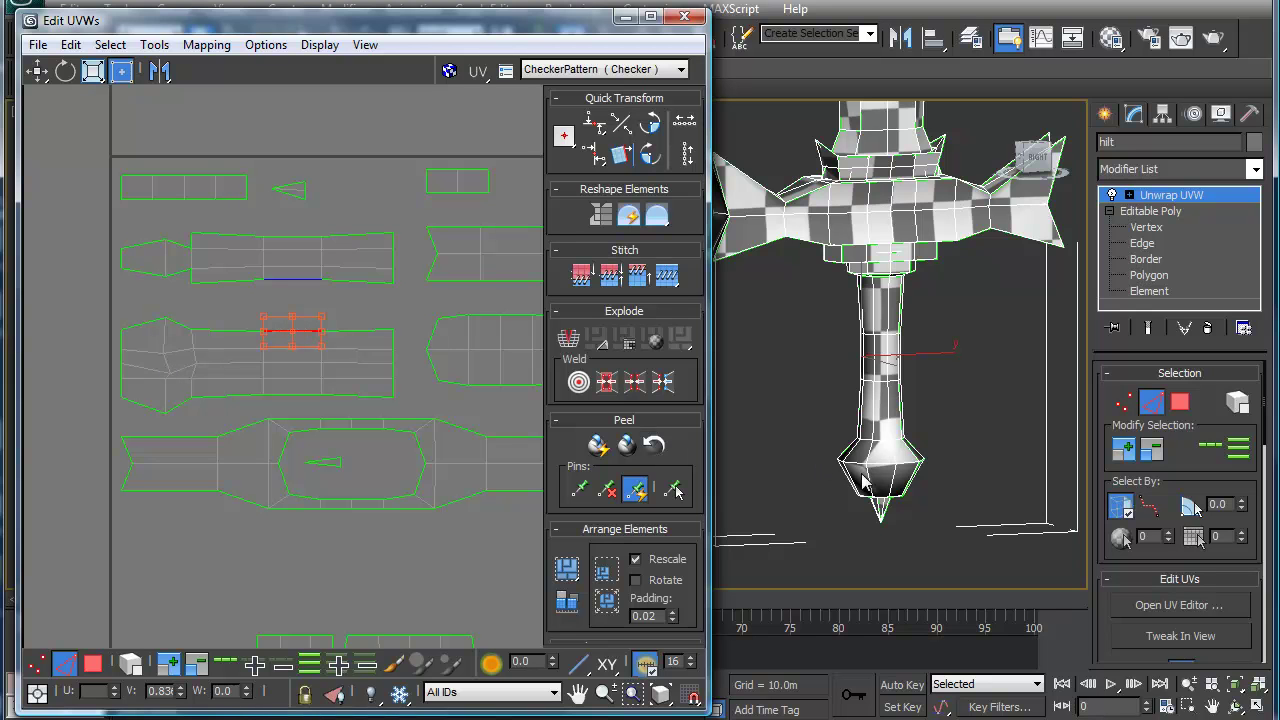
pyautogui.hotkey('ctrl', 'w')
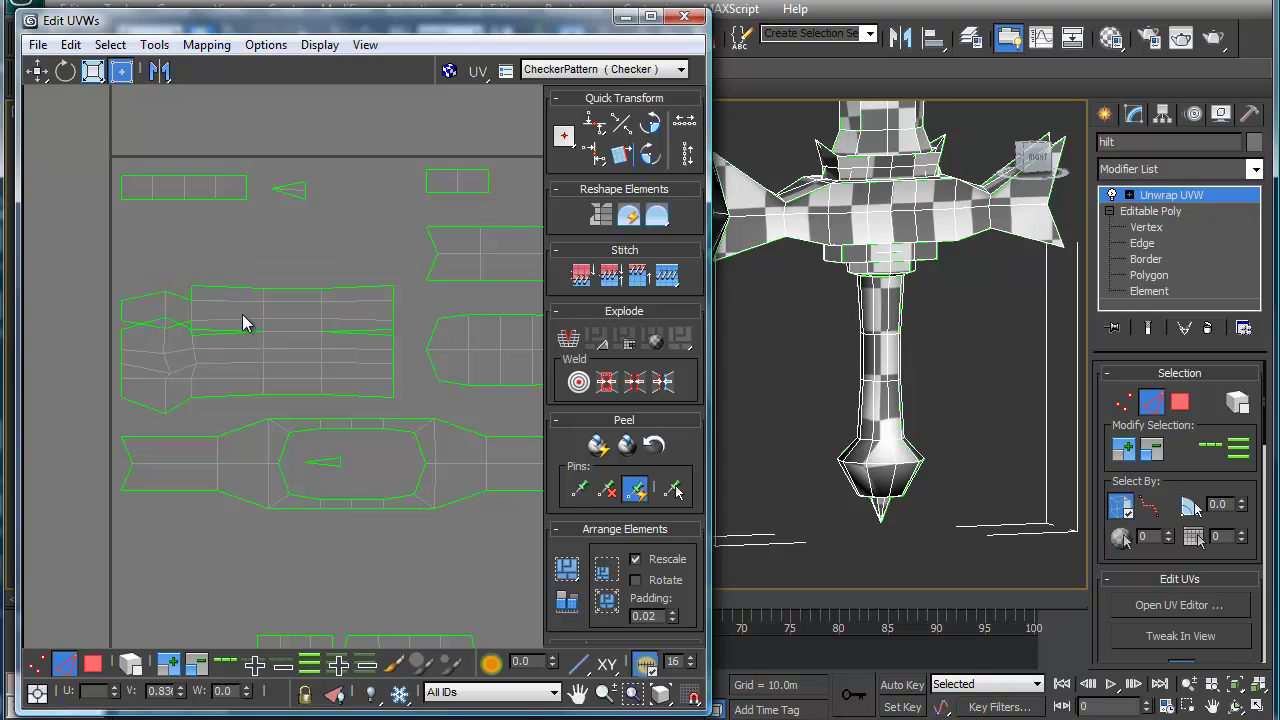
pyautogui.click(226, 330)
pyautogui.hotkey('ctrl', 'w')
pyautogui.click(139, 325)
pyautogui.hotkey('ctrl', 'w')
pyautogui.hotkey('ctrl', 'z')
pyautogui.hotkey('ctrl', 'z')
pyautogui.moveTo(186, 340); pyautogui.dragTo(183, 336)
pyautogui.hotkey('ctrl', 'z')
pyautogui.hotkey('ctrl', 'z')
pyautogui.click(361, 334)
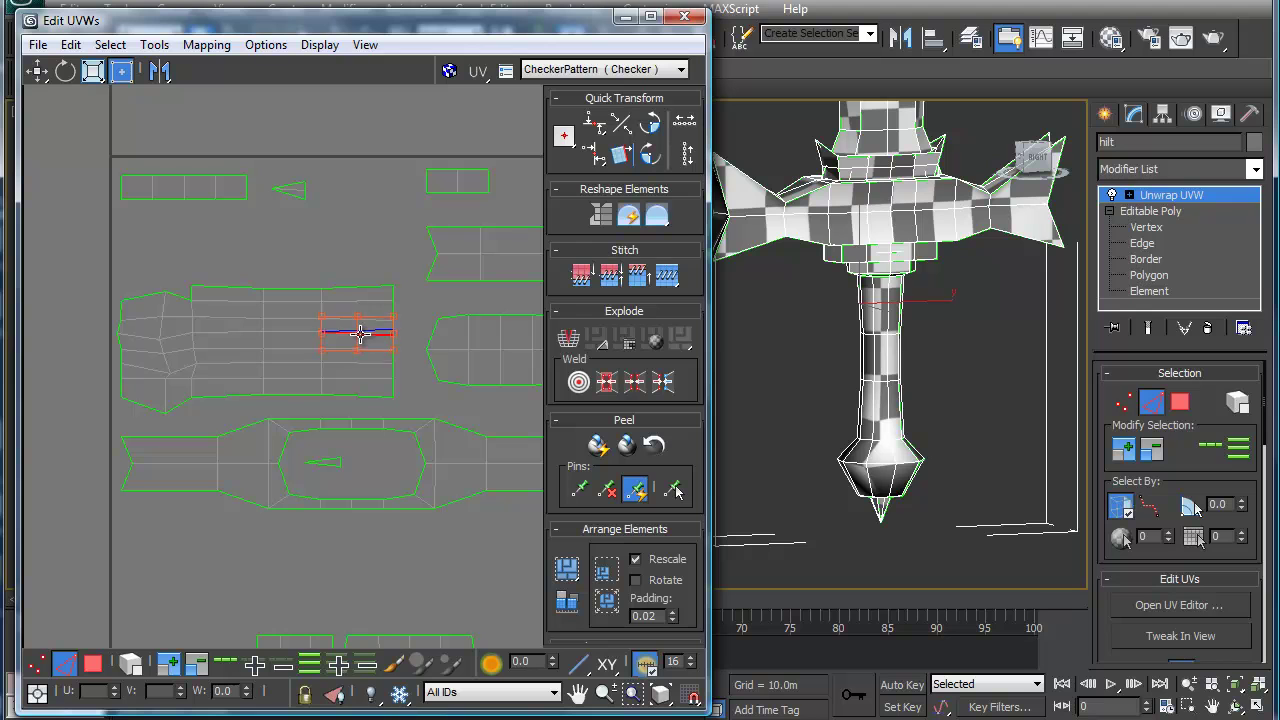
# Step: Stitch the last handle shell along the joined shell's upper edge and close the open grip edges
pyautogui.click(177, 297)
pyautogui.hotkey('ctrl', 'w')
pyautogui.click(273, 290)
pyautogui.hotkey('ctrl', 'w')
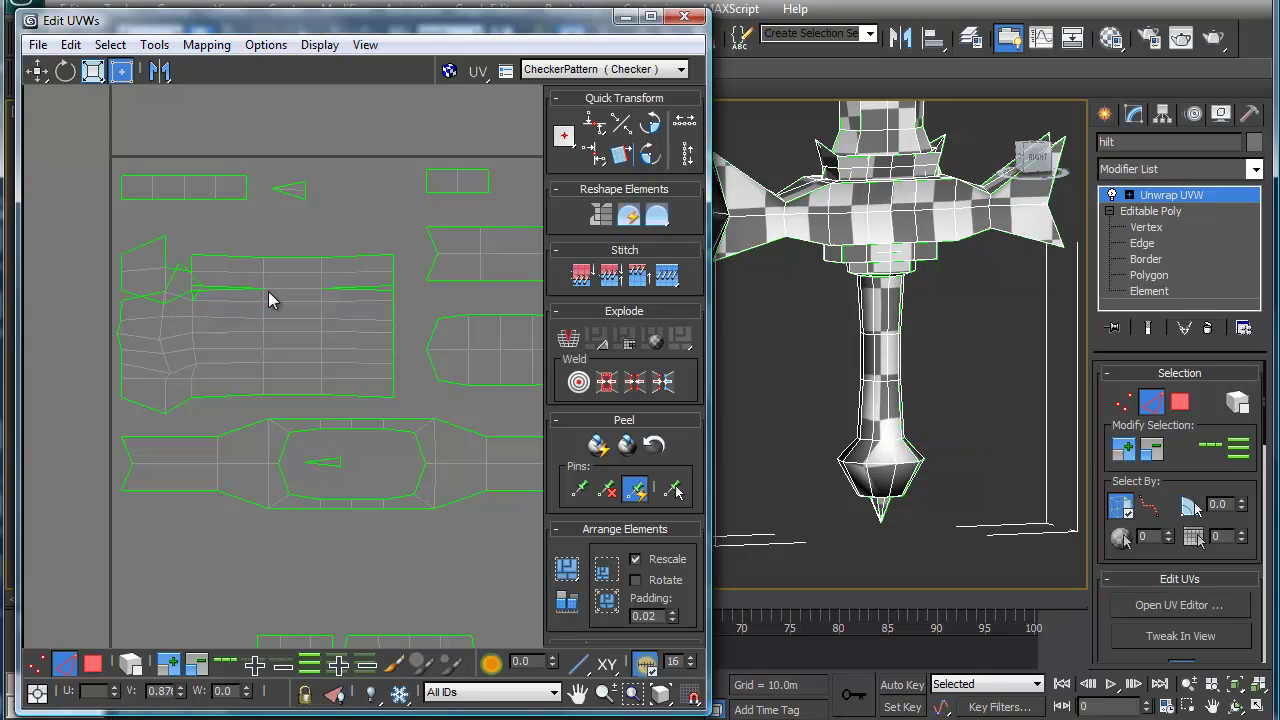
pyautogui.click(369, 287)
pyautogui.hotkey('ctrl', 'w')
pyautogui.click(217, 287)
pyautogui.hotkey('ctrl', 'w')
# Step: Stitch the split pommel edges between the last handle shell and the rest of the joined shell
pyautogui.moveTo(130, 292)
pyautogui.mouseDown()
pyautogui.moveTo(171, 303)
pyautogui.moveTo(151, 294)
pyautogui.mouseUp()
pyautogui.click(149, 297)
pyautogui.hotkey('ctrl', 'w')
pyautogui.click(180, 294)
pyautogui.hotkey('ctrl', 'w')
pyautogui.click(178, 269)
pyautogui.hotkey('ctrl', 'w')
# Step: Close the gap between the uppermost pommel section and the grip by stitching its remaining open edges
pyautogui.click(184, 246)
pyautogui.hotkey('ctrl', 'w')
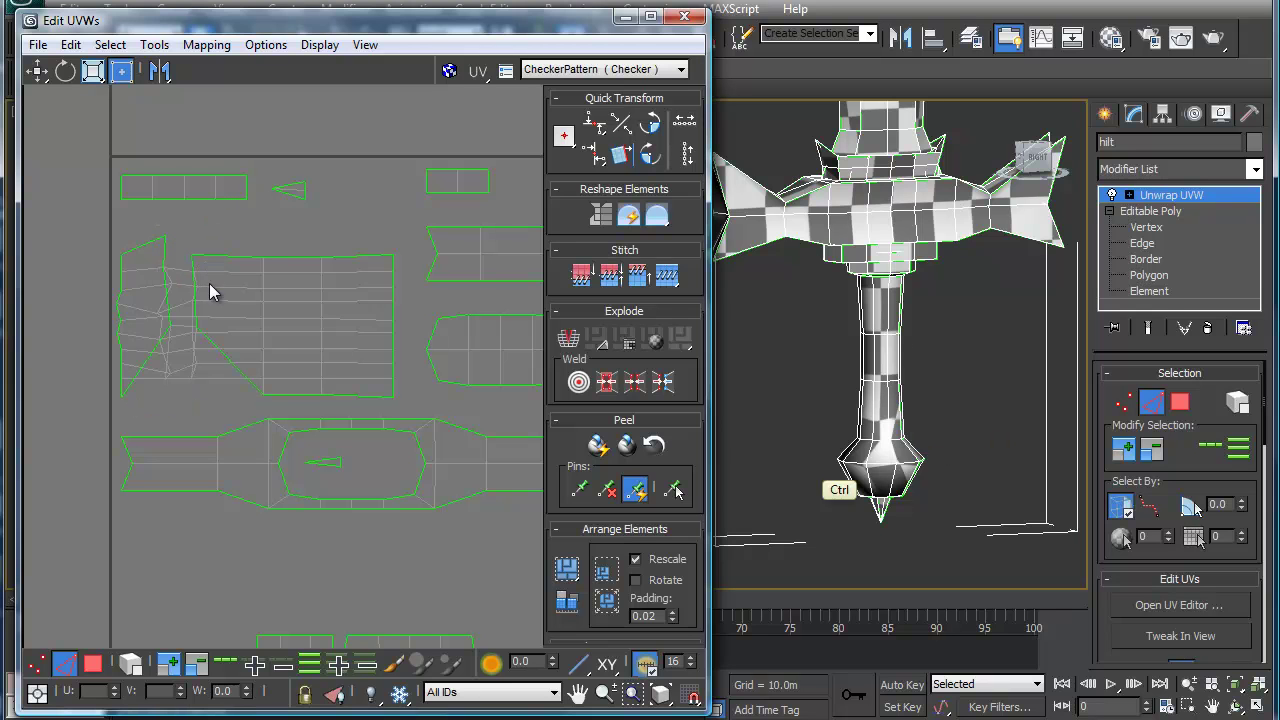
pyautogui.click(186, 246)
pyautogui.click(212, 268)
pyautogui.click(195, 262)
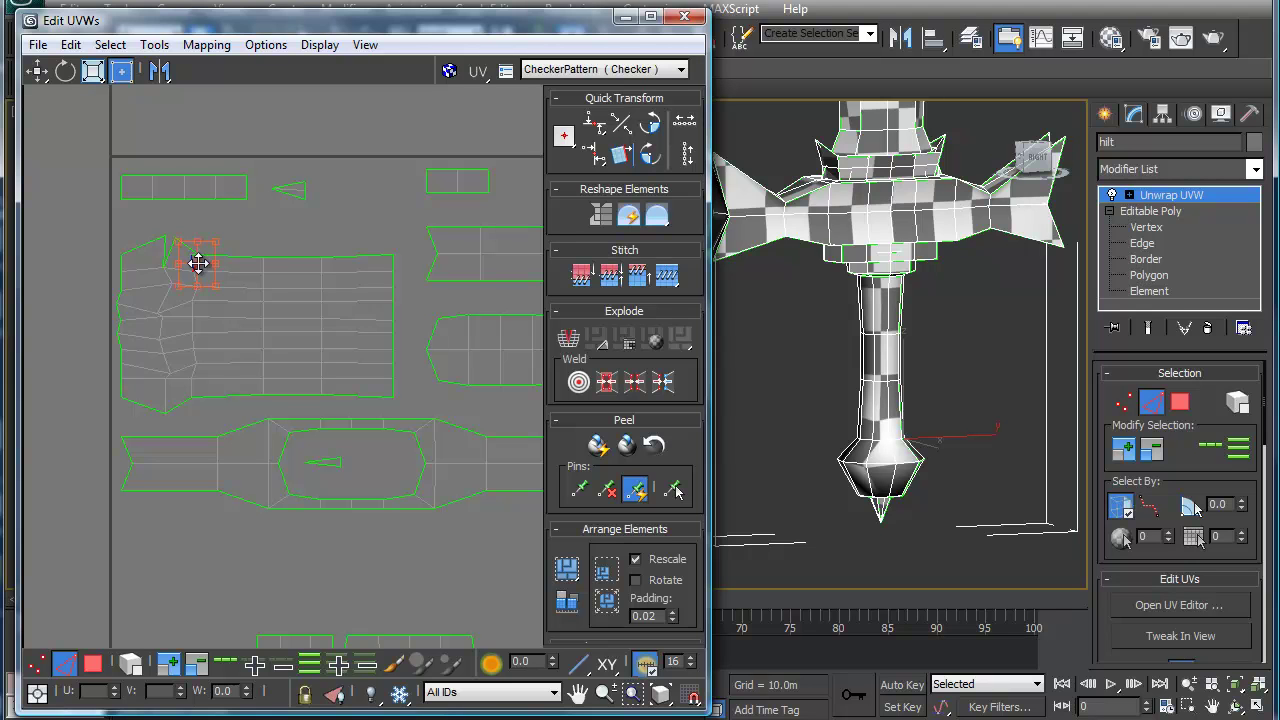
pyautogui.hotkey('ctrl', 'w')
pyautogui.click(170, 258)
pyautogui.hotkey('ctrl', 'w')
# Step: Select the whole stitched handle shell with element selection and relax it by edge angles with 100 iterations and amount 0.1
pyautogui.click(128, 665)
pyautogui.click(256, 353)
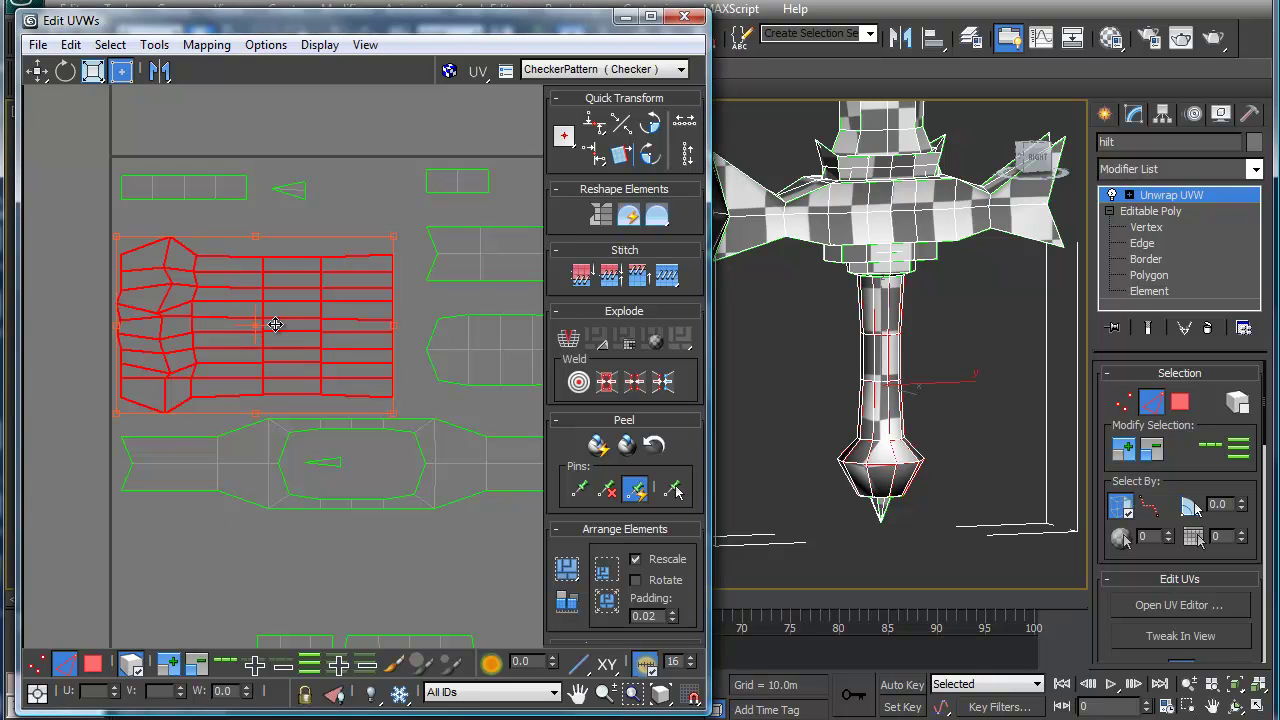
pyautogui.rightClick(241, 283)
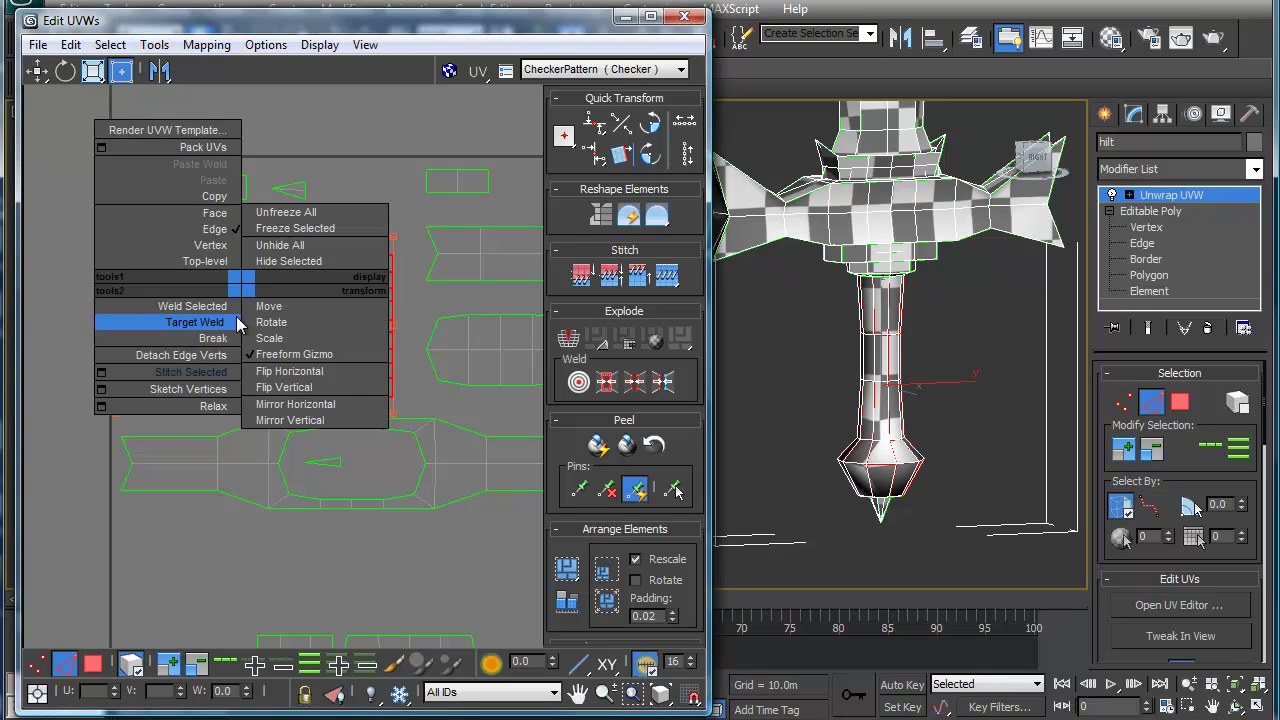
pyautogui.click(117, 408)
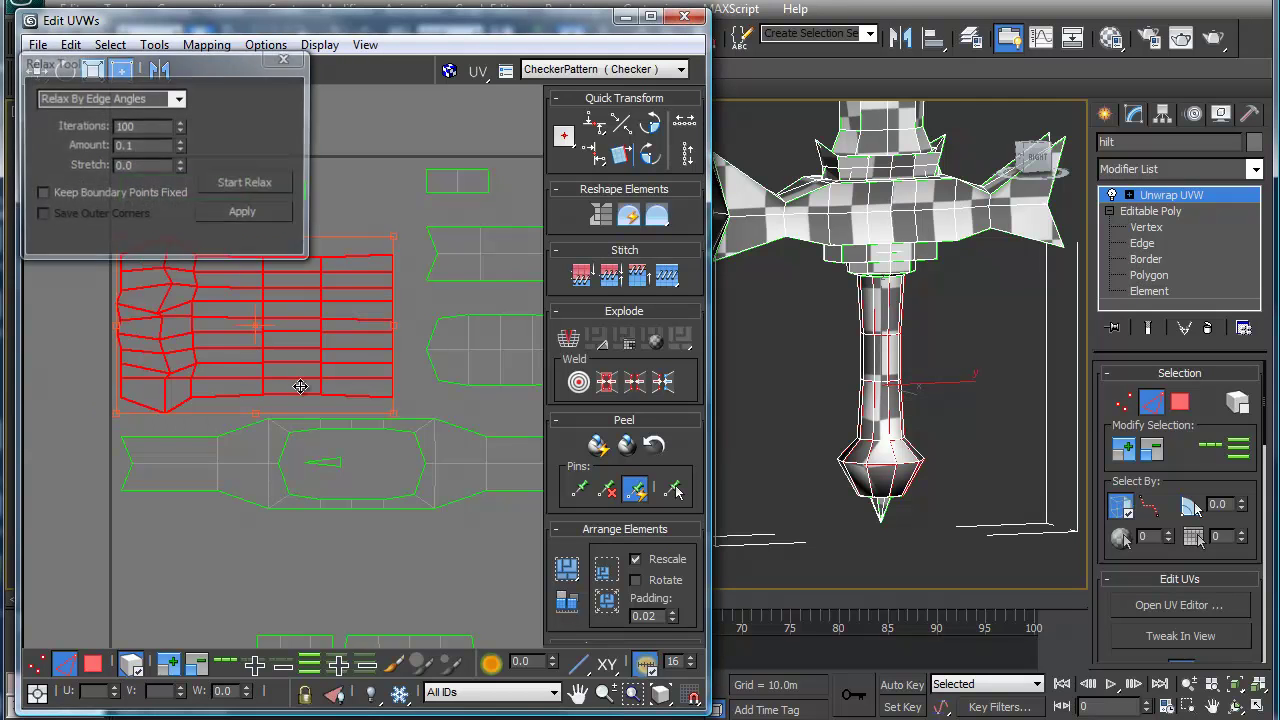
pyautogui.moveTo(202, 63); pyautogui.dragTo(597, 63)
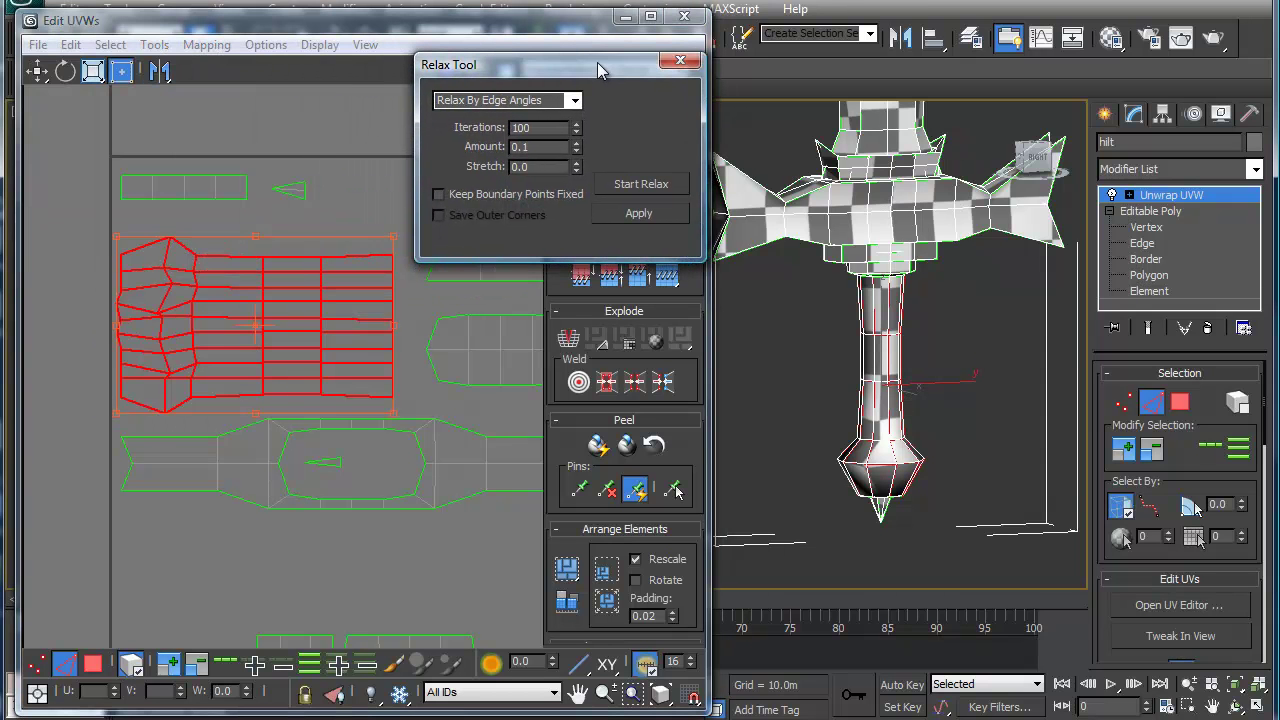
pyautogui.click(630, 188)
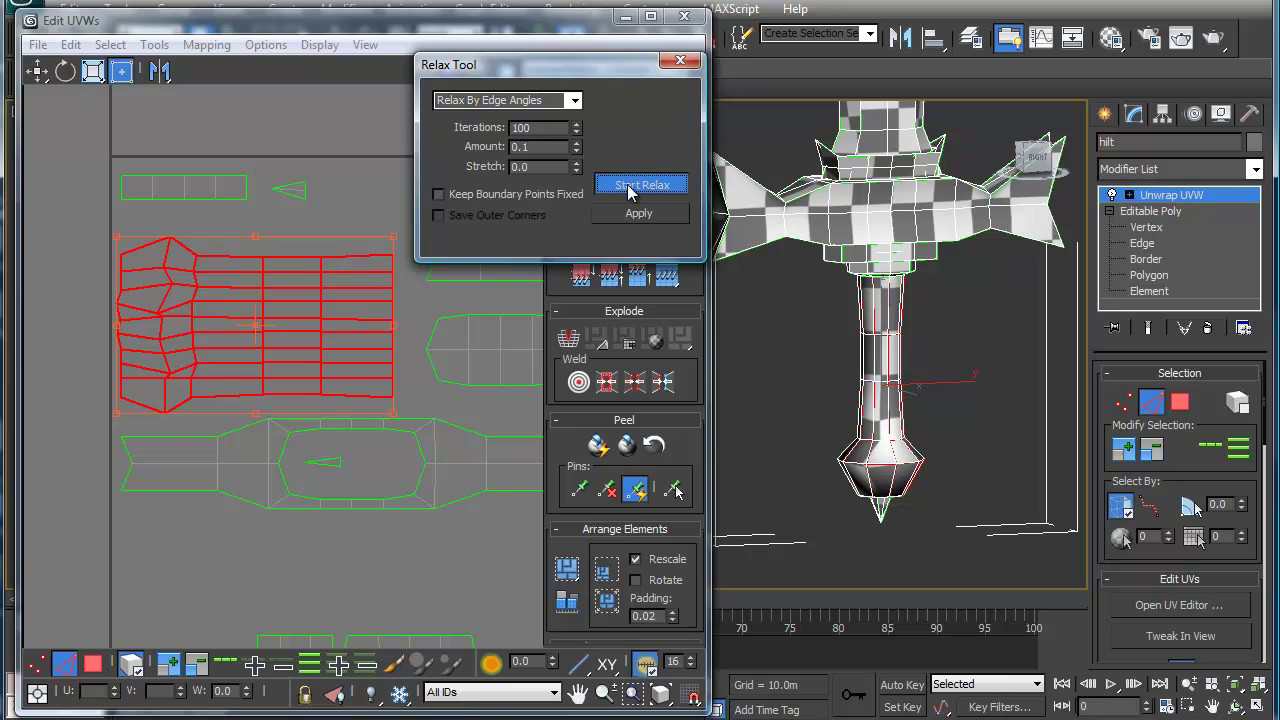
pyautogui.click(630, 188)
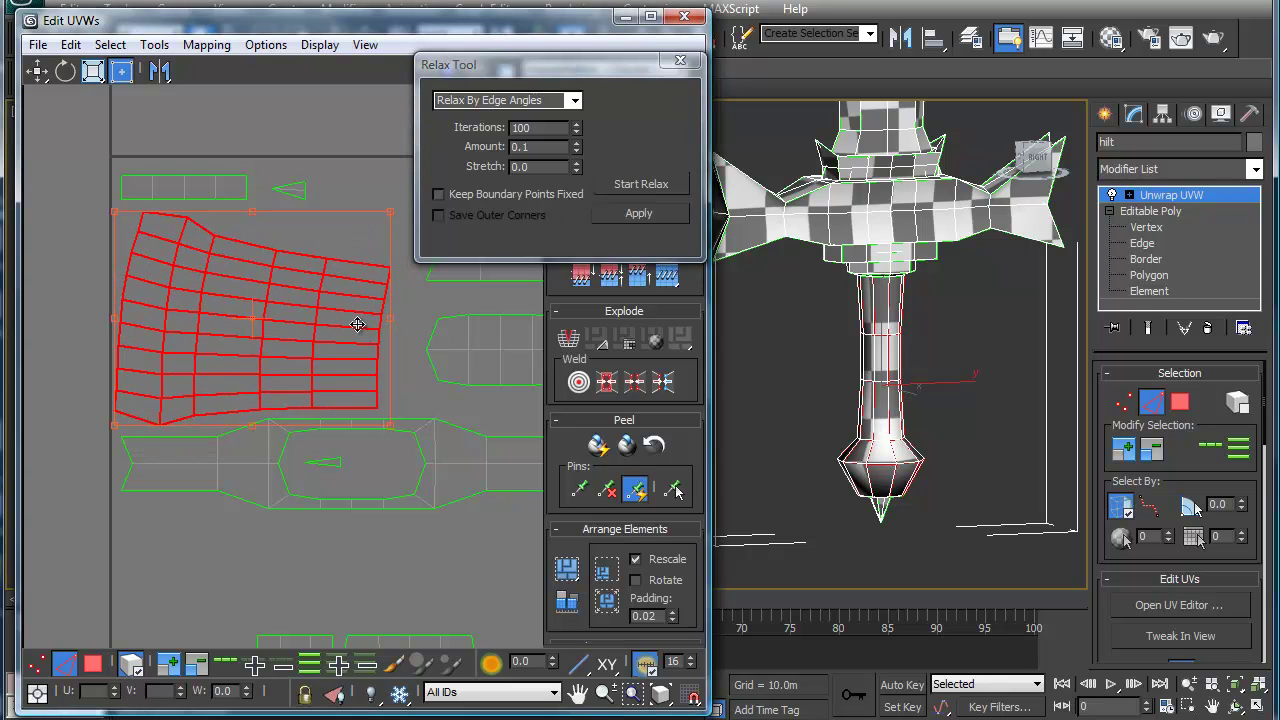
# Step: Relax the handle shell again by edge angles with 1000 iterations and rotate it roughly level
pyautogui.keyDown('alt'); pyautogui.moveTo(885, 415); pyautogui.dragTo(887, 417, button='middle'); pyautogui.keyUp('alt')
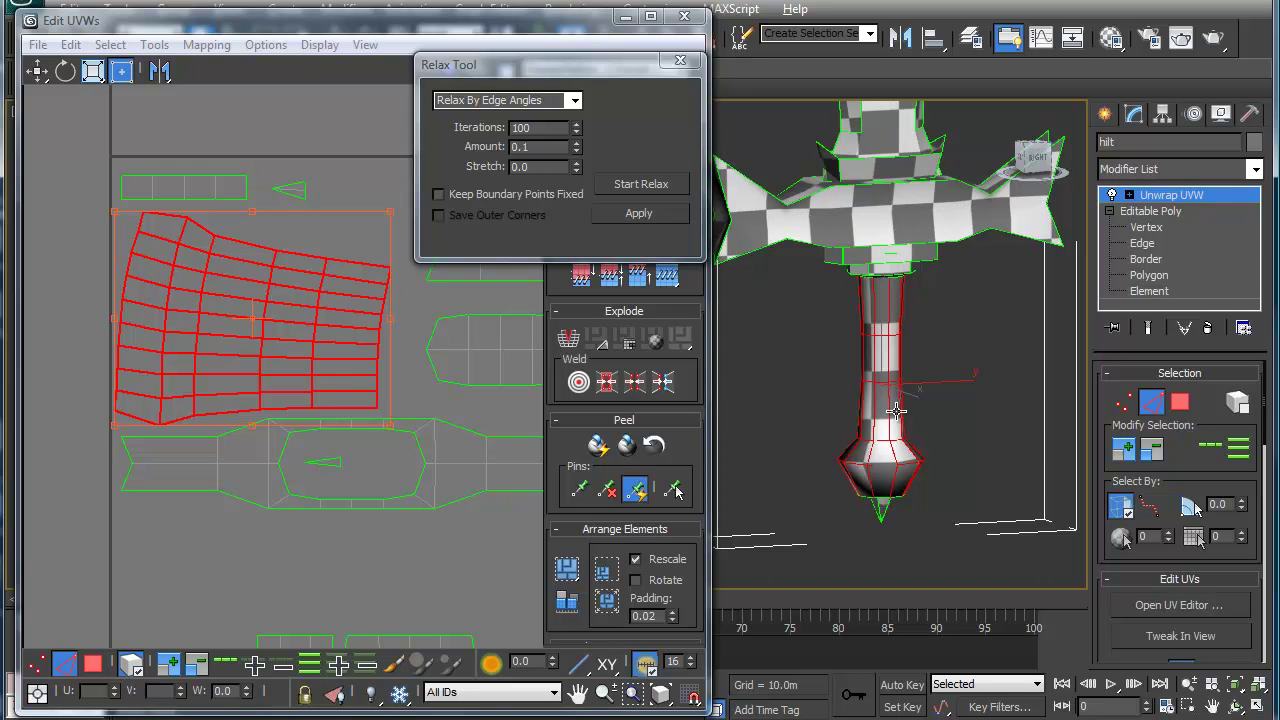
pyautogui.keyDown('alt'); pyautogui.moveTo(896, 411); pyautogui.dragTo(761, 403, button='middle'); pyautogui.keyUp('alt')
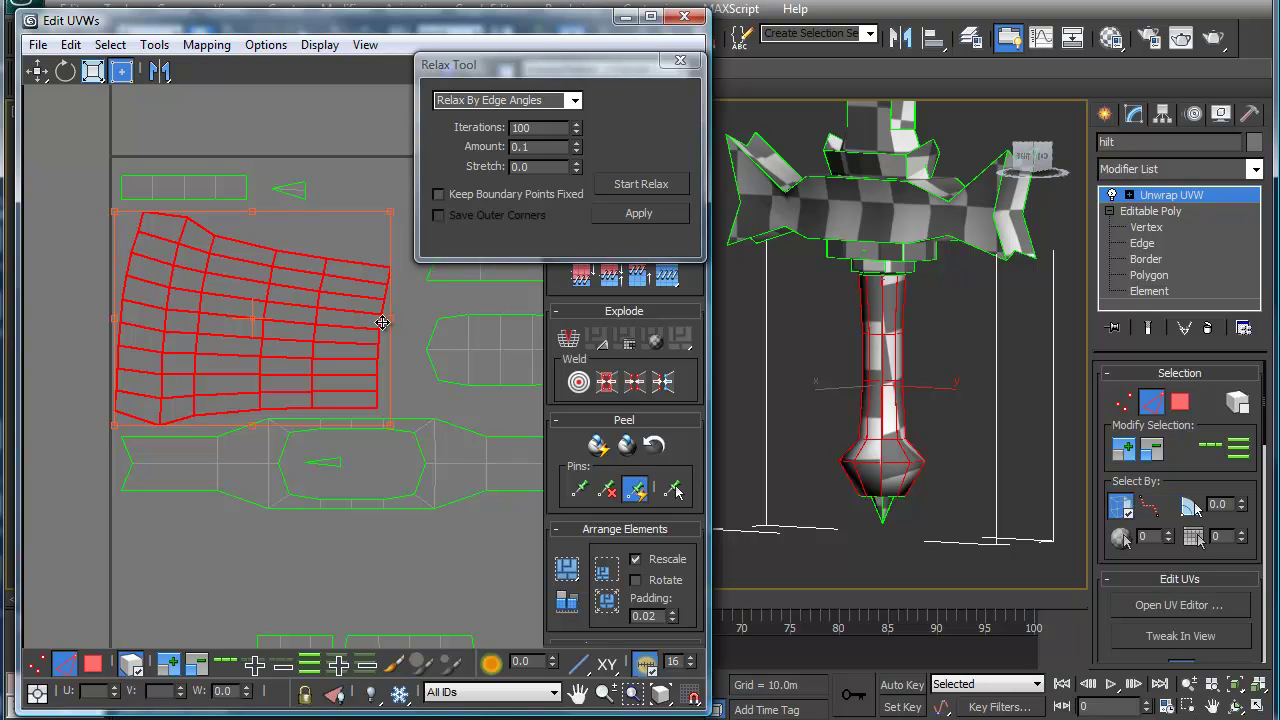
pyautogui.moveTo(390, 318); pyautogui.dragTo(390, 307)
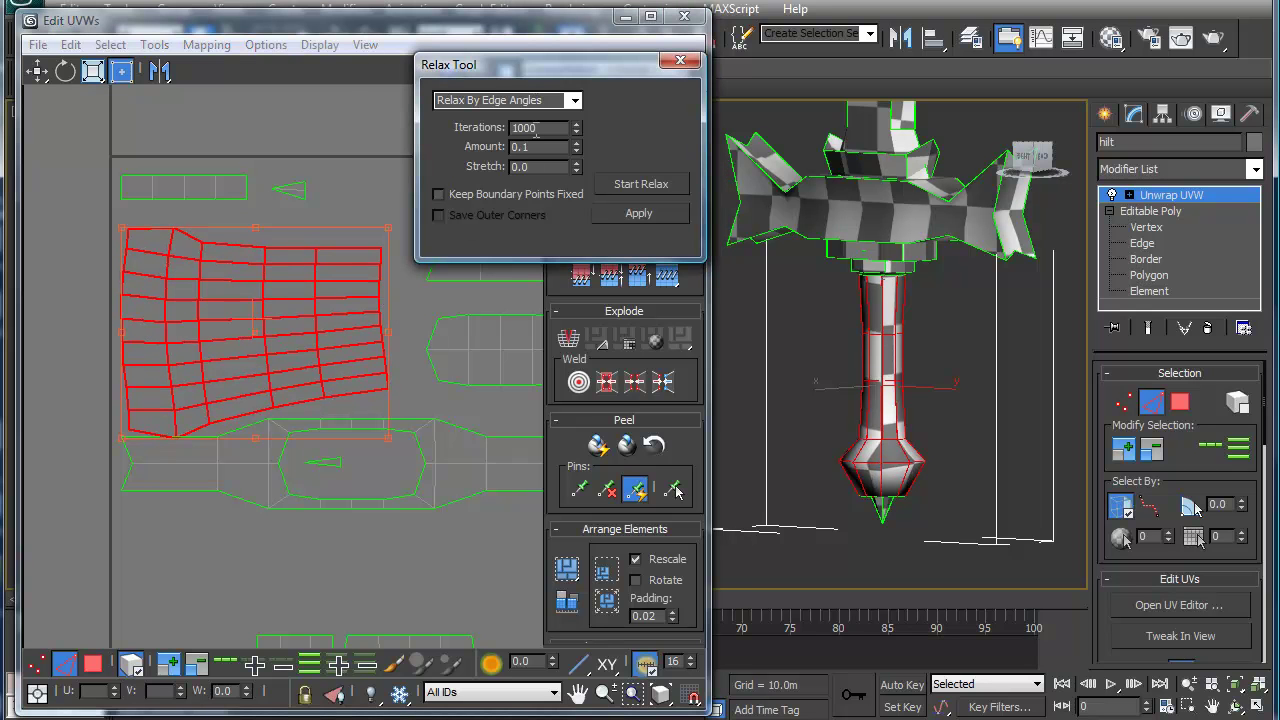
pyautogui.click(641, 184)
pyautogui.click(641, 184)
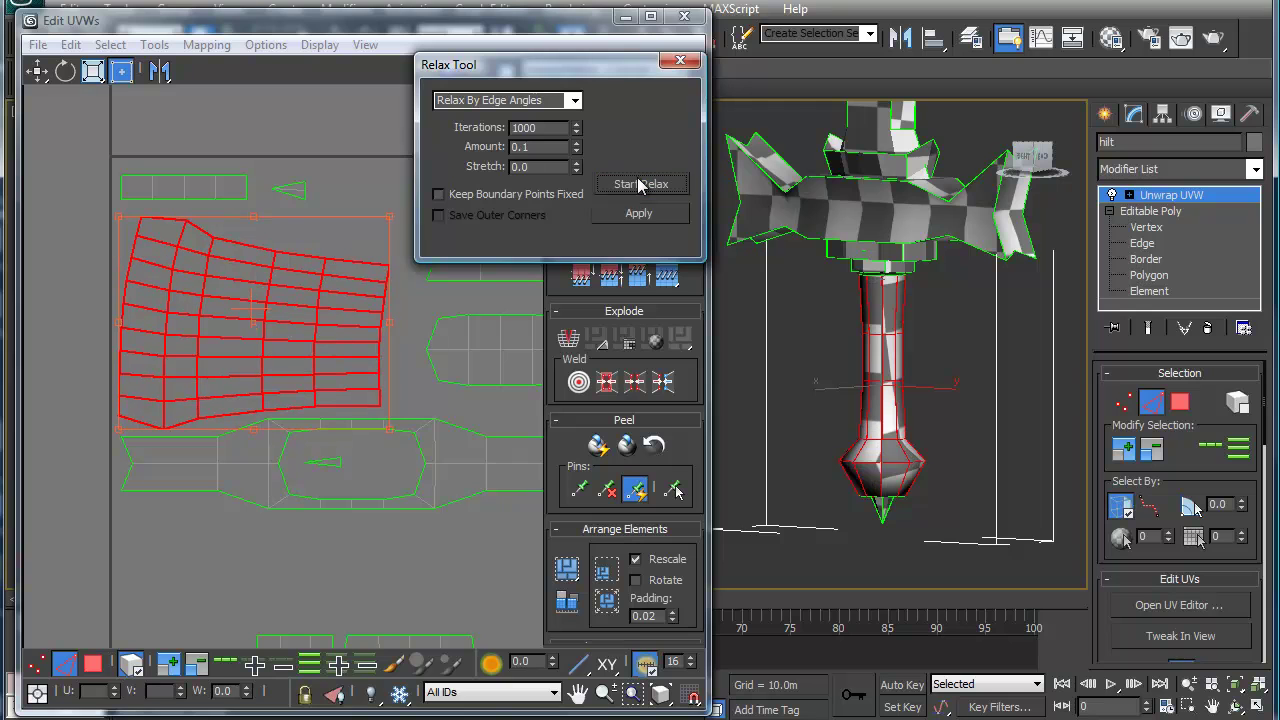
pyautogui.moveTo(389, 316); pyautogui.dragTo(397, 315)
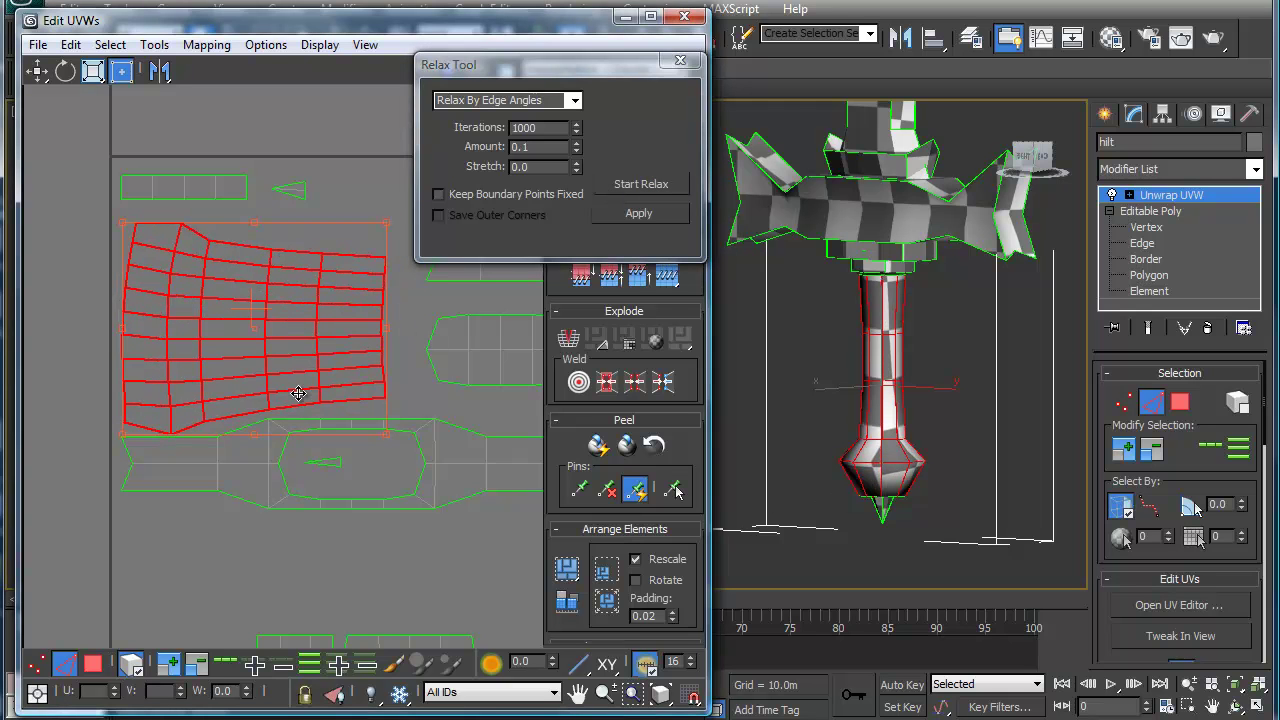
# Step: Select the relaxed handle shell in vertex mode and move it into the empty space below the crossguard shell
pyautogui.moveTo(273, 371); pyautogui.dragTo(270, 366, button='middle')
pyautogui.press('1')
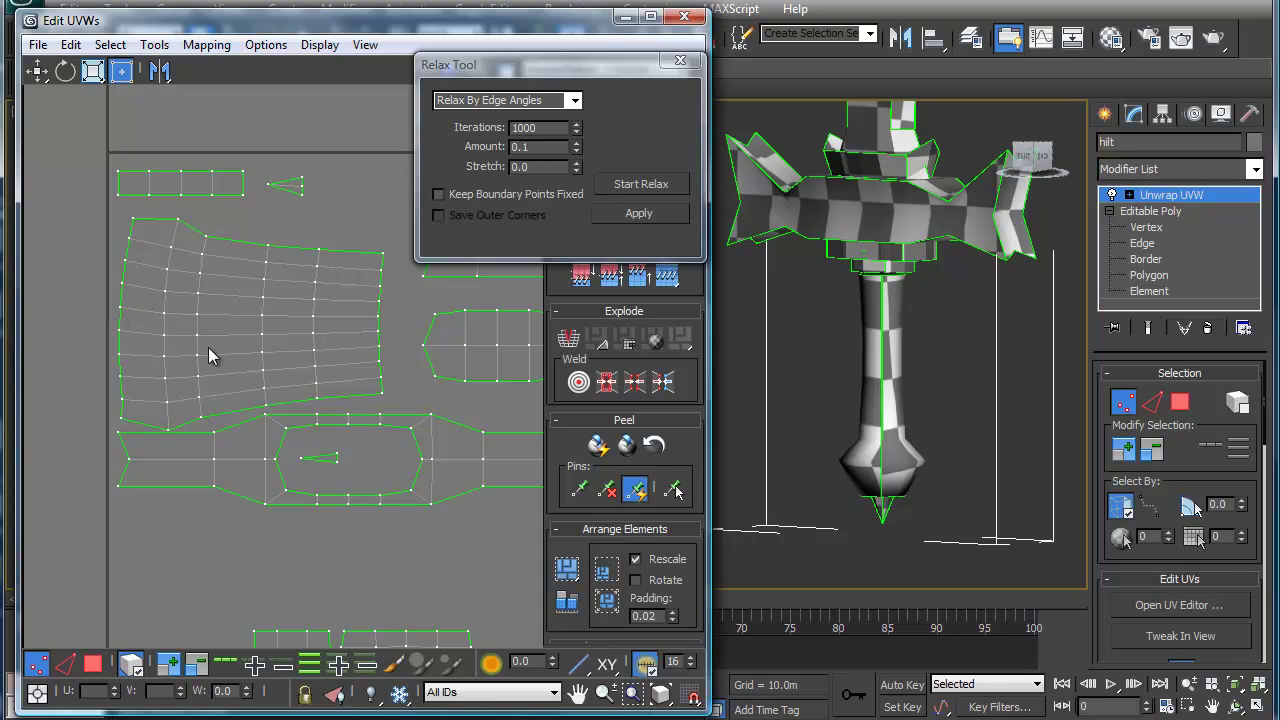
pyautogui.click(266, 317)
pyautogui.scroll(-2, 271, 325)
pyautogui.scroll(-1, 365, 414)
pyautogui.moveTo(365, 414); pyautogui.dragTo(217, 294, button='middle')
pyautogui.moveTo(155, 222); pyautogui.dragTo(308, 483)
pyautogui.click(270, 285)
pyautogui.moveTo(93, 301); pyautogui.dragTo(226, 362)
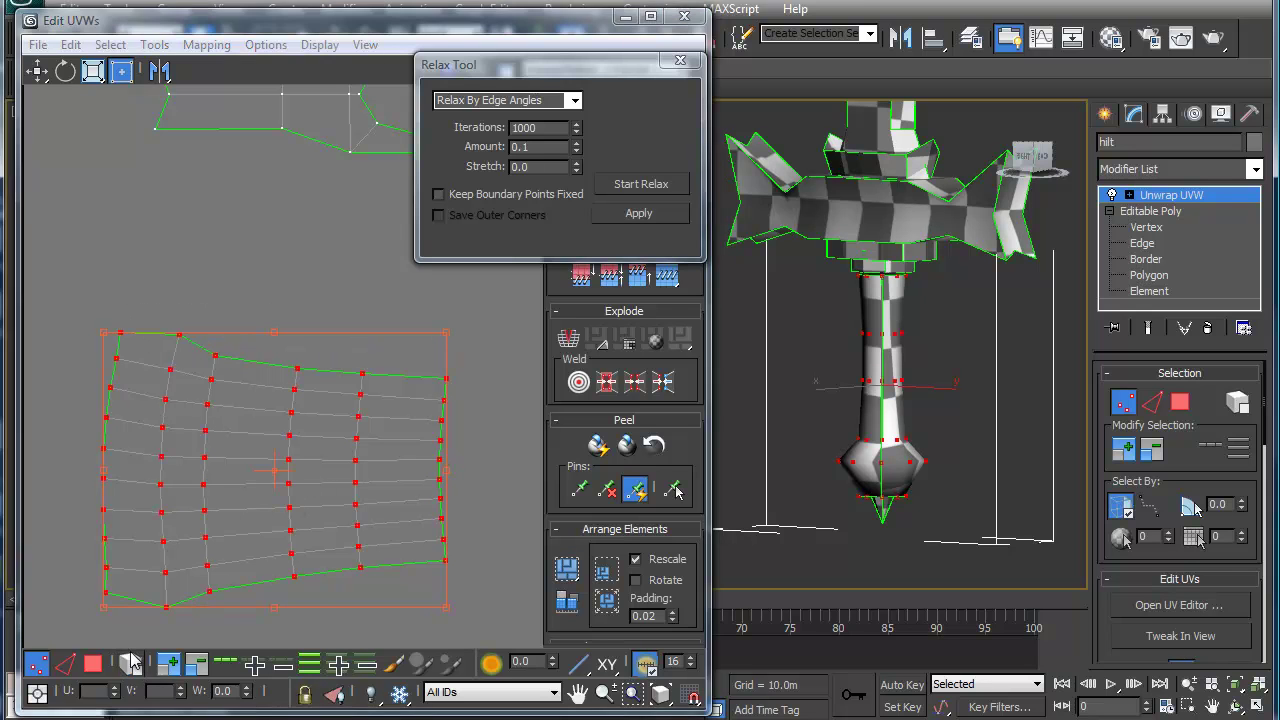
# Step: Select the outermost vertex column at the handle shell's pommel end and align it into a straight vertical line
pyautogui.click(107, 302)
pyautogui.moveTo(191, 336); pyautogui.dragTo(190, 337)
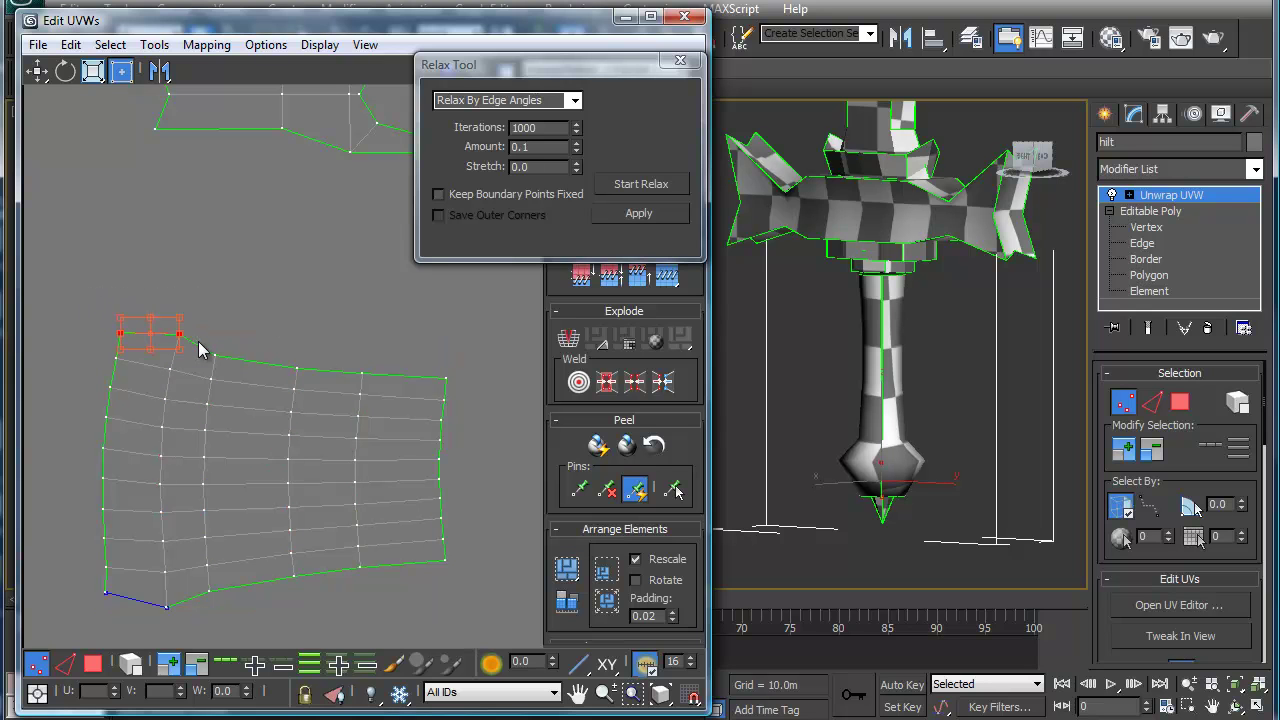
pyautogui.moveTo(101, 621); pyautogui.dragTo(133, 632)
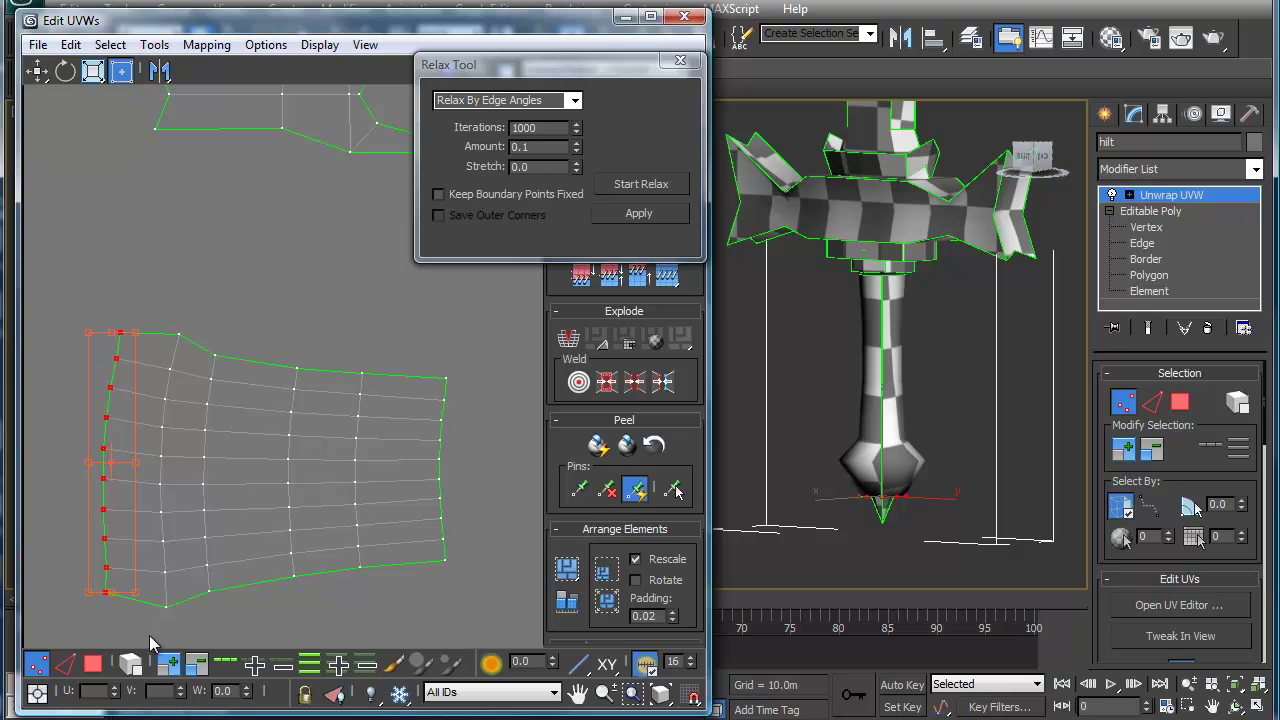
pyautogui.click(680, 60)
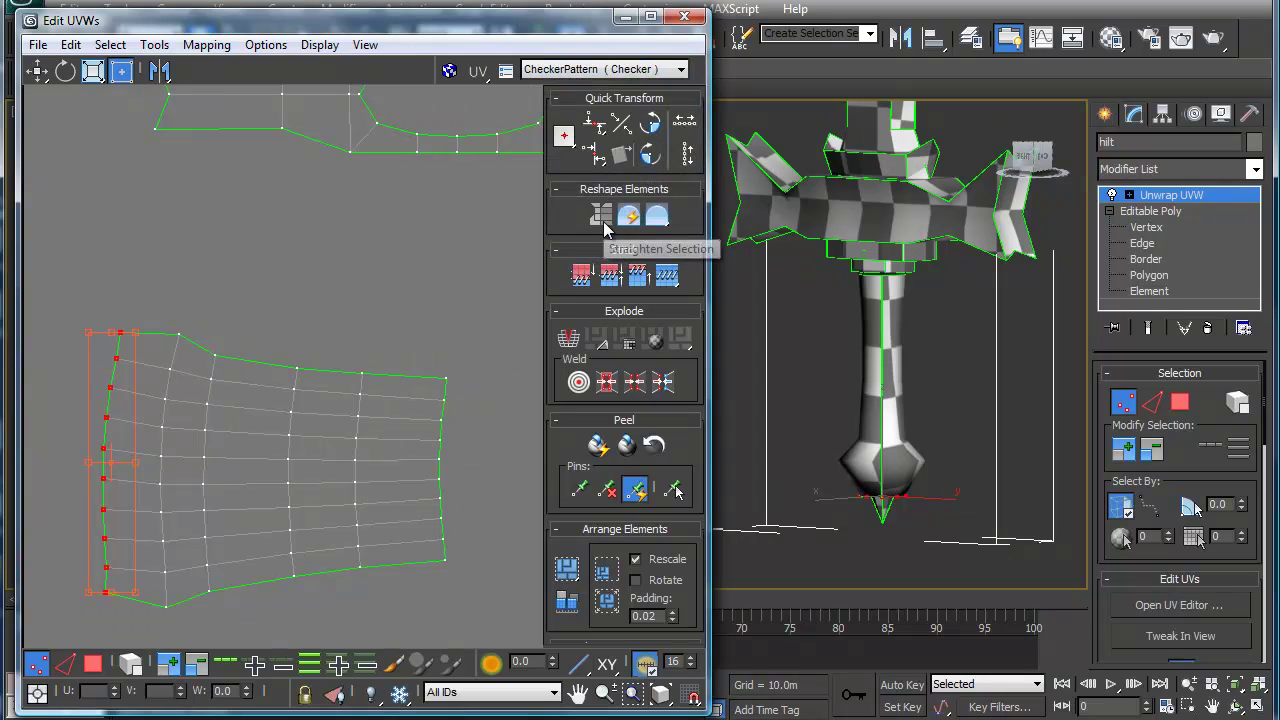
pyautogui.click(687, 153)
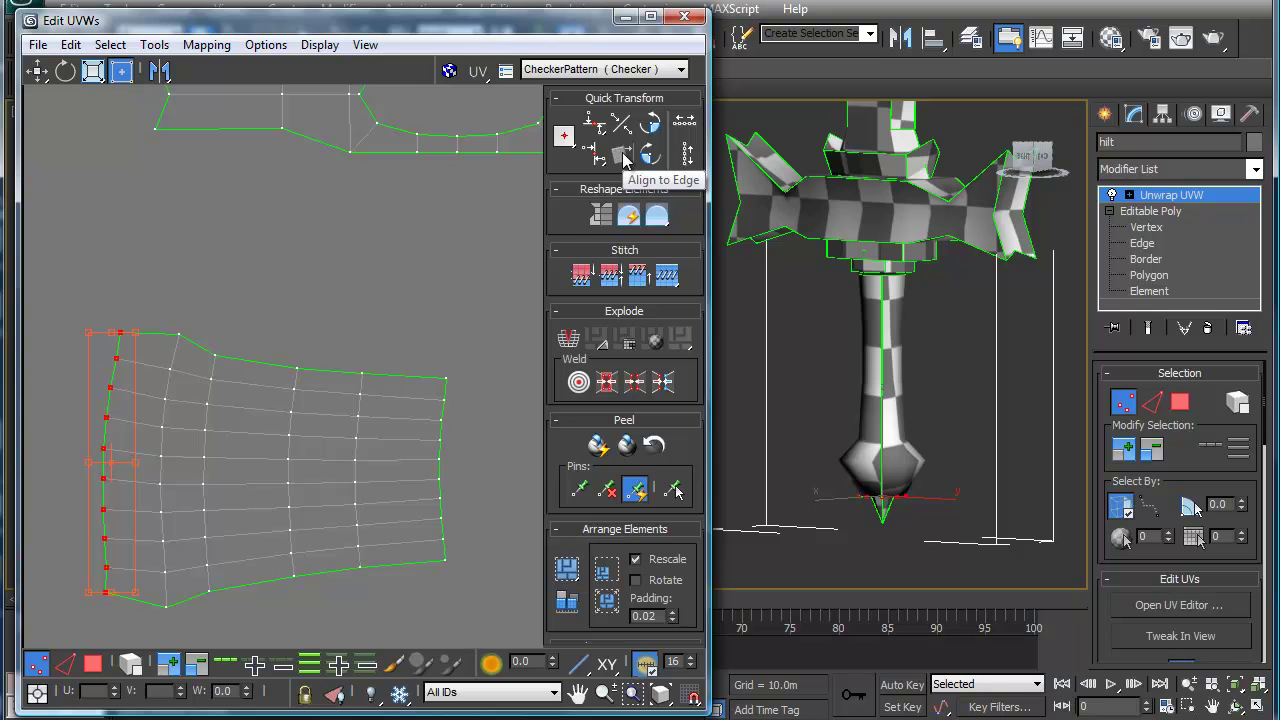
pyautogui.click(594, 156)
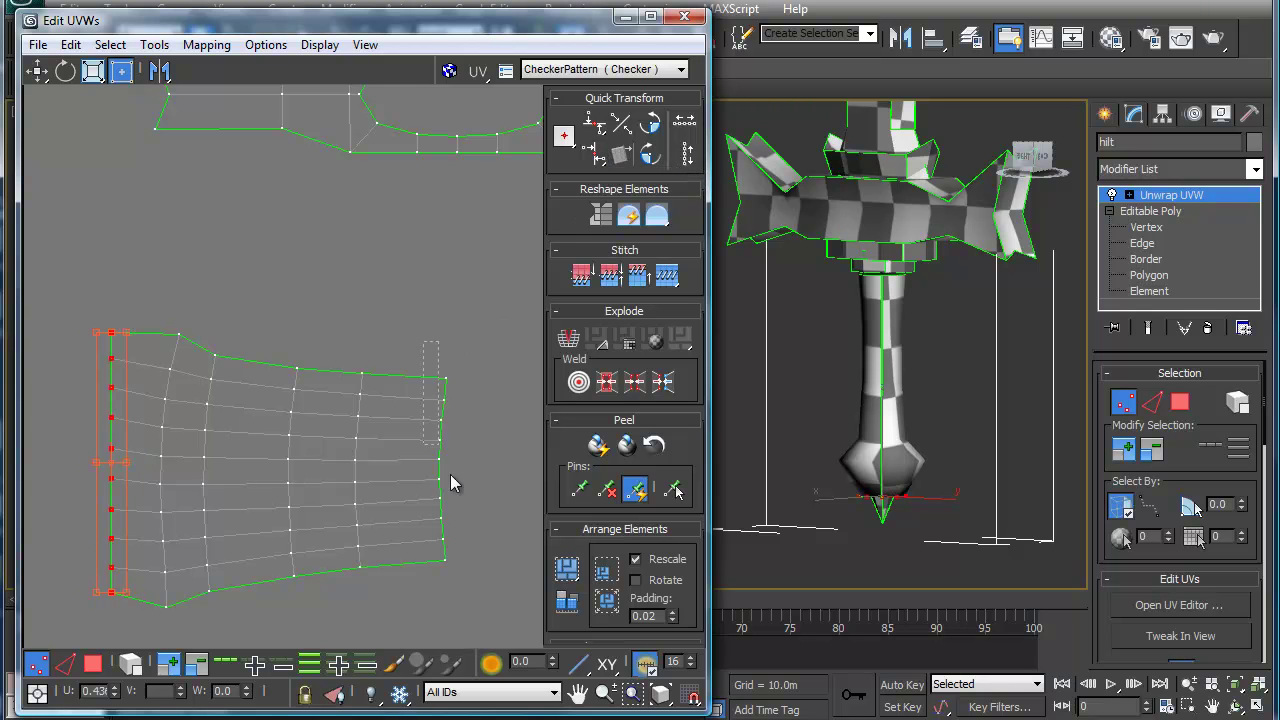
# Step: Align the vertex column at the crossguard end vertically and stretch it both ways to match the pommel end's height
pyautogui.moveTo(471, 590); pyautogui.dragTo(471, 590)
pyautogui.click(593, 153)
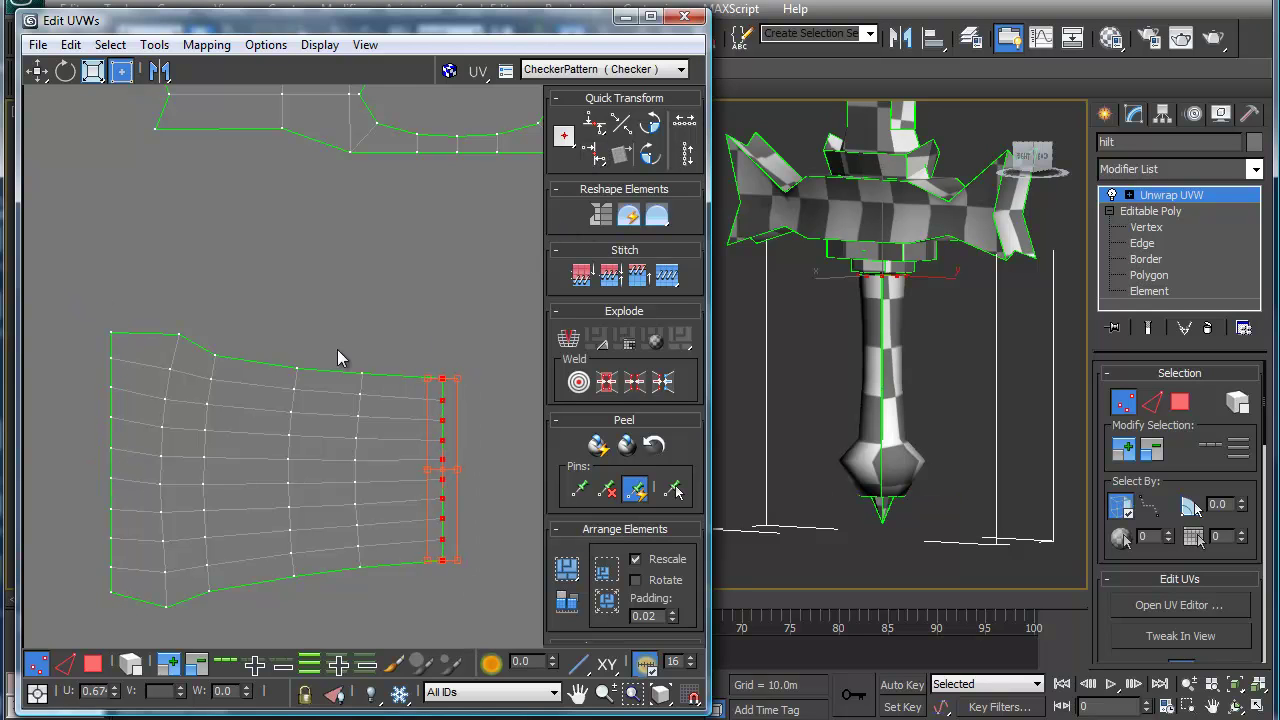
pyautogui.moveTo(451, 377); pyautogui.dragTo(451, 337)
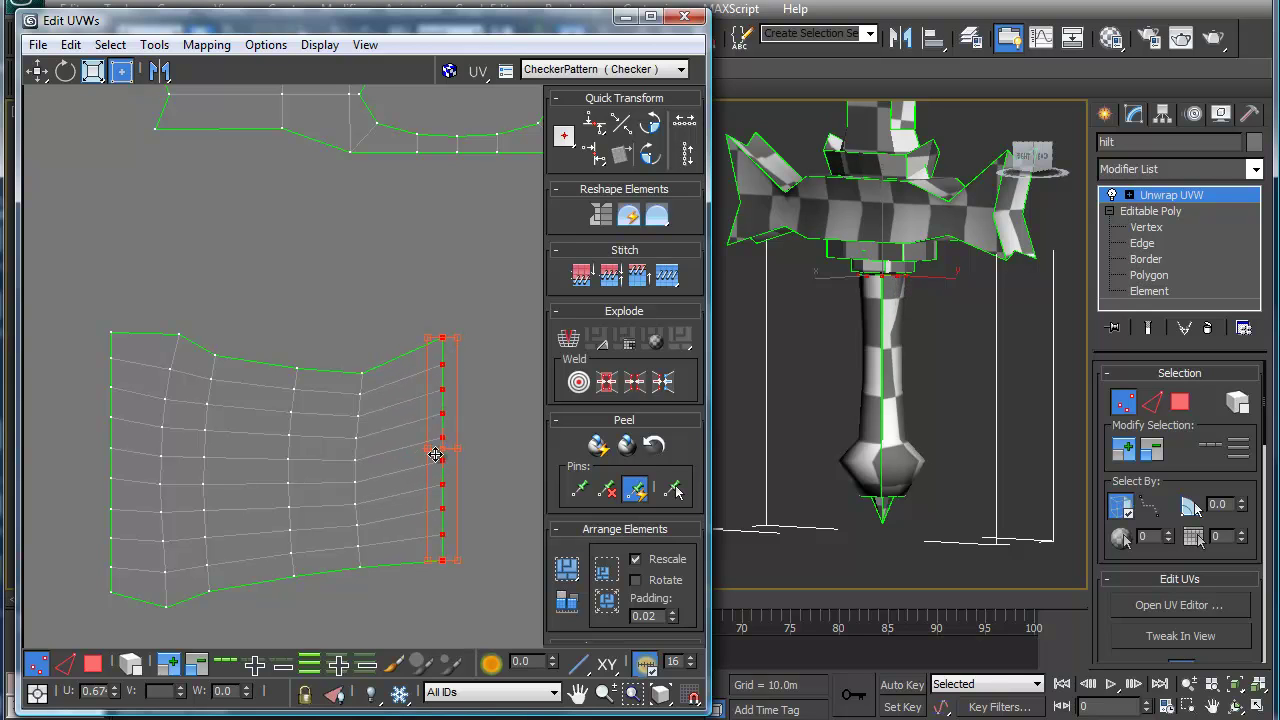
pyautogui.moveTo(460, 557); pyautogui.dragTo(460, 592)
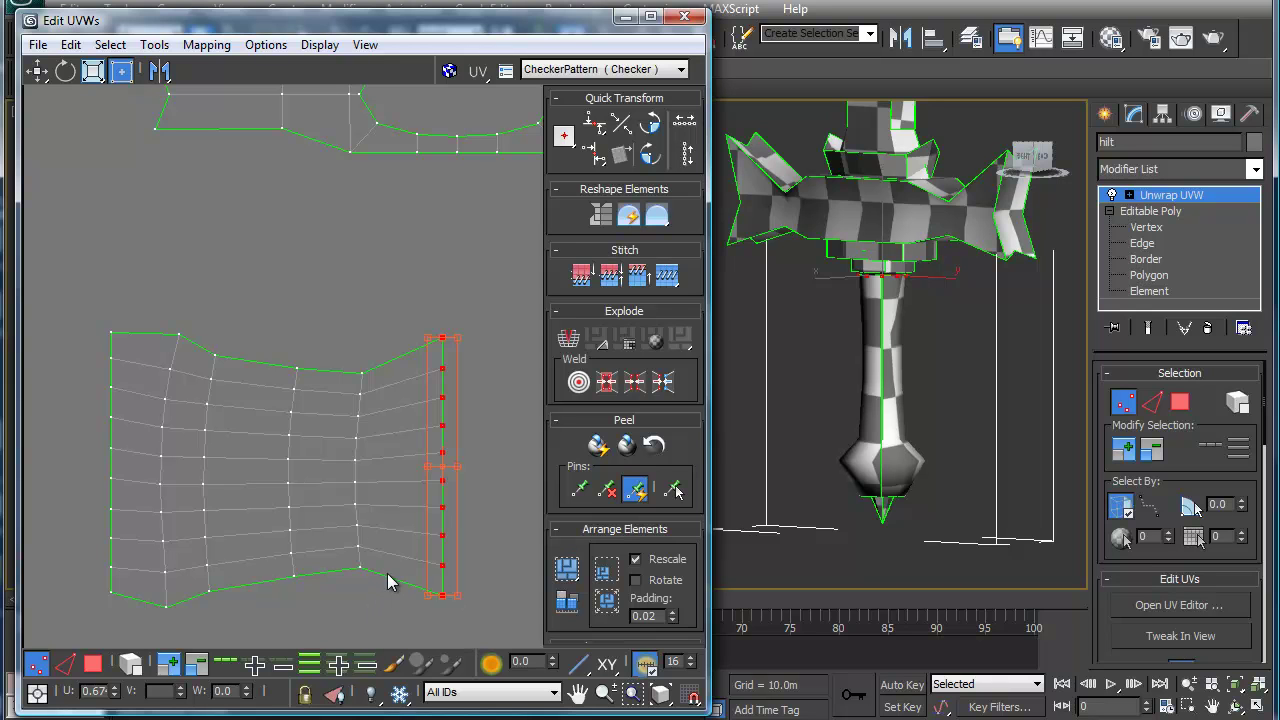
# Step: Stretch the three inner grip vertex columns upward so their upper ends sit about level with the shell's end columns
pyautogui.moveTo(345, 313); pyautogui.dragTo(344, 318)
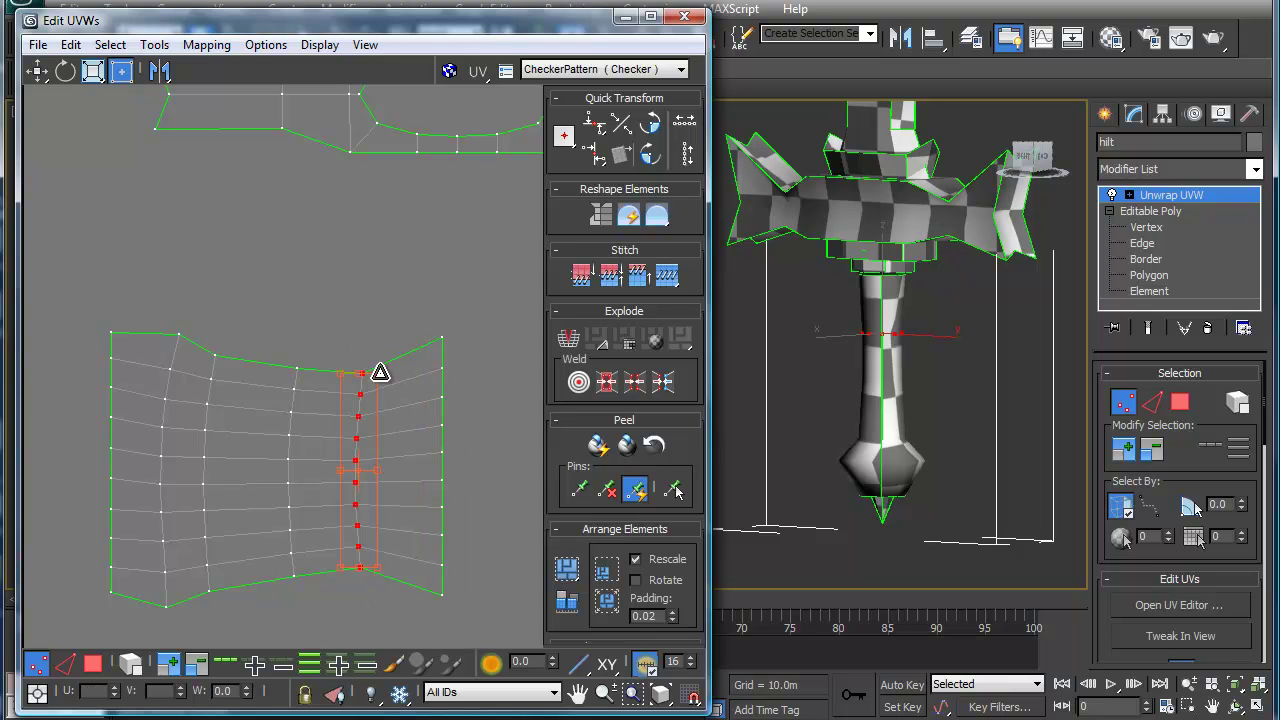
pyautogui.moveTo(378, 364); pyautogui.dragTo(258, 590)
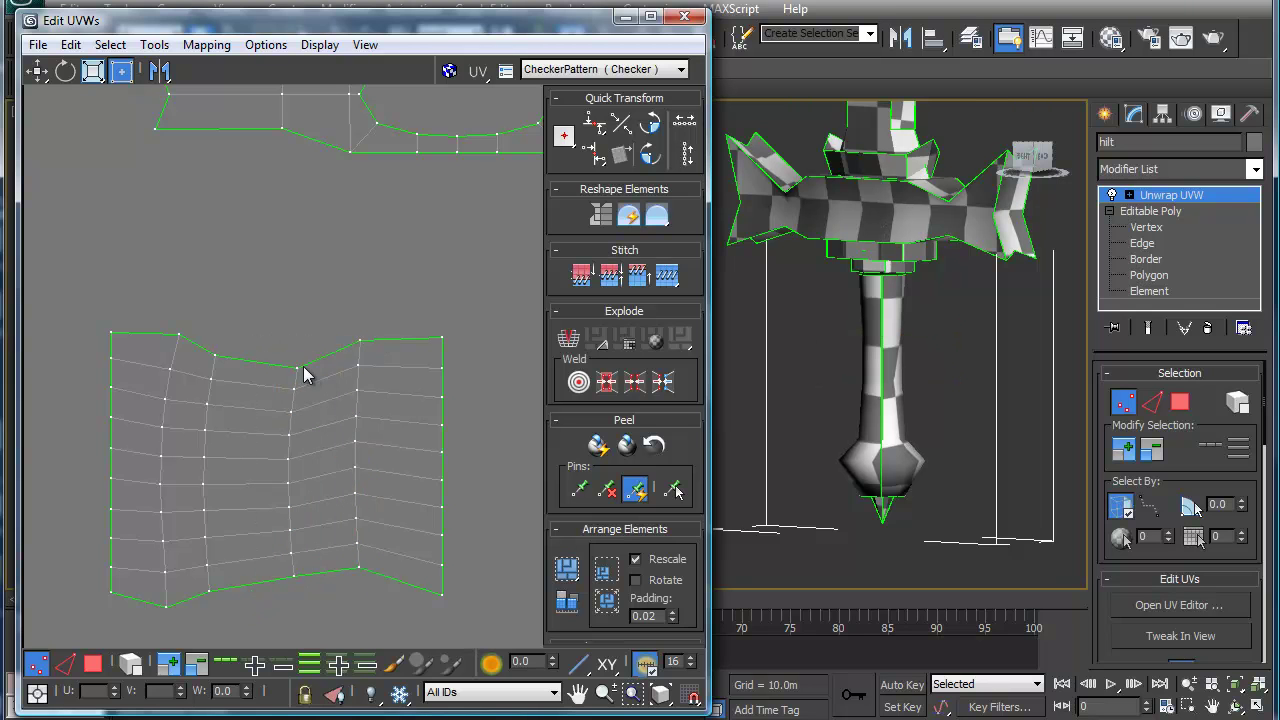
pyautogui.moveTo(318, 348); pyautogui.dragTo(278, 598)
pyautogui.moveTo(314, 366); pyautogui.dragTo(314, 337)
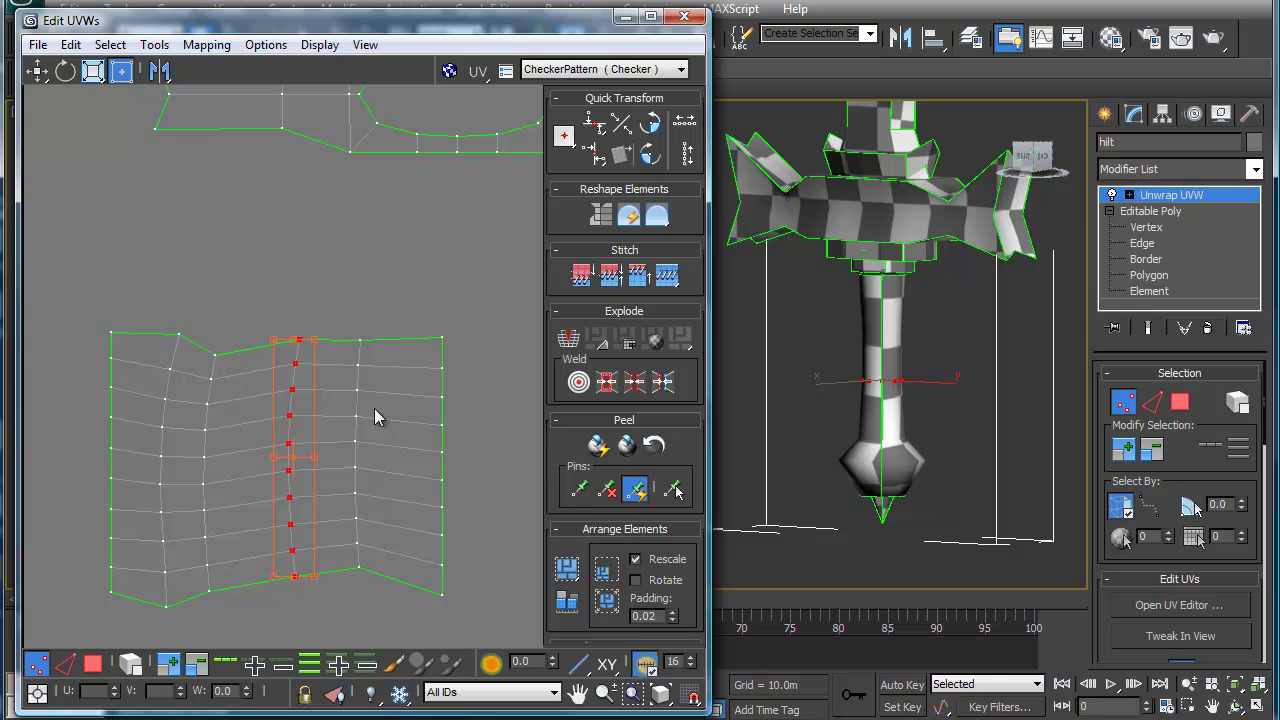
pyautogui.moveTo(233, 332); pyautogui.dragTo(196, 621)
pyautogui.moveTo(233, 354); pyautogui.dragTo(231, 341)
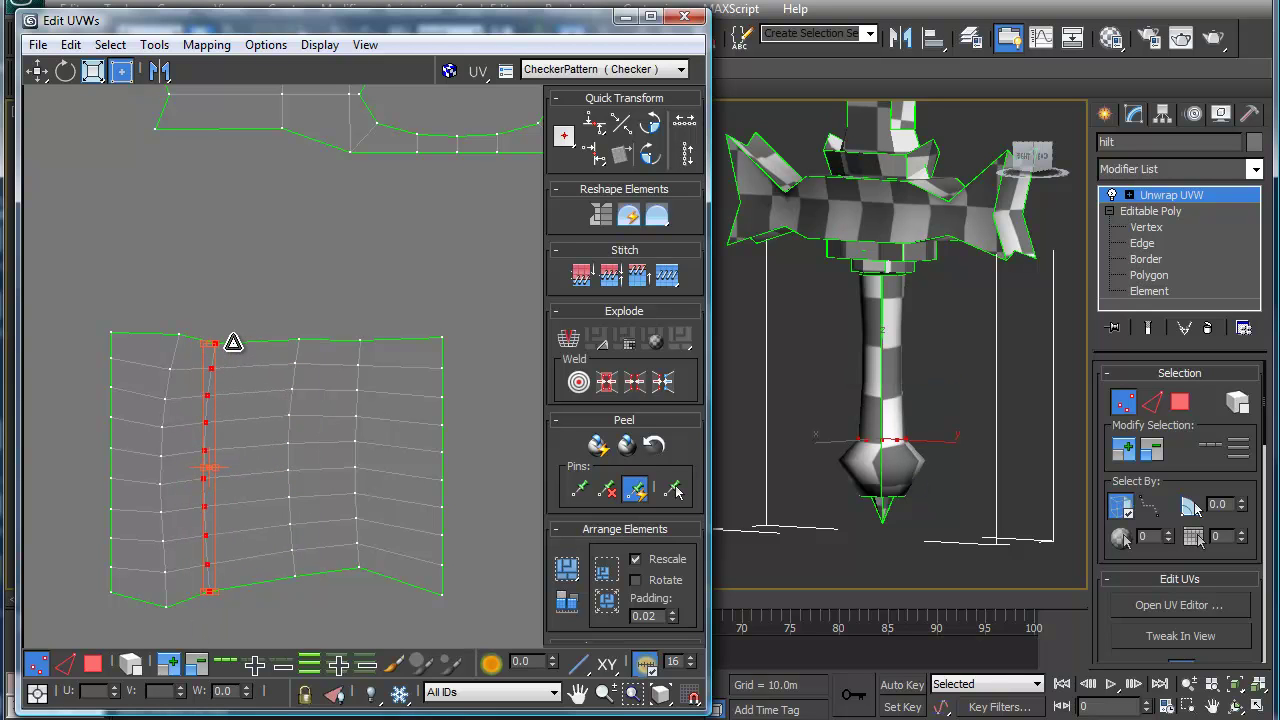
# Step: Align each of the four inner vertex columns of the handle shell into its own straight vertical line
pyautogui.moveTo(139, 300); pyautogui.dragTo(184, 614)
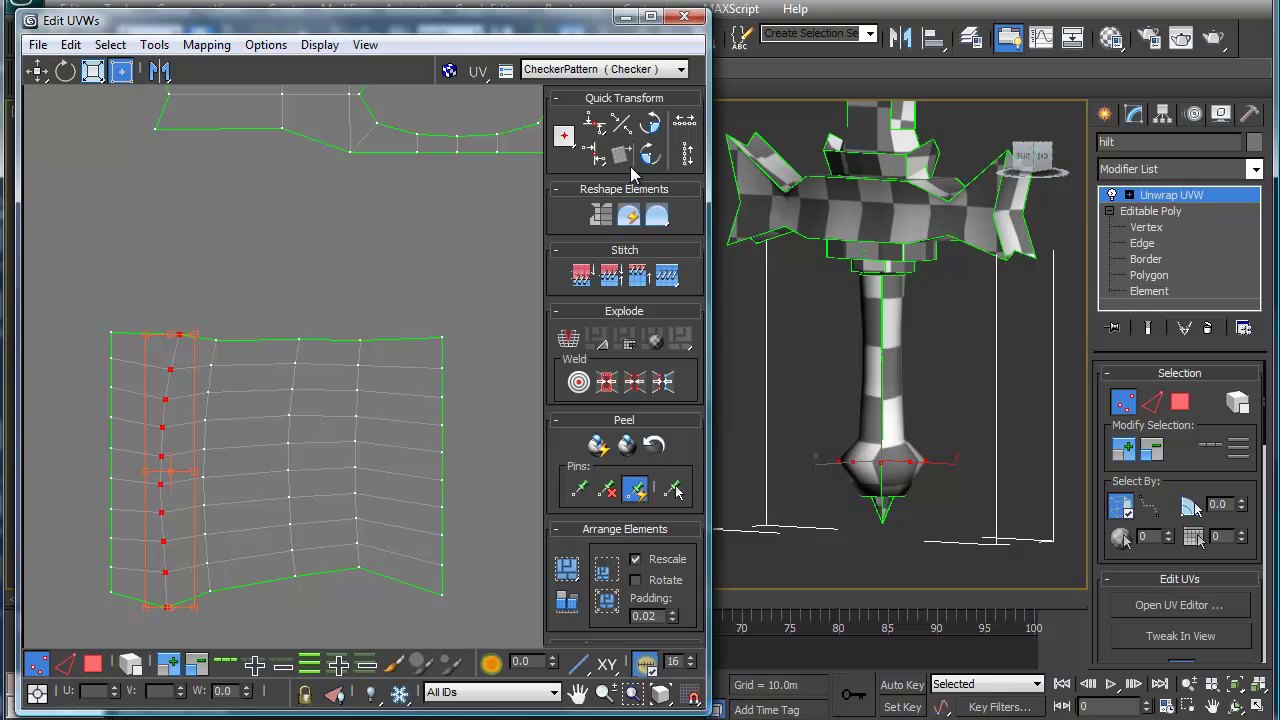
pyautogui.click(596, 154)
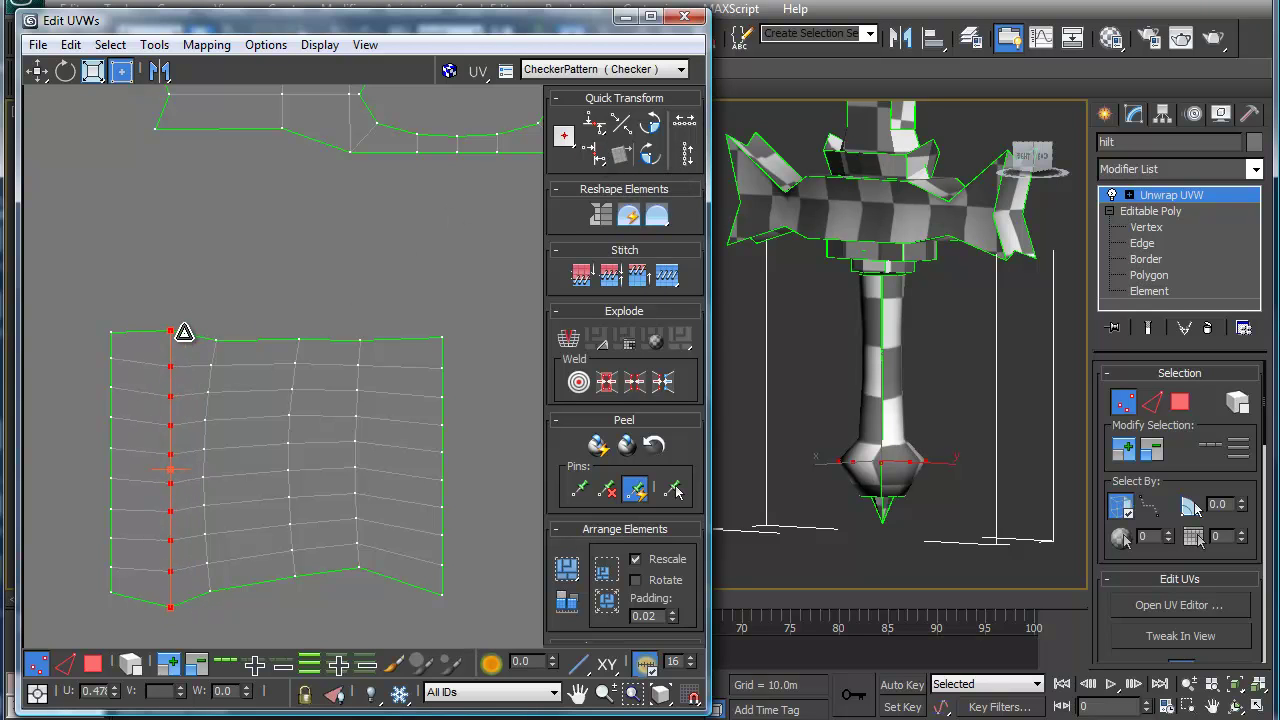
pyautogui.moveTo(259, 314); pyautogui.dragTo(187, 615)
pyautogui.click(597, 156)
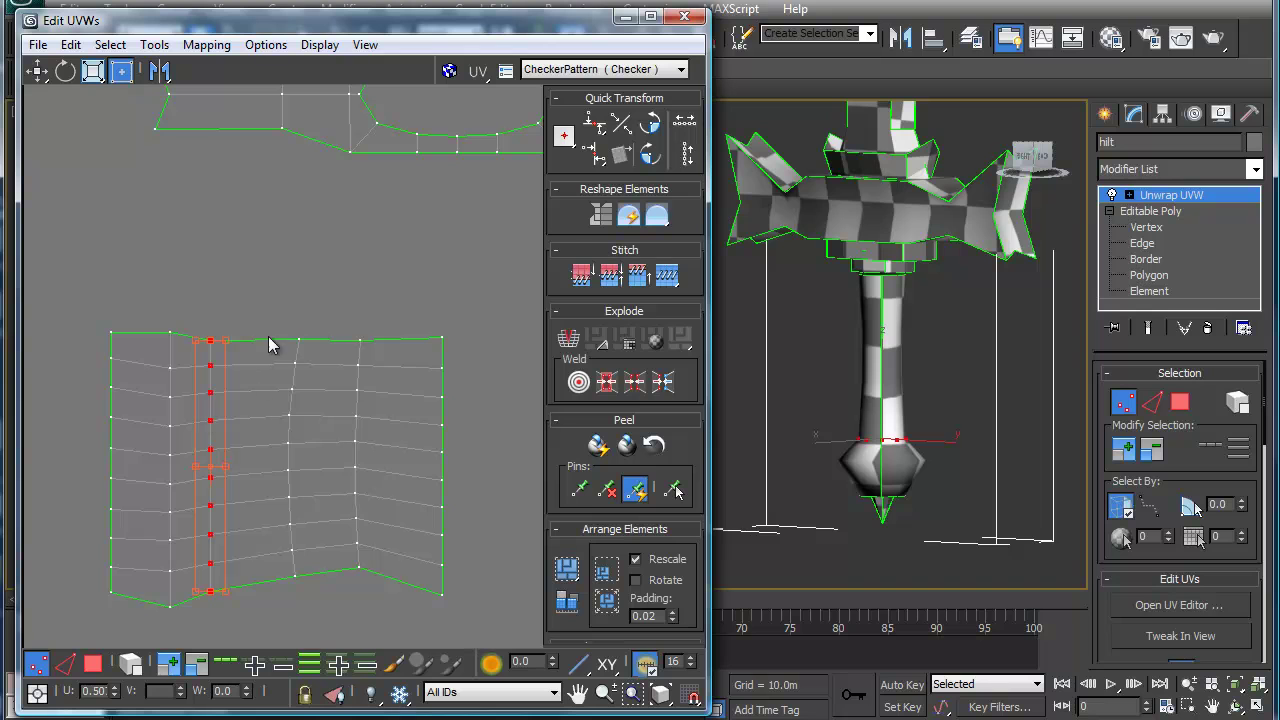
pyautogui.moveTo(300, 452); pyautogui.dragTo(327, 604)
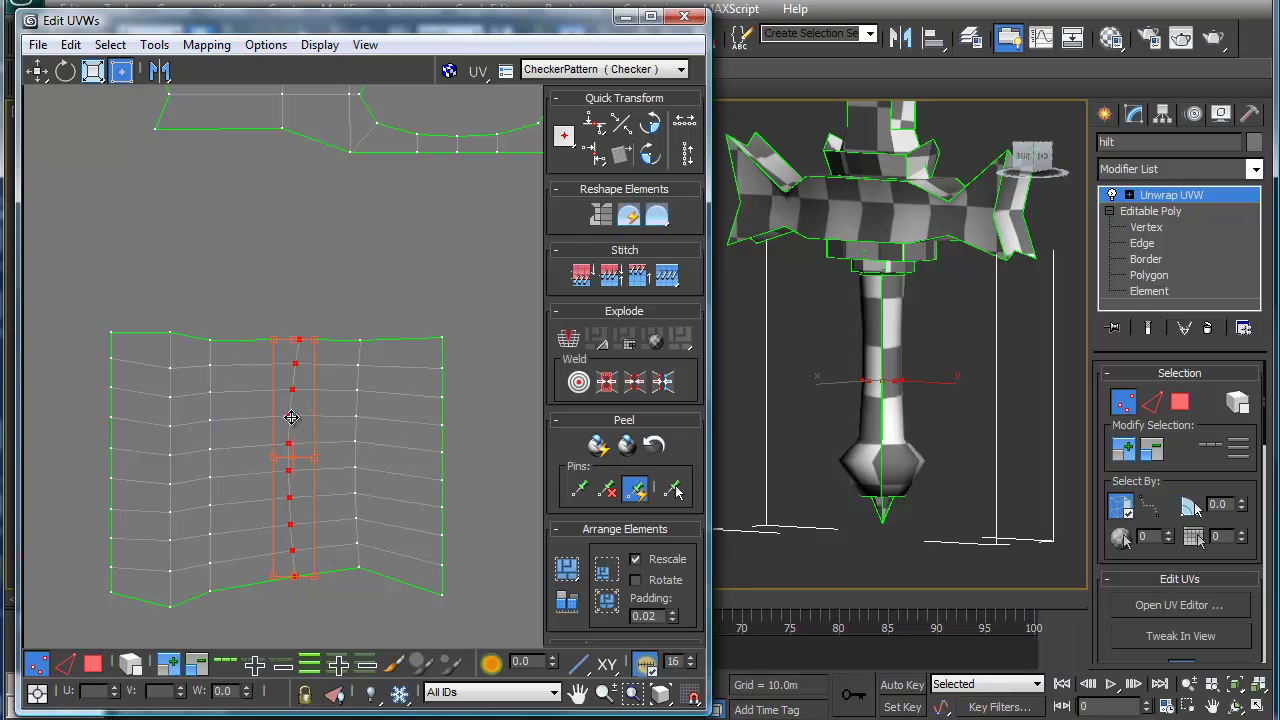
pyautogui.click(597, 155)
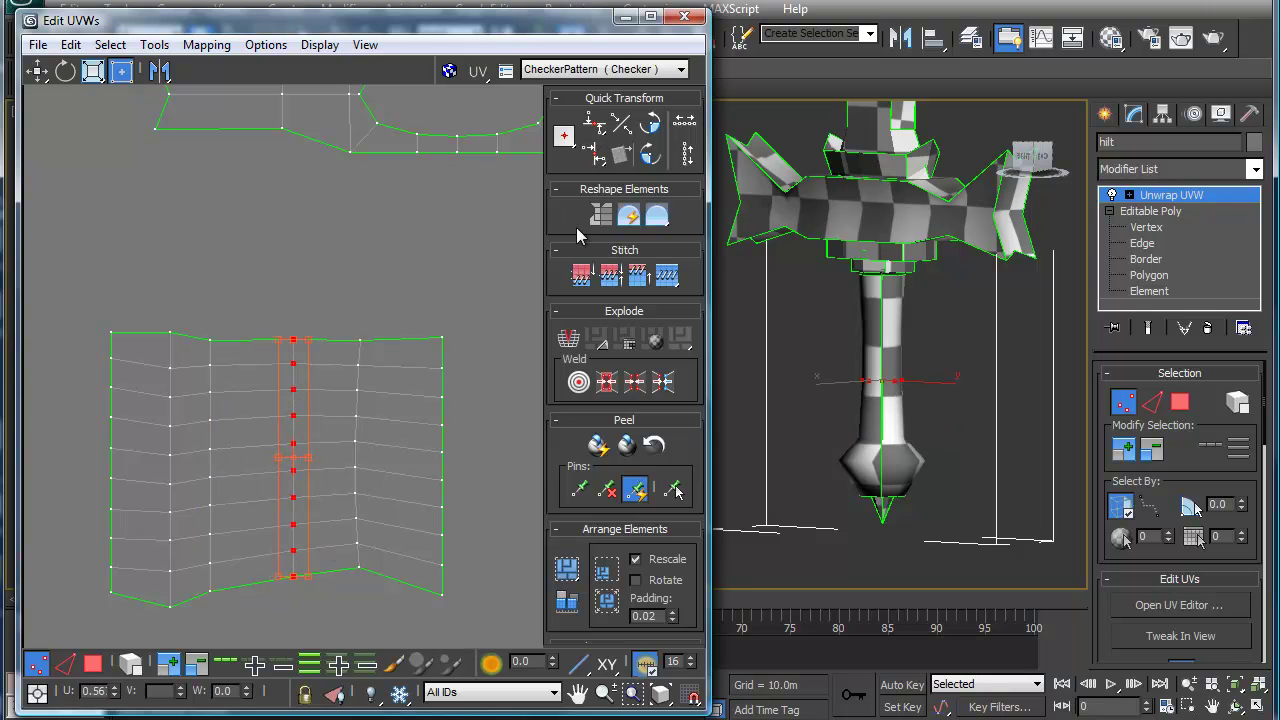
pyautogui.moveTo(366, 581); pyautogui.dragTo(379, 598)
pyautogui.click(597, 155)
pyautogui.click(357, 413)
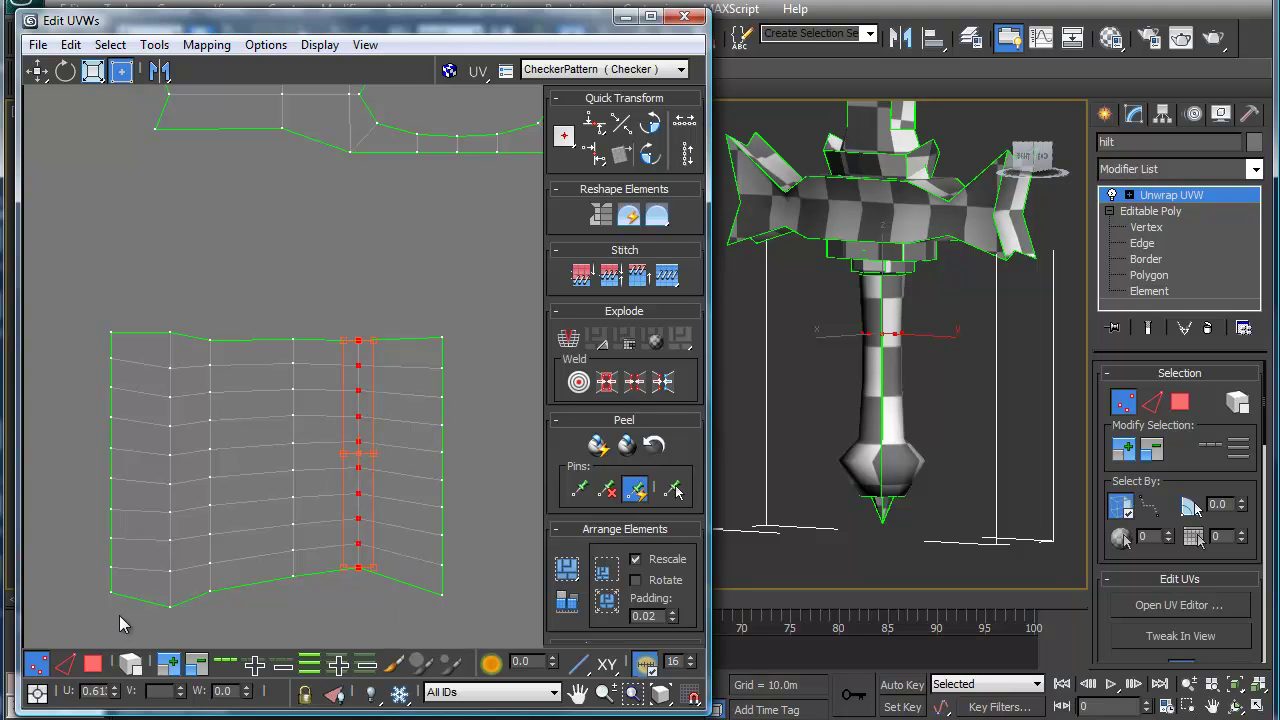
# Step: Select the four vertex columns from the grip to the crossguard end and move them up slightly, level with the pommel end
pyautogui.click(381, 578)
pyautogui.moveTo(297, 605); pyautogui.dragTo(200, 632)
pyautogui.moveTo(490, 320); pyautogui.dragTo(200, 632)
pyautogui.moveTo(298, 388); pyautogui.dragTo(294, 379)
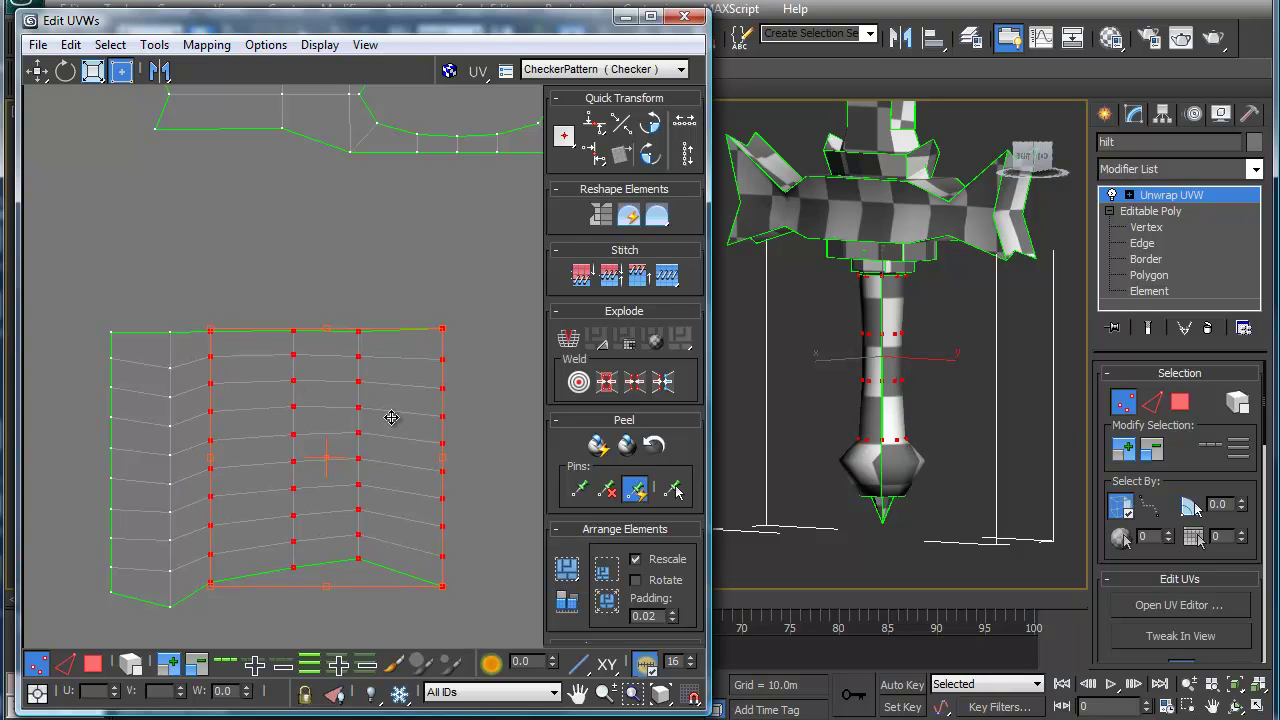
pyautogui.click(271, 612)
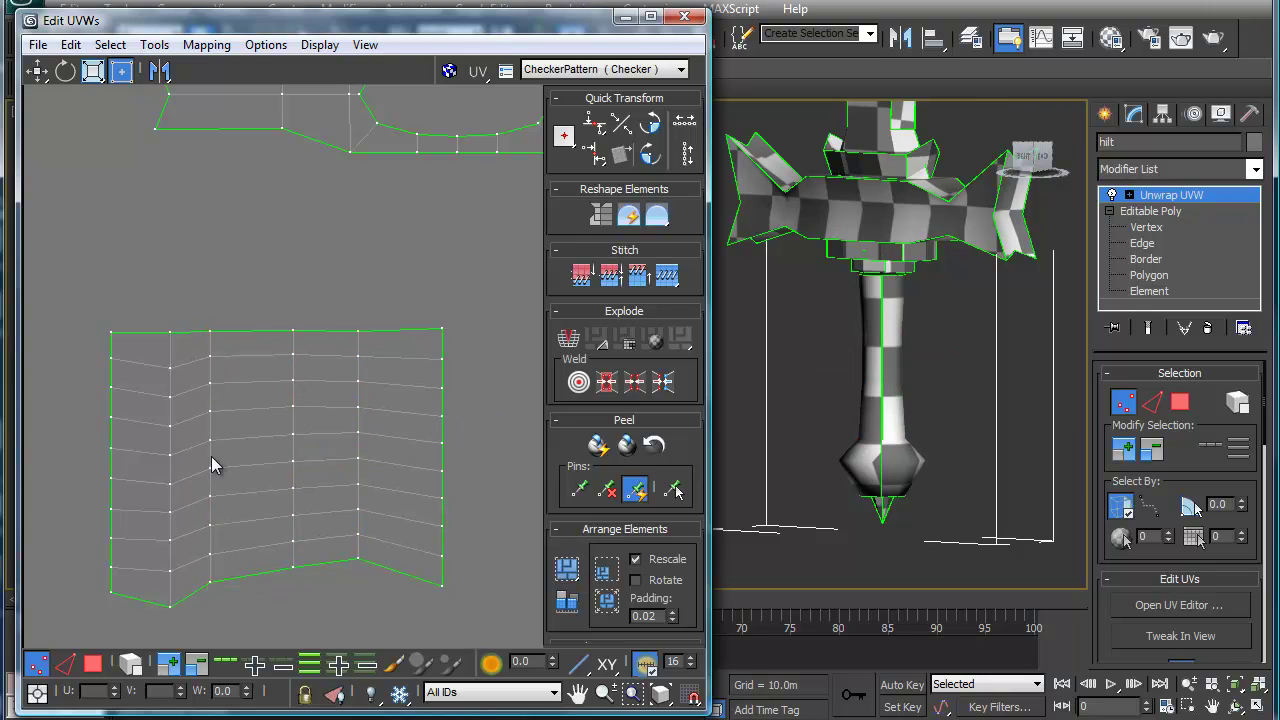
# Step: Adjust the lower ends of the grip, pommel and crossguard-end vertex columns to make the shell's lower edge roughly level
pyautogui.moveTo(383, 572); pyautogui.dragTo(357, 598)
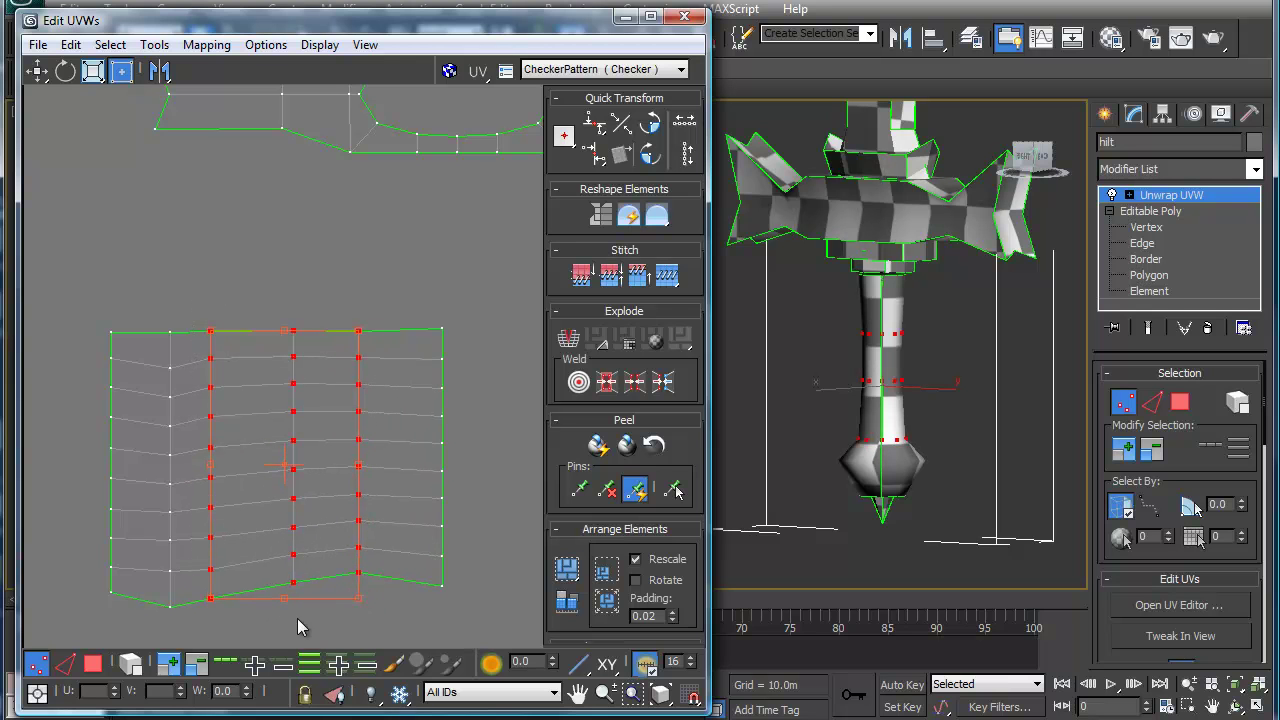
pyautogui.moveTo(176, 618); pyautogui.dragTo(145, 289)
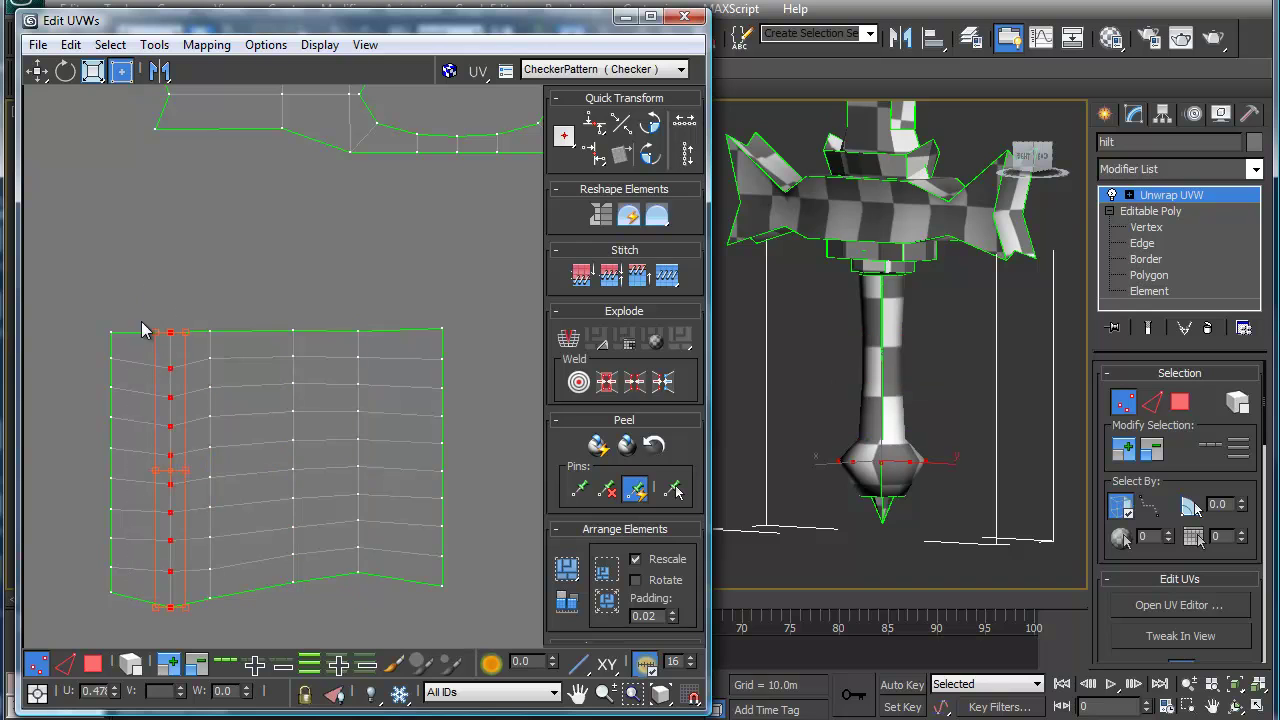
pyautogui.moveTo(187, 606); pyautogui.dragTo(189, 591)
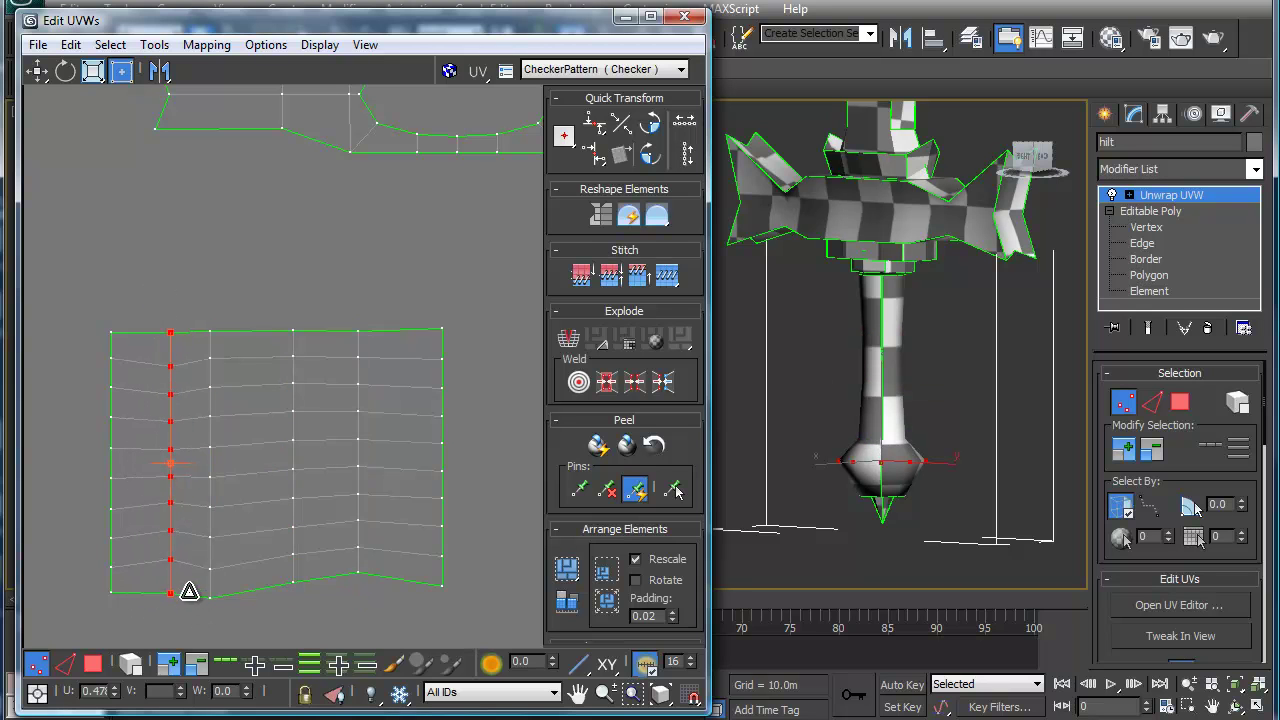
pyautogui.moveTo(278, 353); pyautogui.dragTo(278, 353)
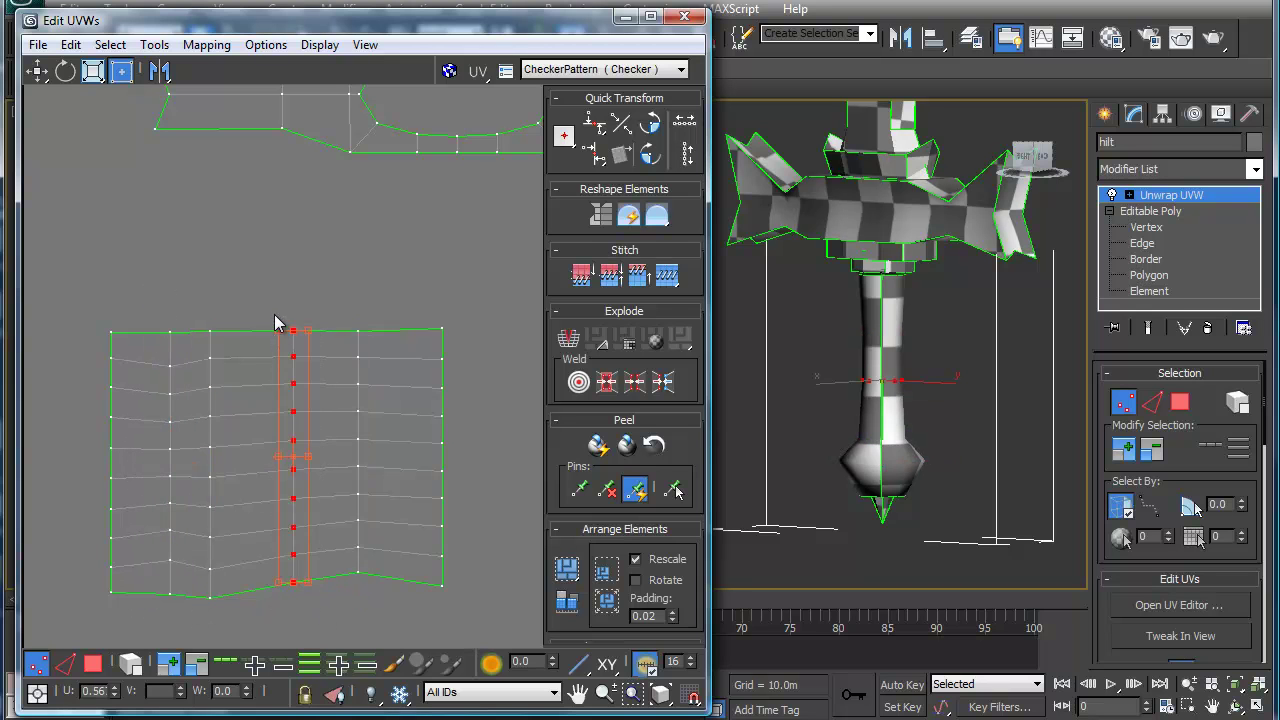
pyautogui.moveTo(310, 580); pyautogui.dragTo(312, 598)
pyautogui.moveTo(363, 439); pyautogui.dragTo(374, 588)
pyautogui.moveTo(463, 468); pyautogui.dragTo(458, 586)
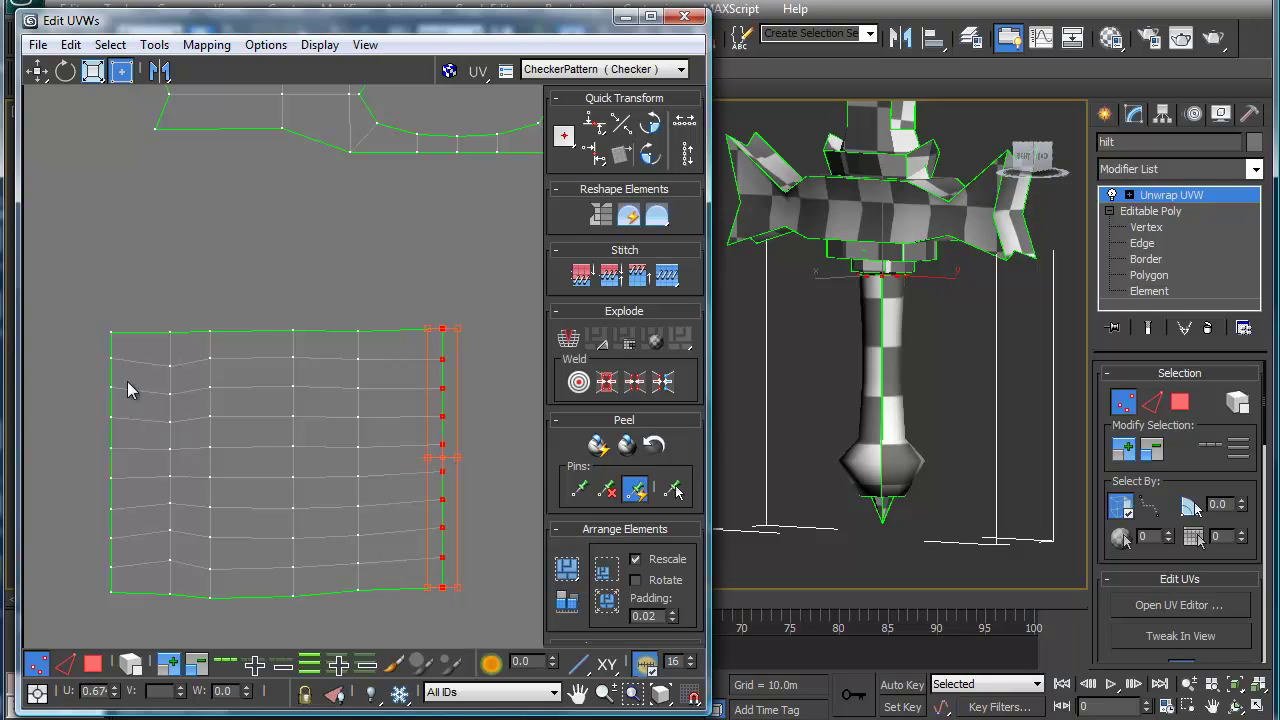
# Step: Stretch the interior vertices of the pommel's widest column vertically to line them up with the neighbouring rows
pyautogui.moveTo(144, 351); pyautogui.dragTo(194, 580)
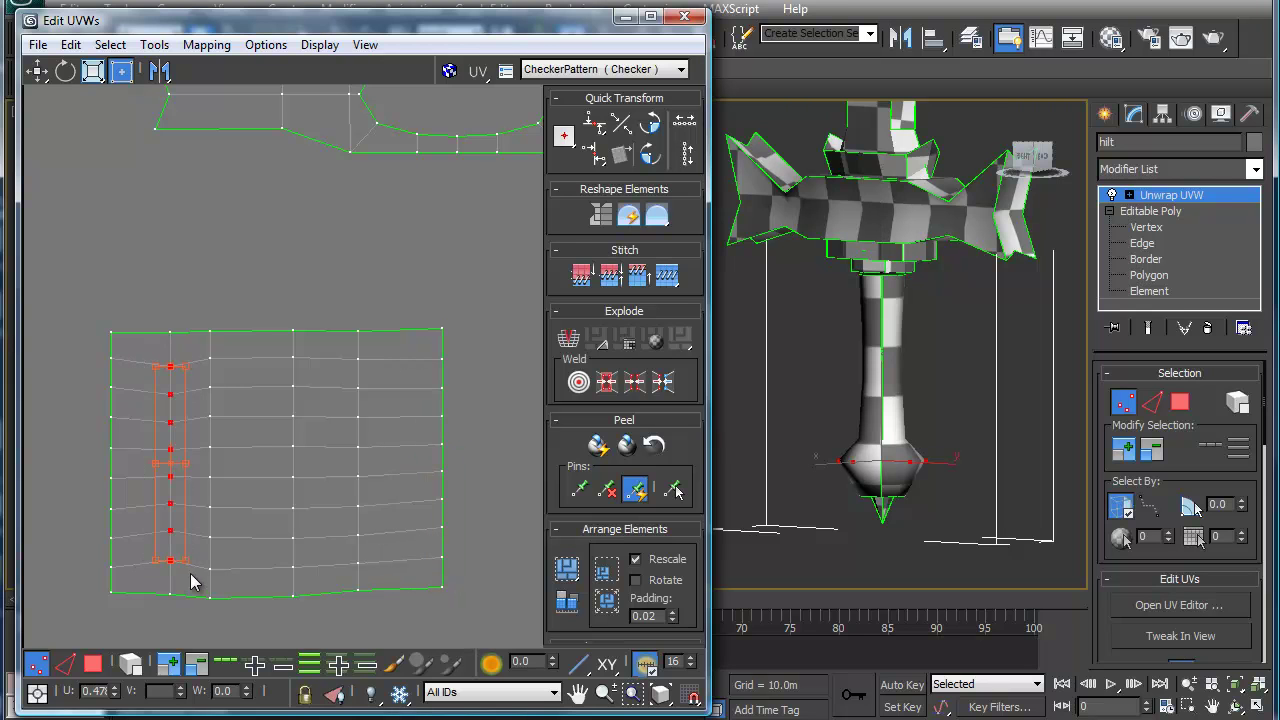
pyautogui.click(145, 350)
pyautogui.moveTo(187, 593); pyautogui.dragTo(187, 593)
pyautogui.click(212, 275)
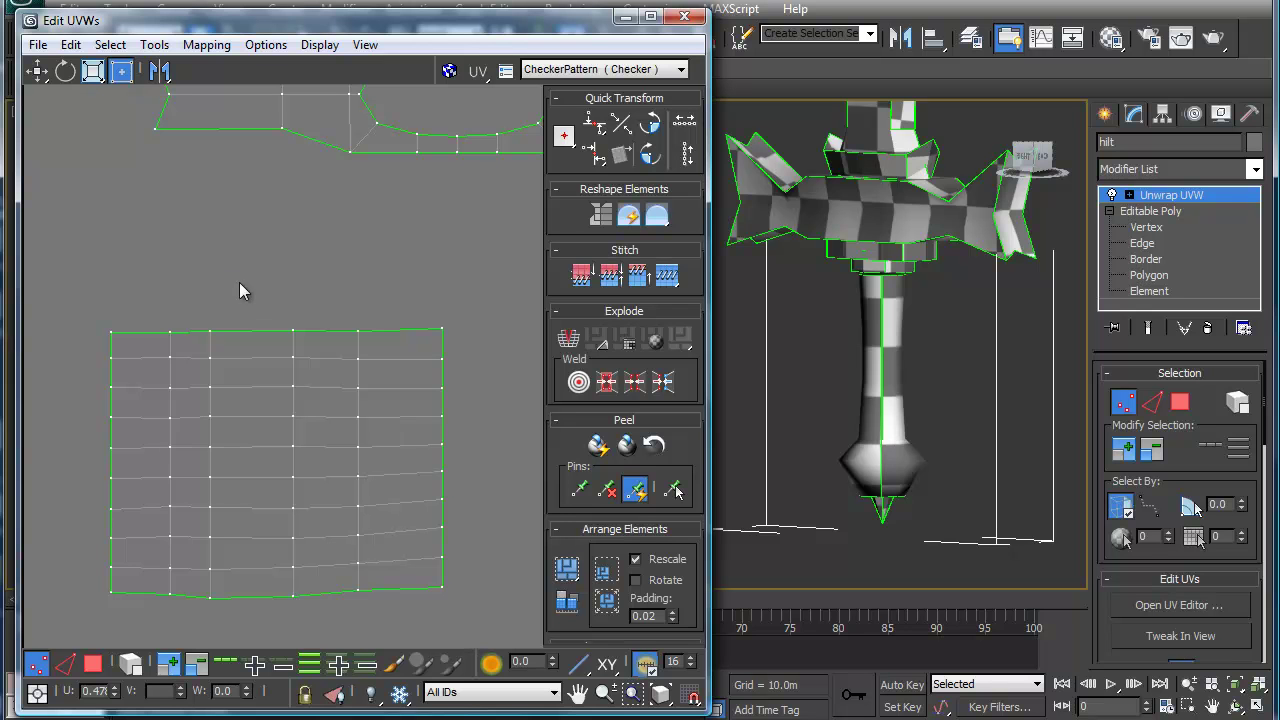
# Step: Align the handle shell's upper and lower boundary vertex rows into straight horizontal lines
pyautogui.keyDown('alt'); pyautogui.moveTo(854, 368); pyautogui.dragTo(957, 370, button='middle'); pyautogui.keyUp('alt')
pyautogui.keyDown('alt'); pyautogui.moveTo(860, 374); pyautogui.dragTo(905, 375, button='middle'); pyautogui.keyUp('alt')
pyautogui.moveTo(371, 343); pyautogui.dragTo(457, 354)
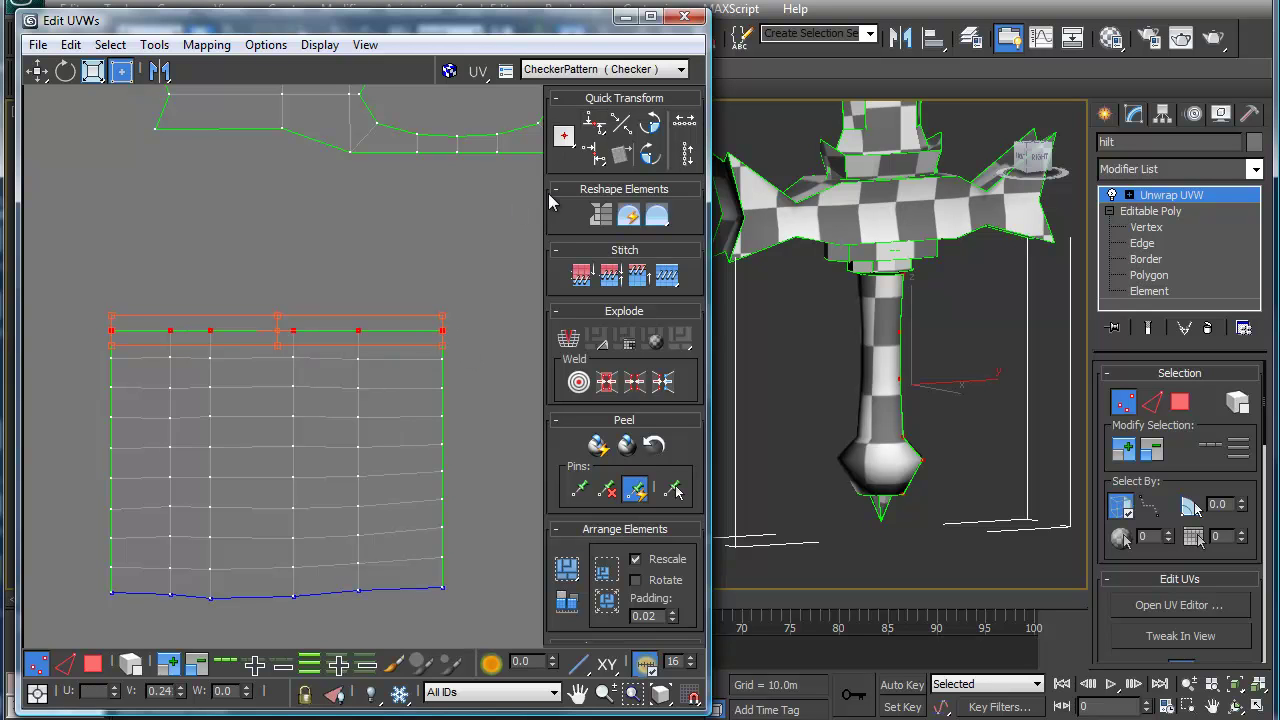
pyautogui.moveTo(86, 583); pyautogui.dragTo(458, 619)
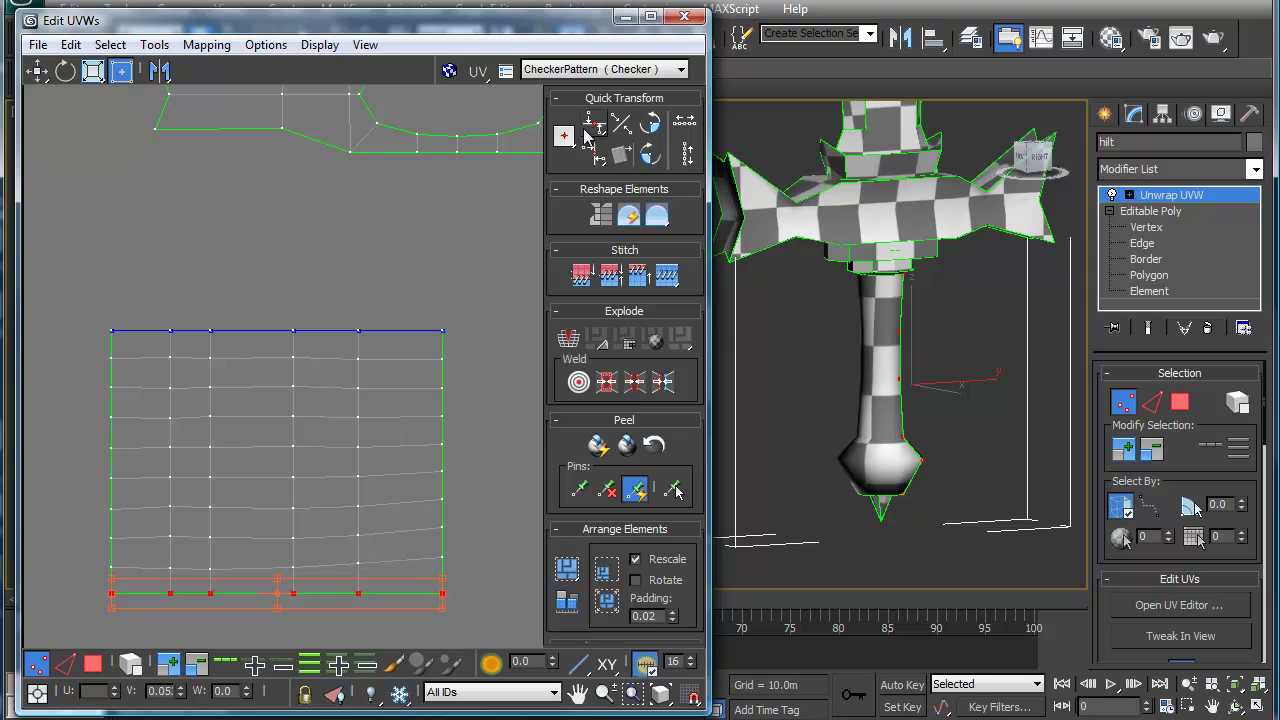
# Step: Select the whole squared handle shell and try relaxing it with its boundary free
pyautogui.moveTo(82, 308); pyautogui.dragTo(471, 636)
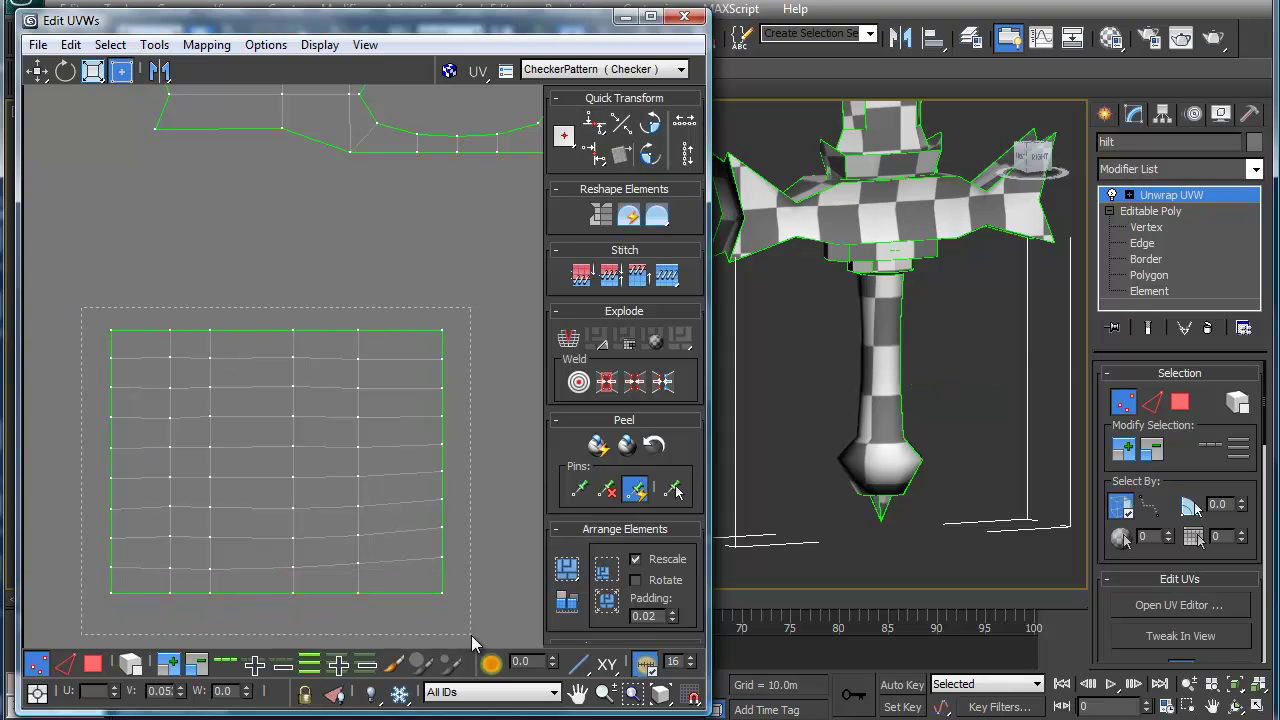
pyautogui.rightClick(236, 385)
pyautogui.click(188, 500)
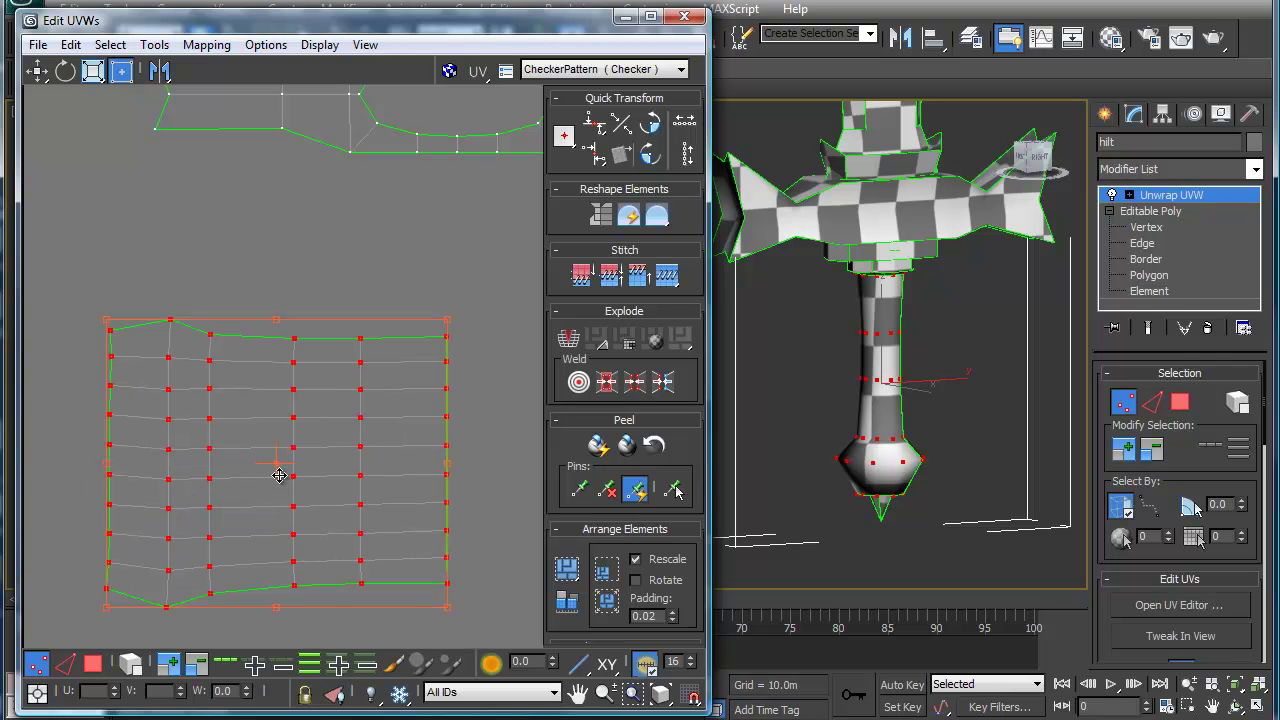
# Step: Relax the whole handle shell by edge angles with 100 iterations and amount 0.1, keeping boundary points fixed
pyautogui.rightClick(172, 418)
pyautogui.click(30, 535)
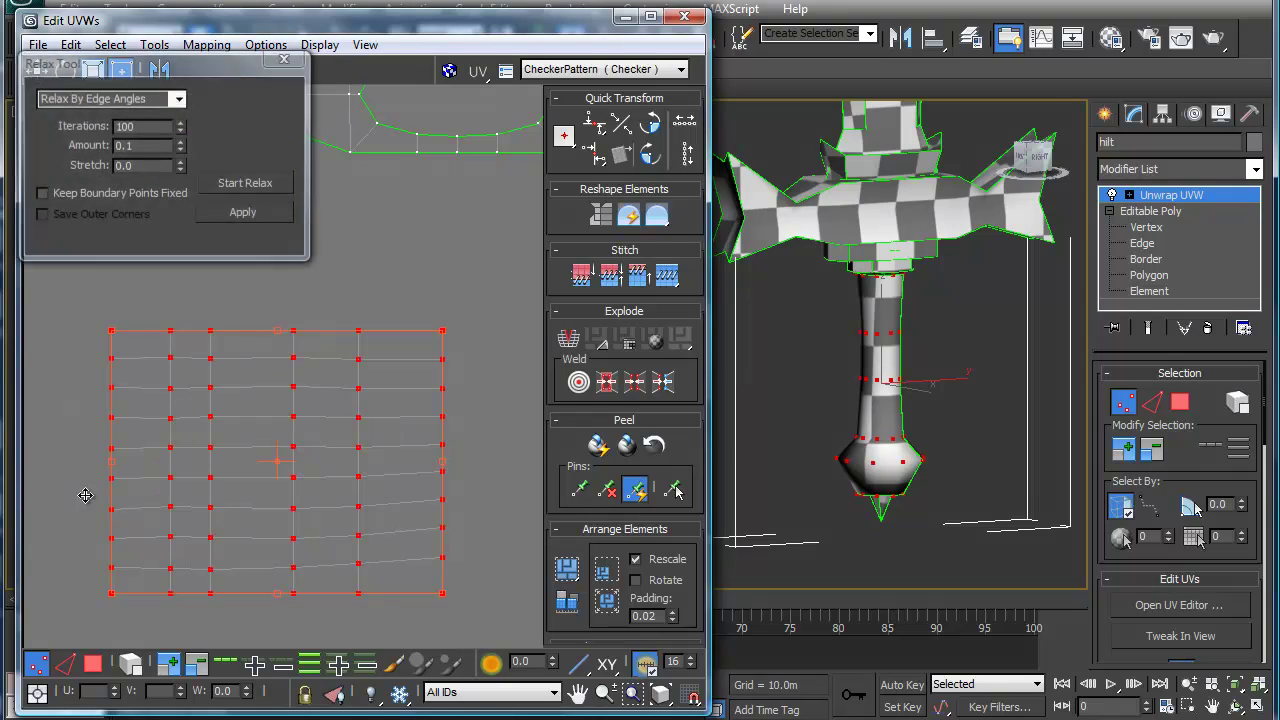
pyautogui.click(179, 100)
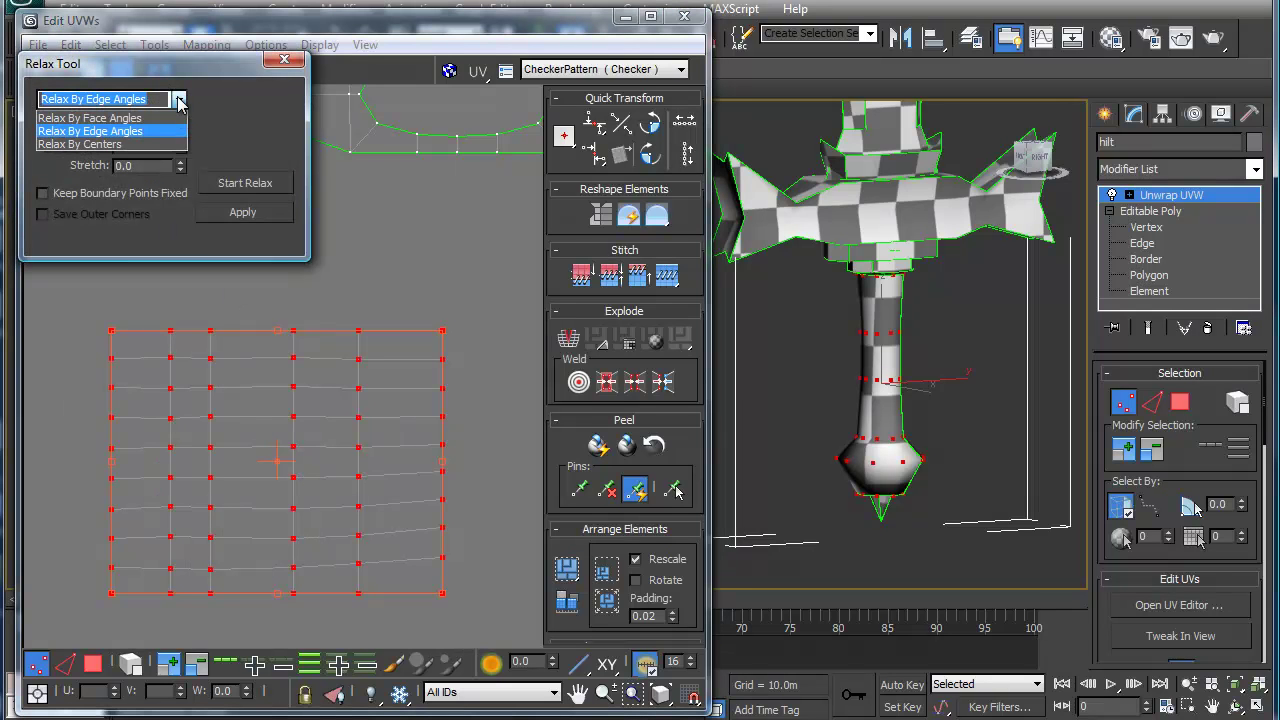
pyautogui.click(179, 100)
pyautogui.click(42, 193)
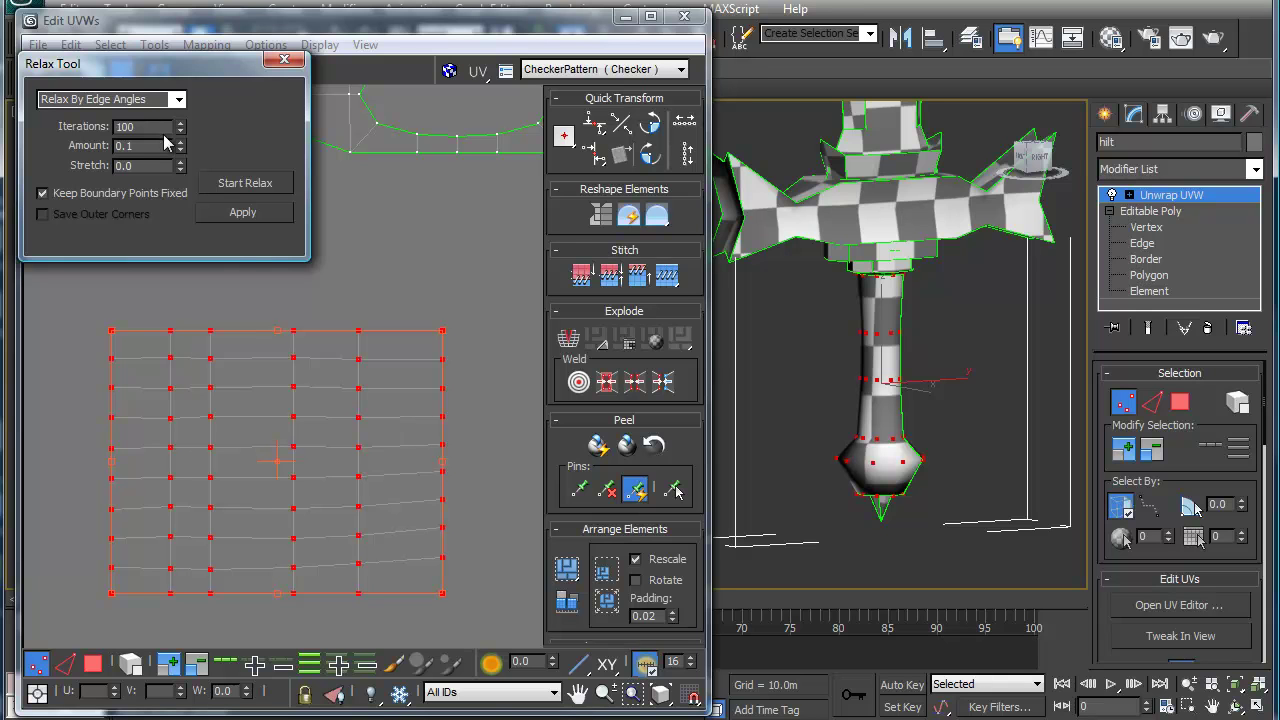
pyautogui.click(225, 185)
pyautogui.click(228, 188)
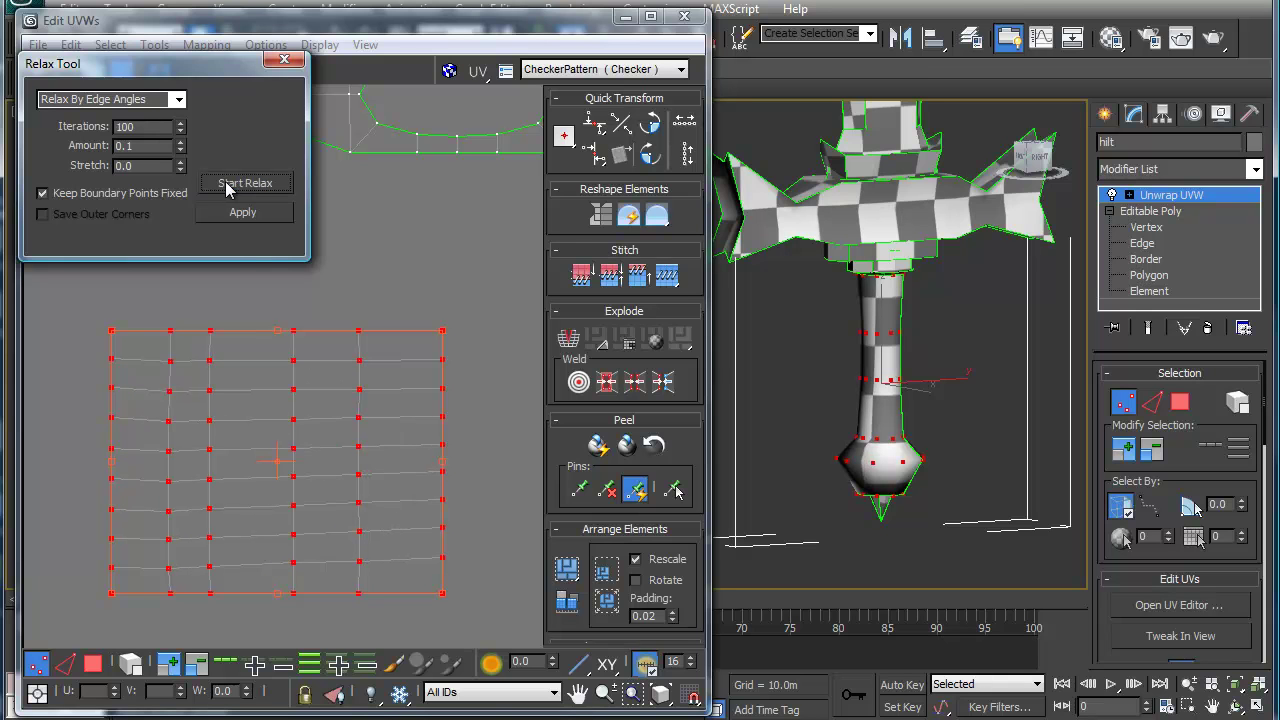
# Step: Relax the whole handle shell by face angles with its boundary points fixed, and close the relax settings
pyautogui.click(227, 188)
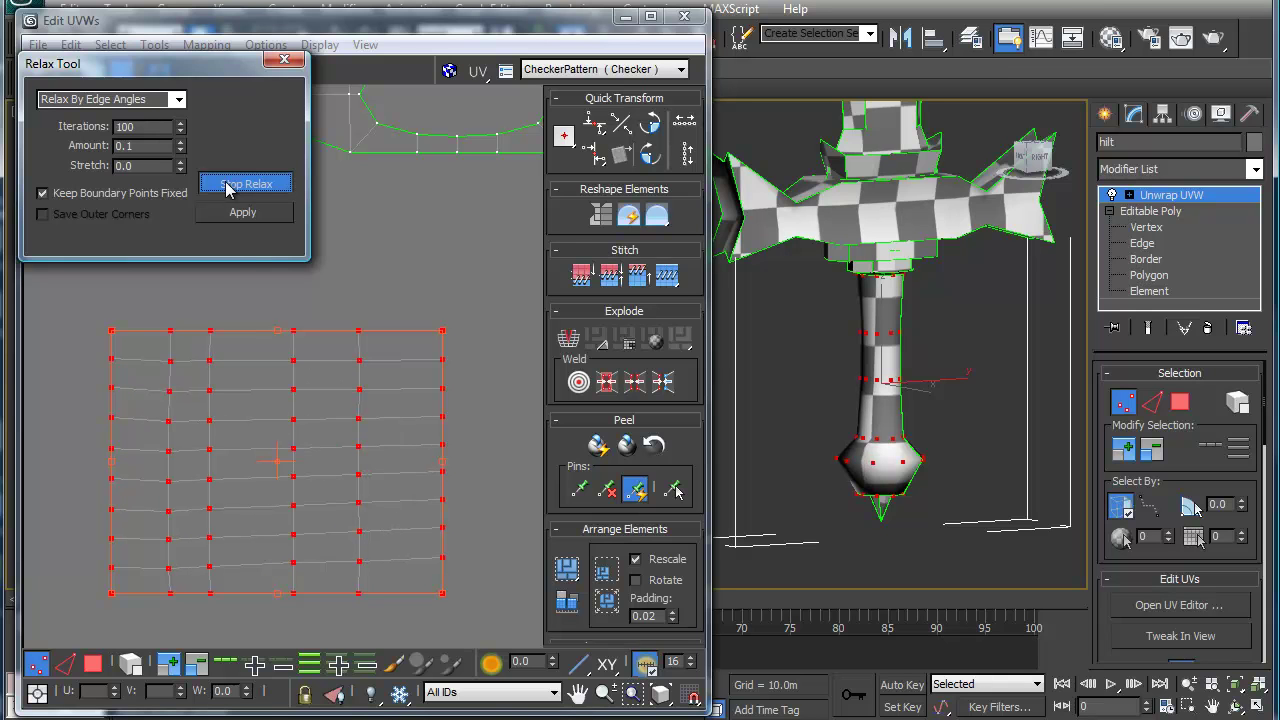
pyautogui.click(178, 99)
pyautogui.click(167, 120)
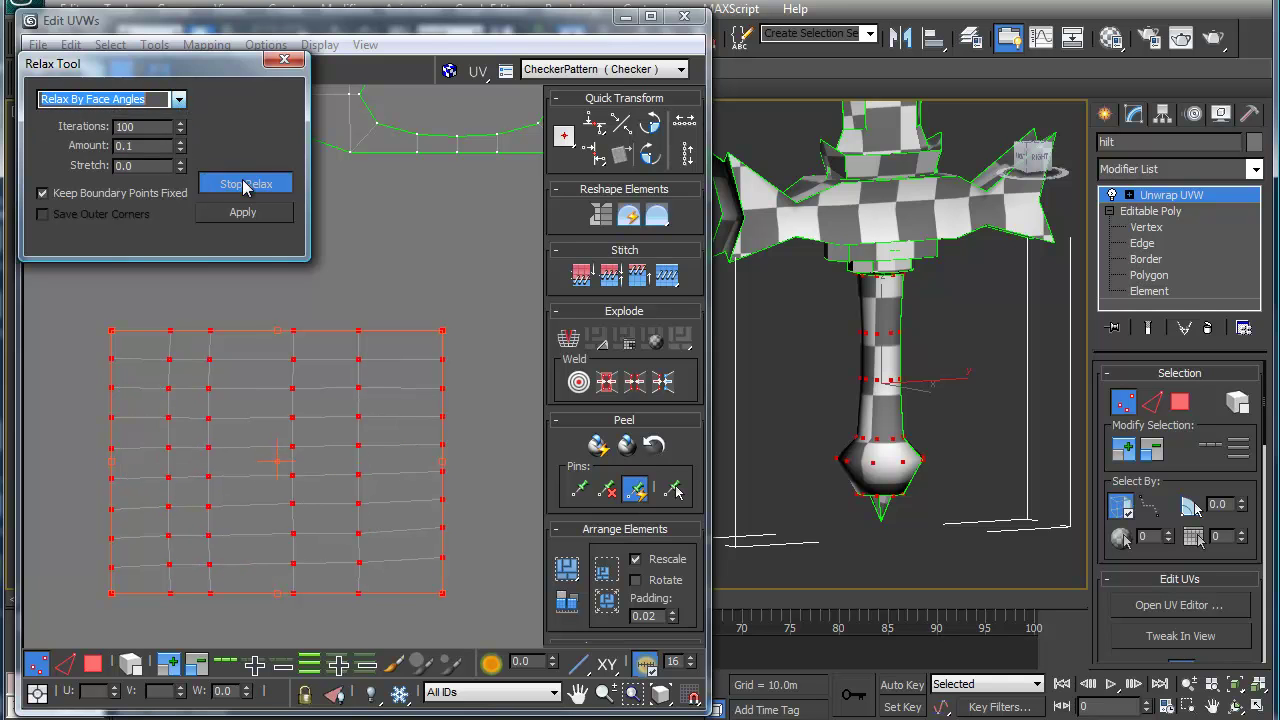
pyautogui.click(244, 184)
pyautogui.click(284, 59)
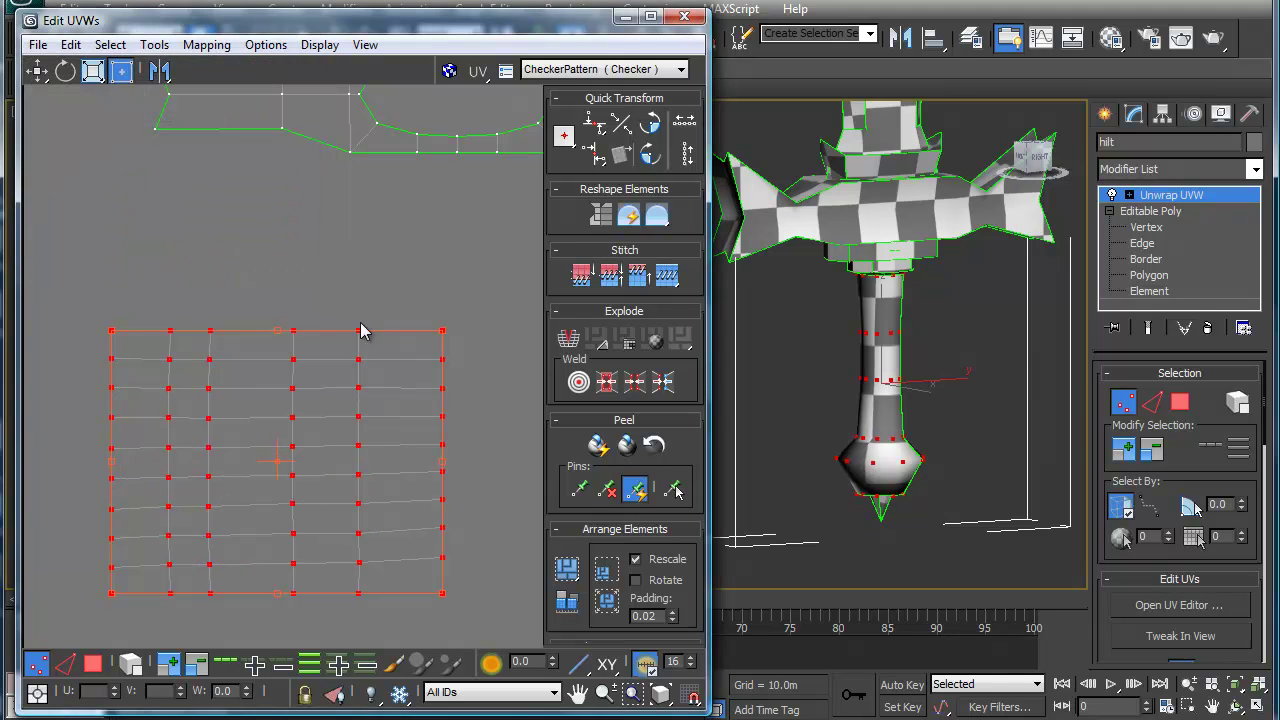
pyautogui.click(341, 307)
# Step: Move the whole handle shell out of the UV tile, to the free space beside the guard and blade shells
pyautogui.scroll(-5, 381, 437)
pyautogui.scroll(-3, 345, 420)
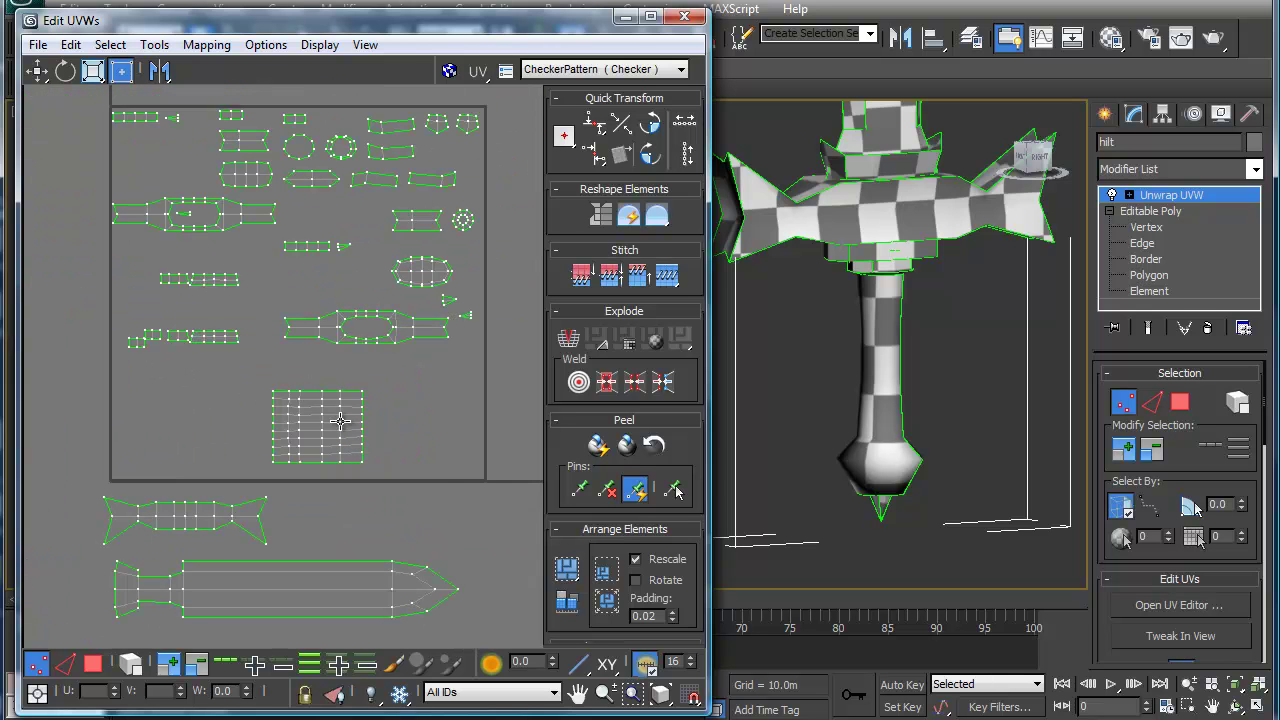
pyautogui.click(323, 401)
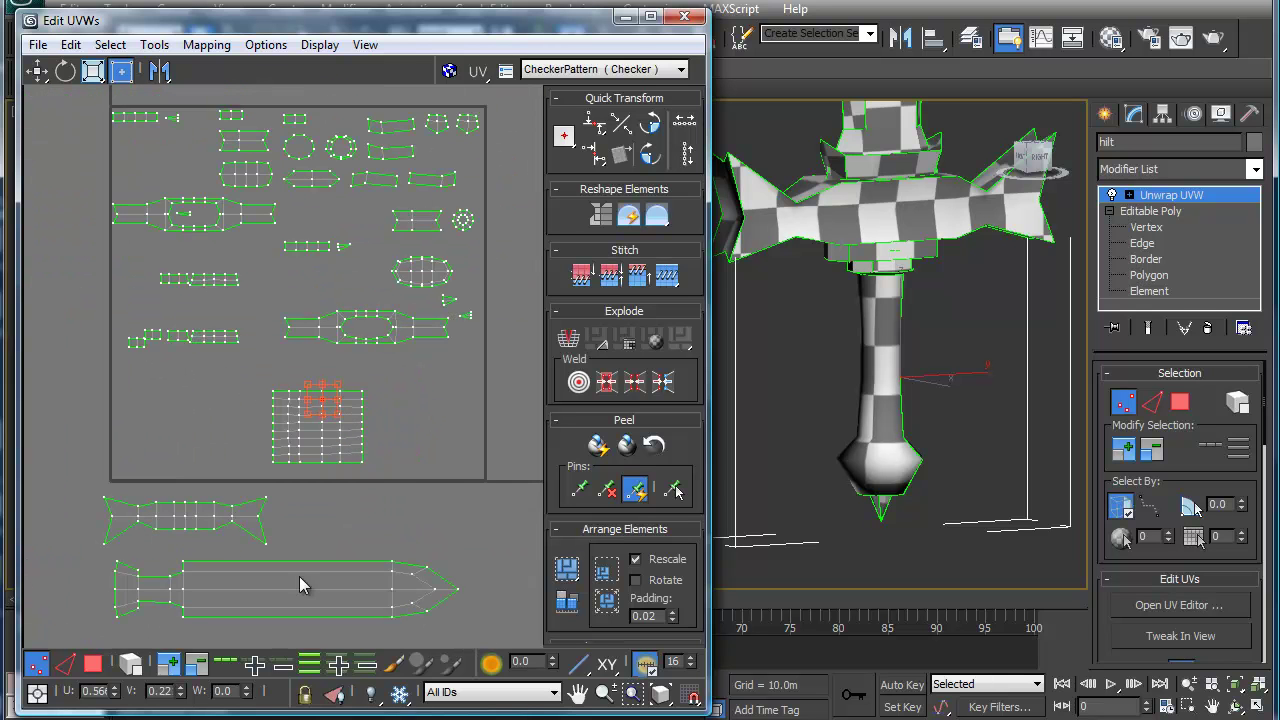
pyautogui.click(130, 663)
pyautogui.click(323, 445)
pyautogui.moveTo(323, 445); pyautogui.dragTo(480, 538)
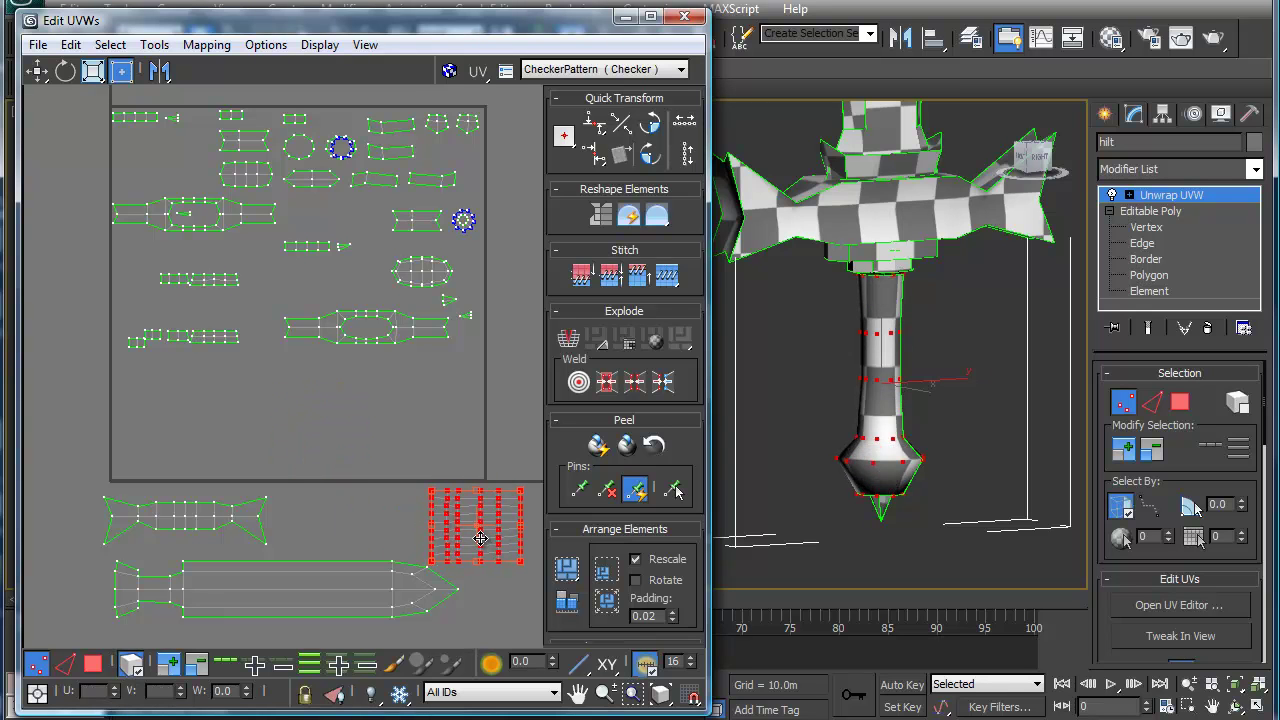
pyautogui.click(337, 352)
# Step: Move the small ring shell from the base of the pommel out of the UV tile
pyautogui.moveTo(337, 352); pyautogui.dragTo(241, 348, button='middle')
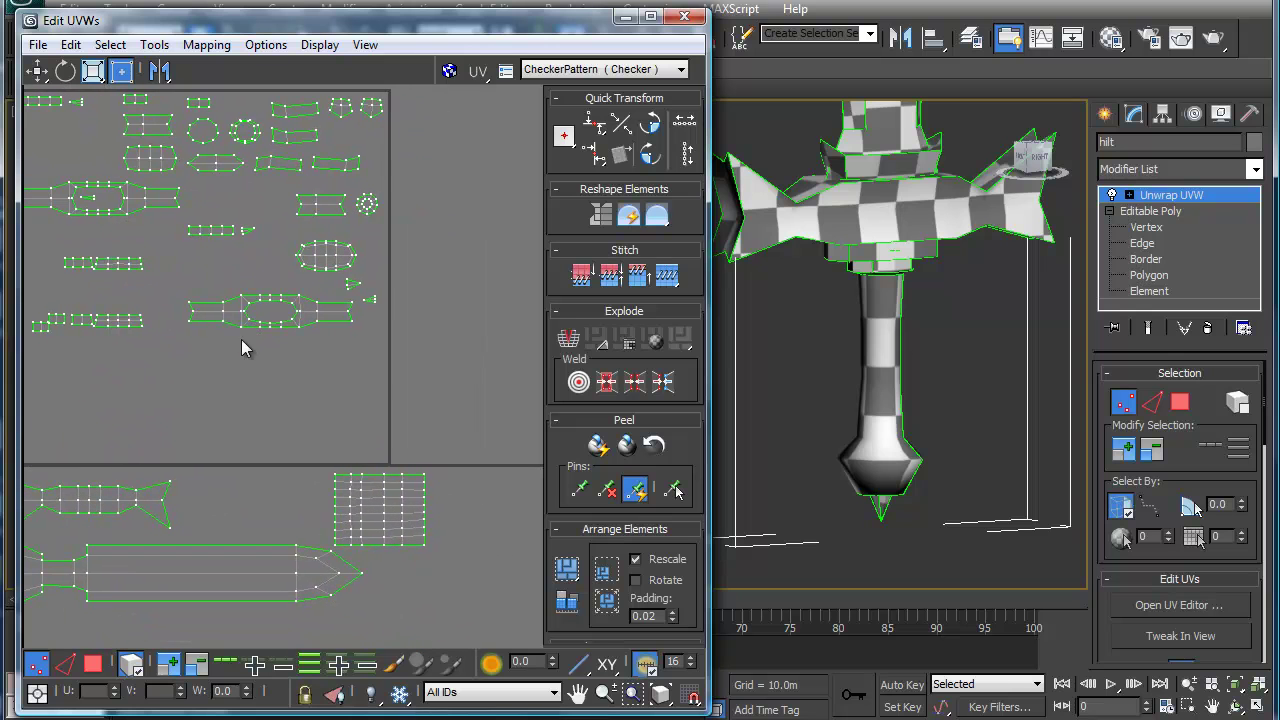
pyautogui.scroll(3, 419, 180)
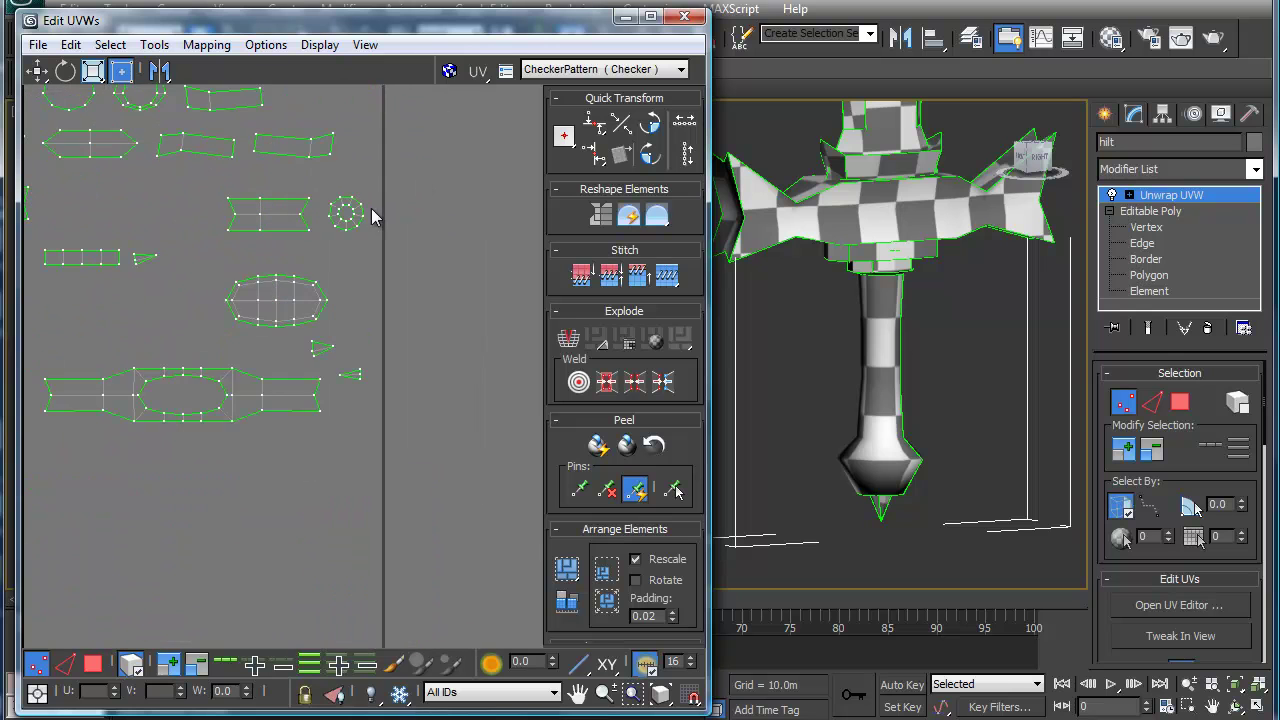
pyautogui.moveTo(367, 187); pyautogui.dragTo(326, 251)
pyautogui.keyDown('alt'); pyautogui.moveTo(822, 505); pyautogui.dragTo(858, 438, button='middle'); pyautogui.keyUp('alt')
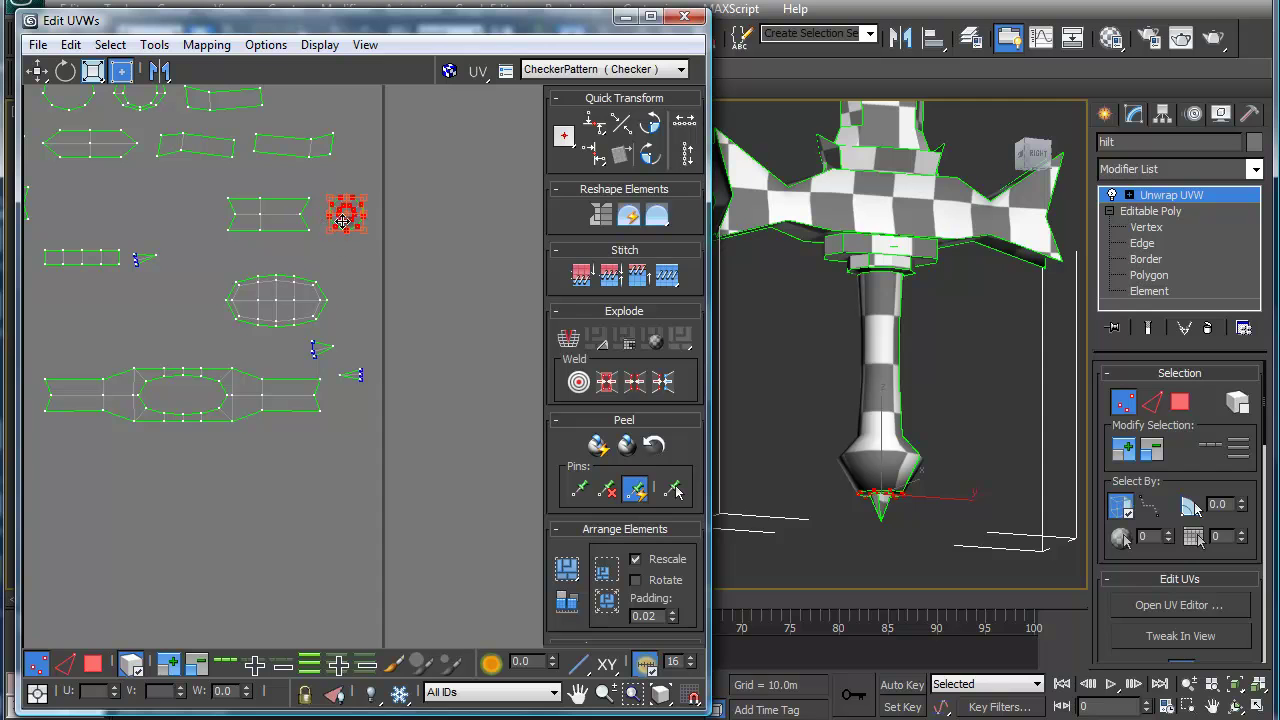
pyautogui.moveTo(350, 226); pyautogui.dragTo(448, 558)
# Step: Switch to edge selection and try stitching the small triangular spike shell to its neighbouring shell
pyautogui.scroll(5, 314, 365)
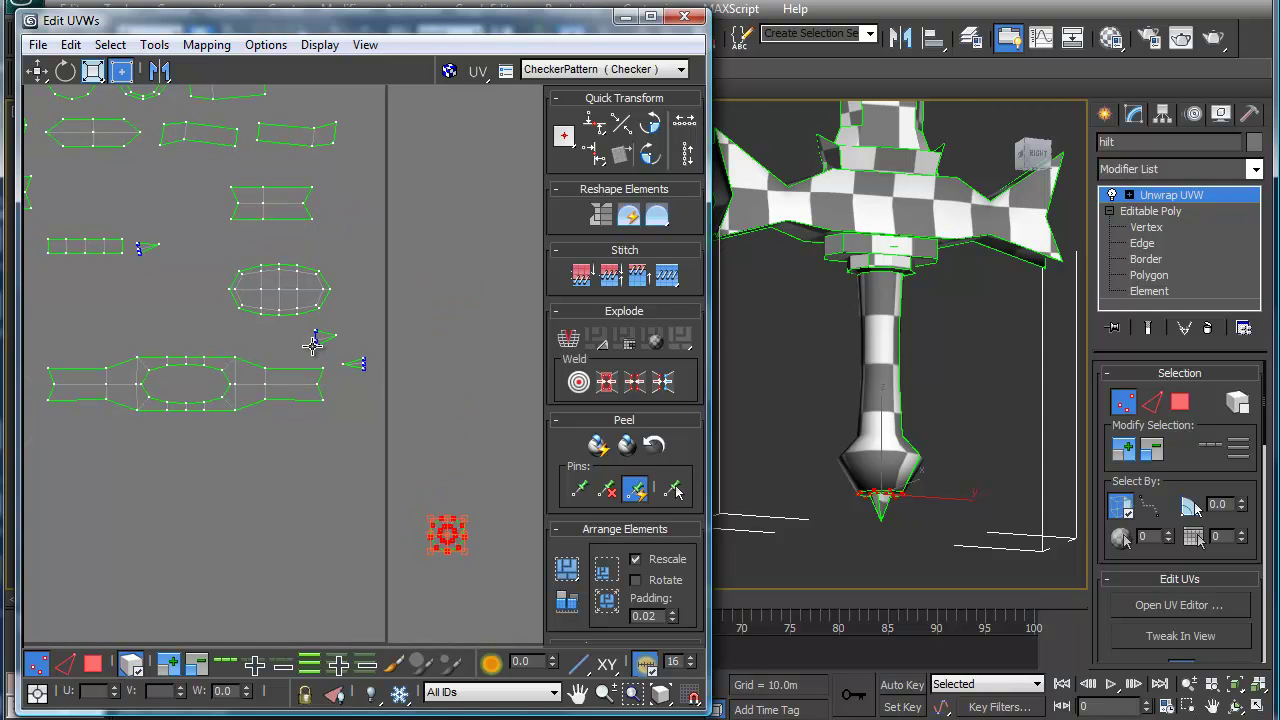
pyautogui.press('2')
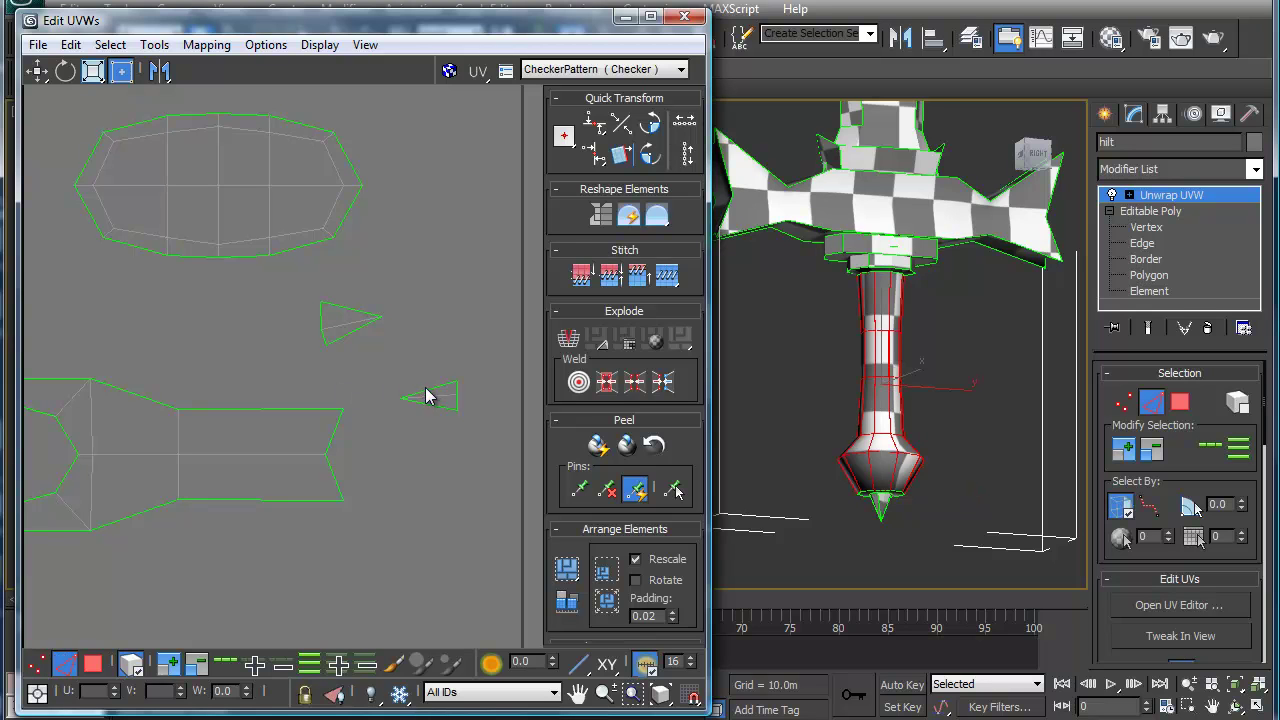
pyautogui.click(431, 389)
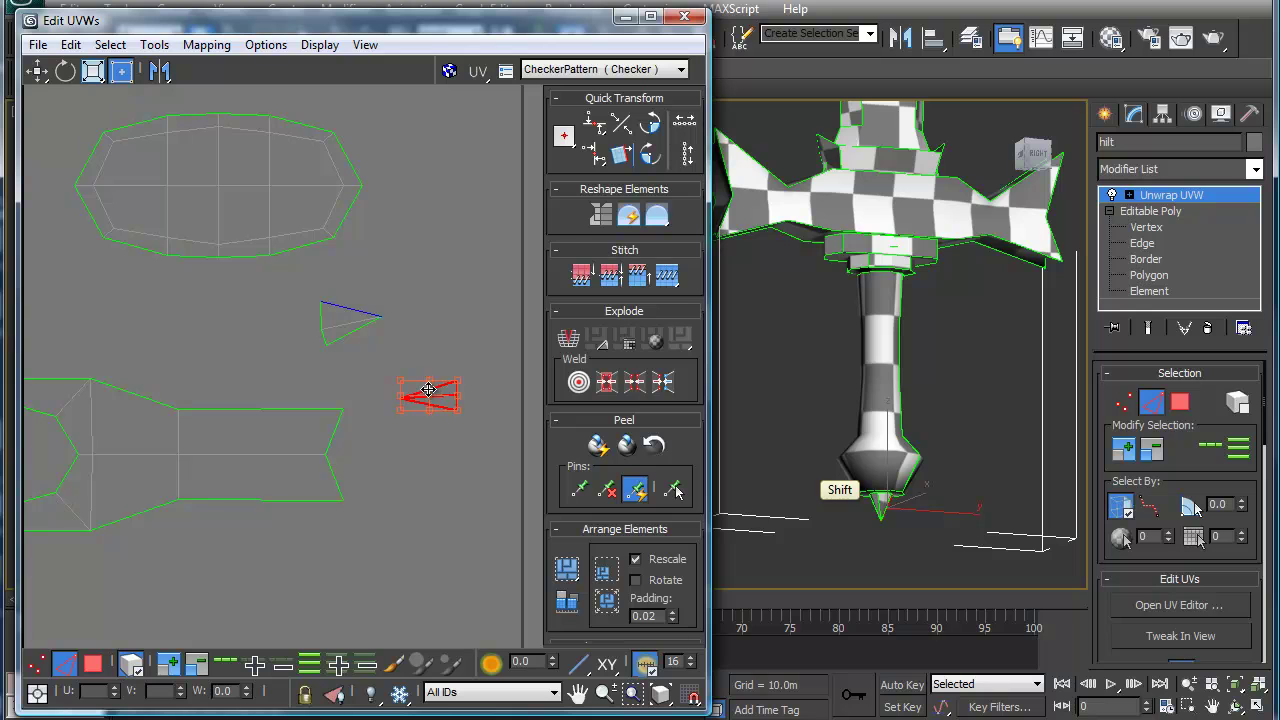
pyautogui.hotkey('ctrl', 'z')
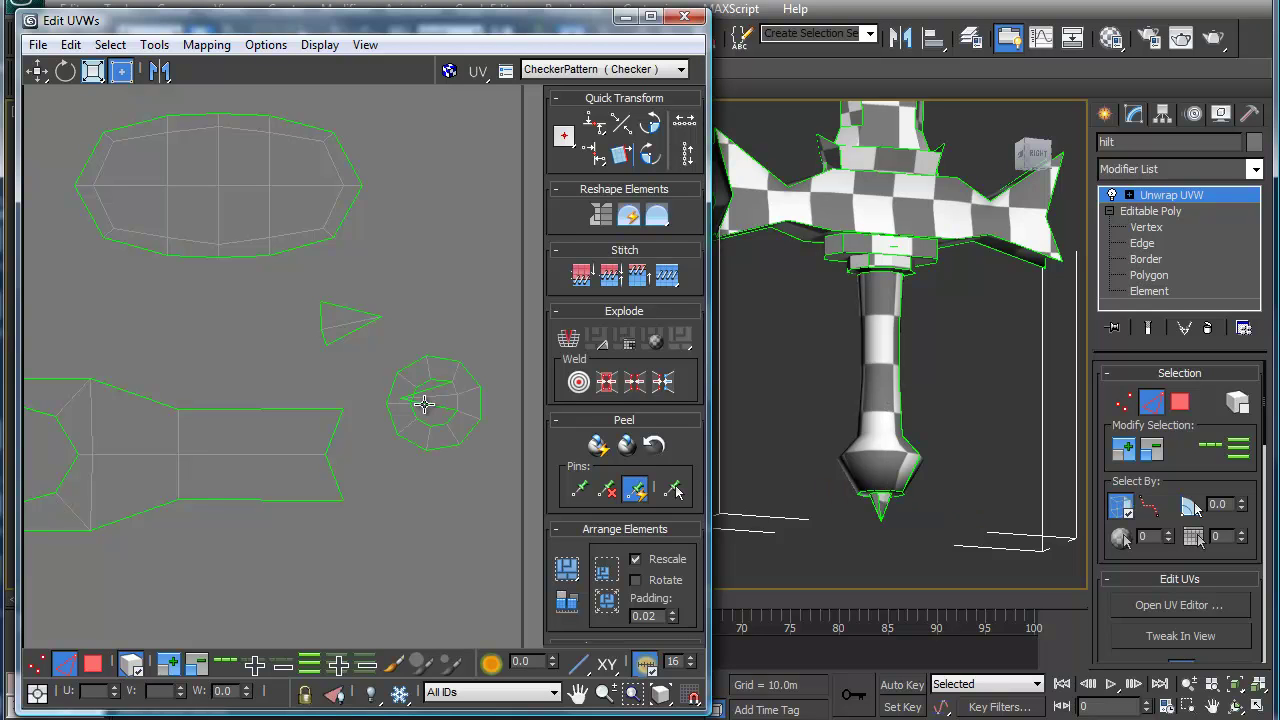
pyautogui.hotkey('ctrl', 'z')
# Step: Stitch the triangular pommel-spike shells along their shared edges into one fan-shaped shell
pyautogui.click(436, 432)
pyautogui.click(428, 390)
pyautogui.press('s')
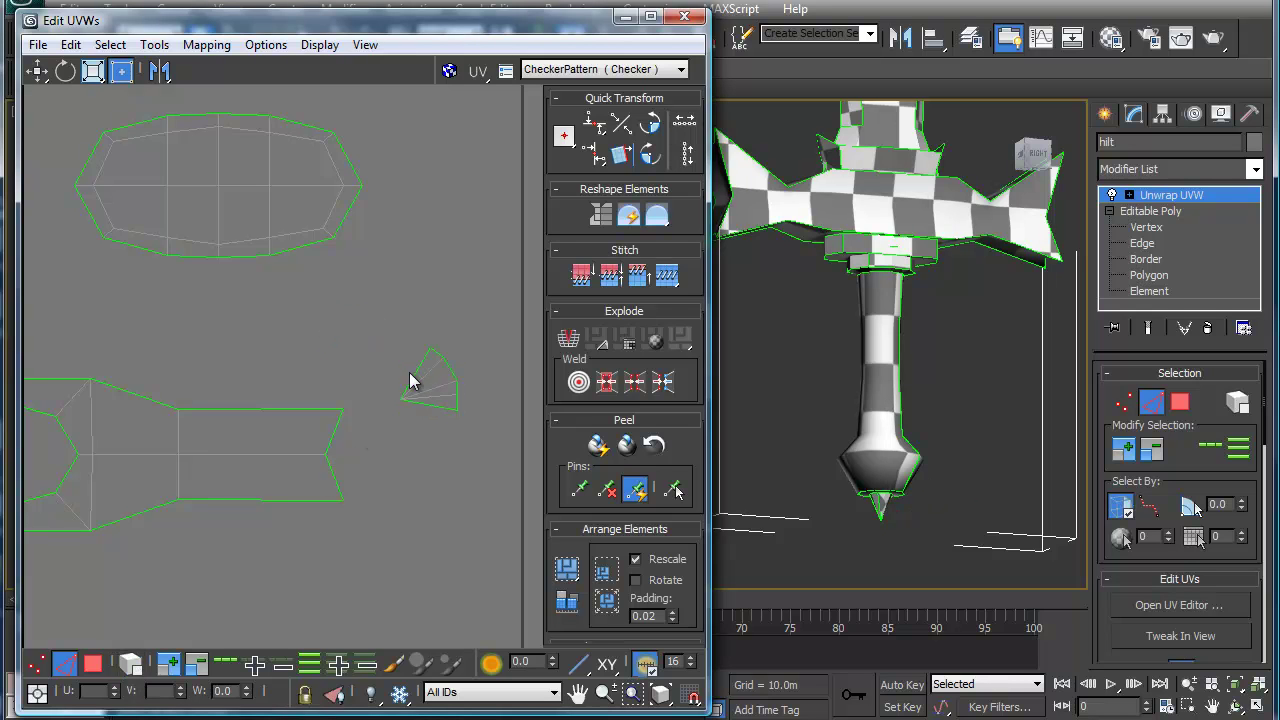
pyautogui.click(416, 371)
pyautogui.press('s')
pyautogui.click(401, 364)
pyautogui.press('s')
pyautogui.moveTo(394, 398); pyautogui.dragTo(393, 398, button='middle')
pyautogui.hotkey('ctrl', 'z')
# Step: Relax the fan-shaped spike shell by edge angles with 100 iterations and amount 0.1, leaving its boundary free
pyautogui.rightClick(400, 376)
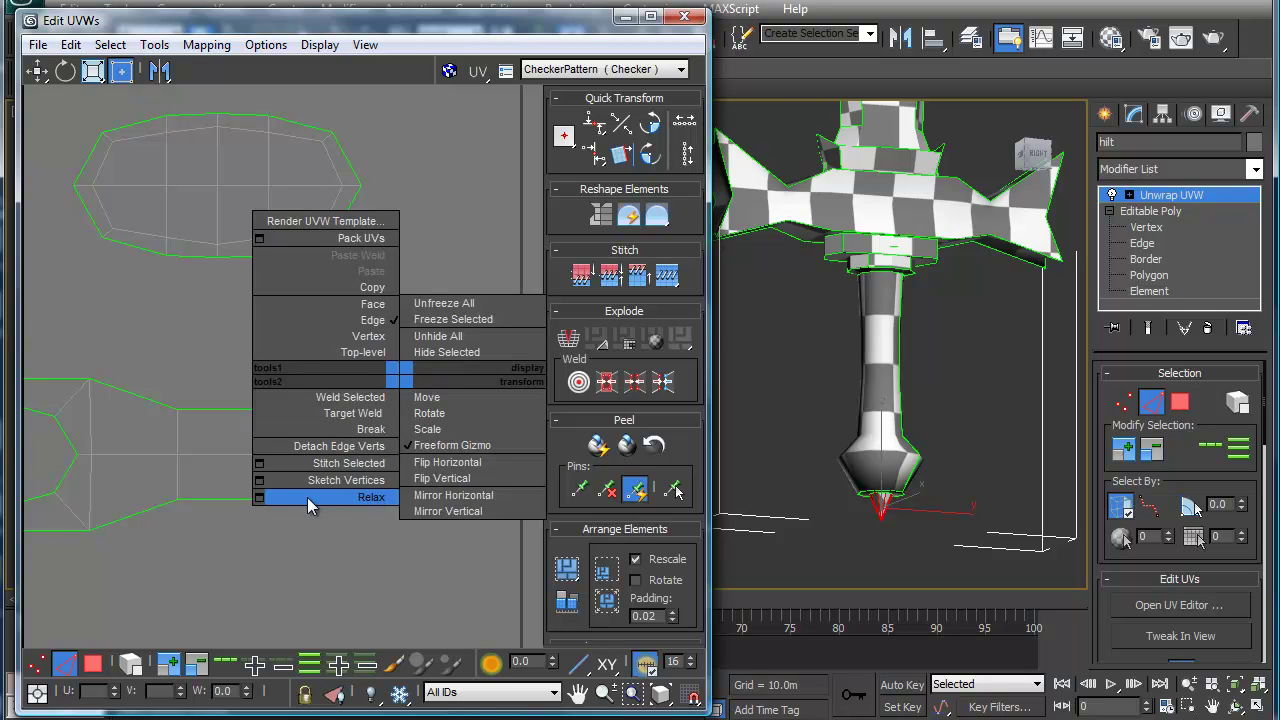
pyautogui.click(258, 497)
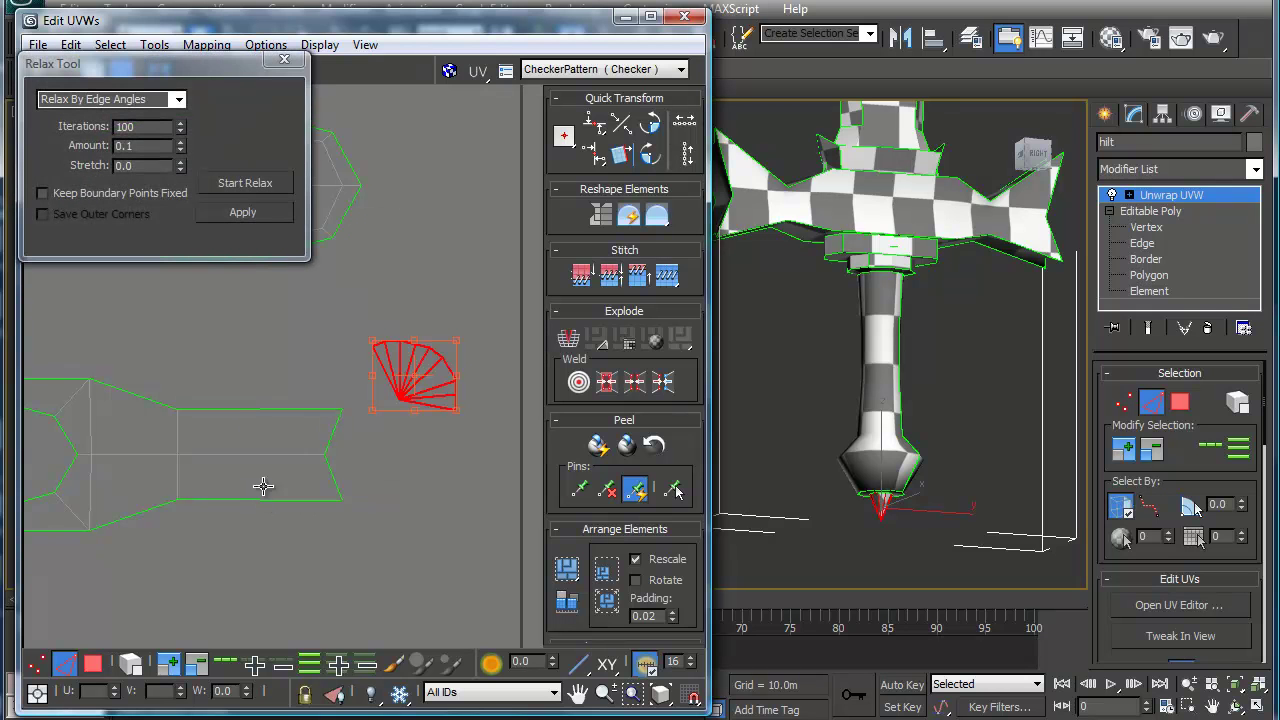
pyautogui.moveTo(156, 70); pyautogui.dragTo(874, 532)
pyautogui.click(963, 645)
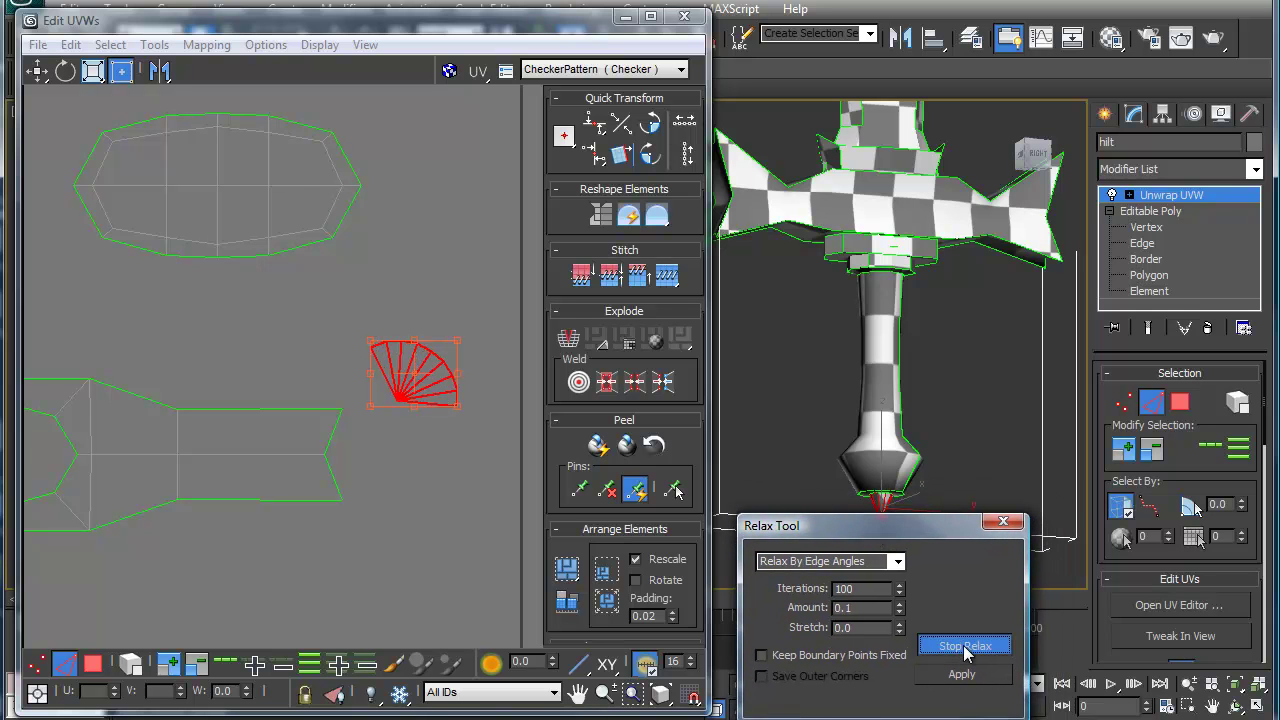
pyautogui.click(400, 455)
# Step: Move the fan-shaped spike shell out of the UV tile, above the ring shell
pyautogui.scroll(-3, 403, 442)
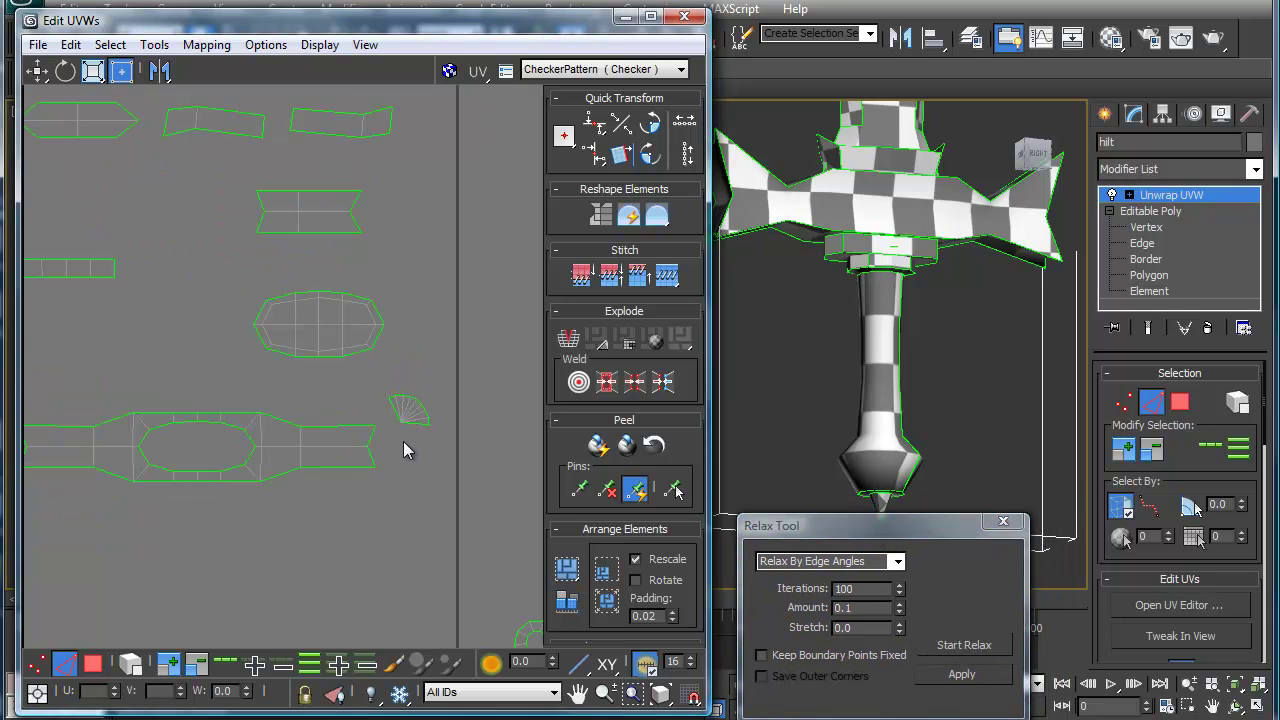
pyautogui.moveTo(446, 436); pyautogui.dragTo(517, 423)
pyautogui.click(411, 450)
pyautogui.scroll(-2, 393, 355)
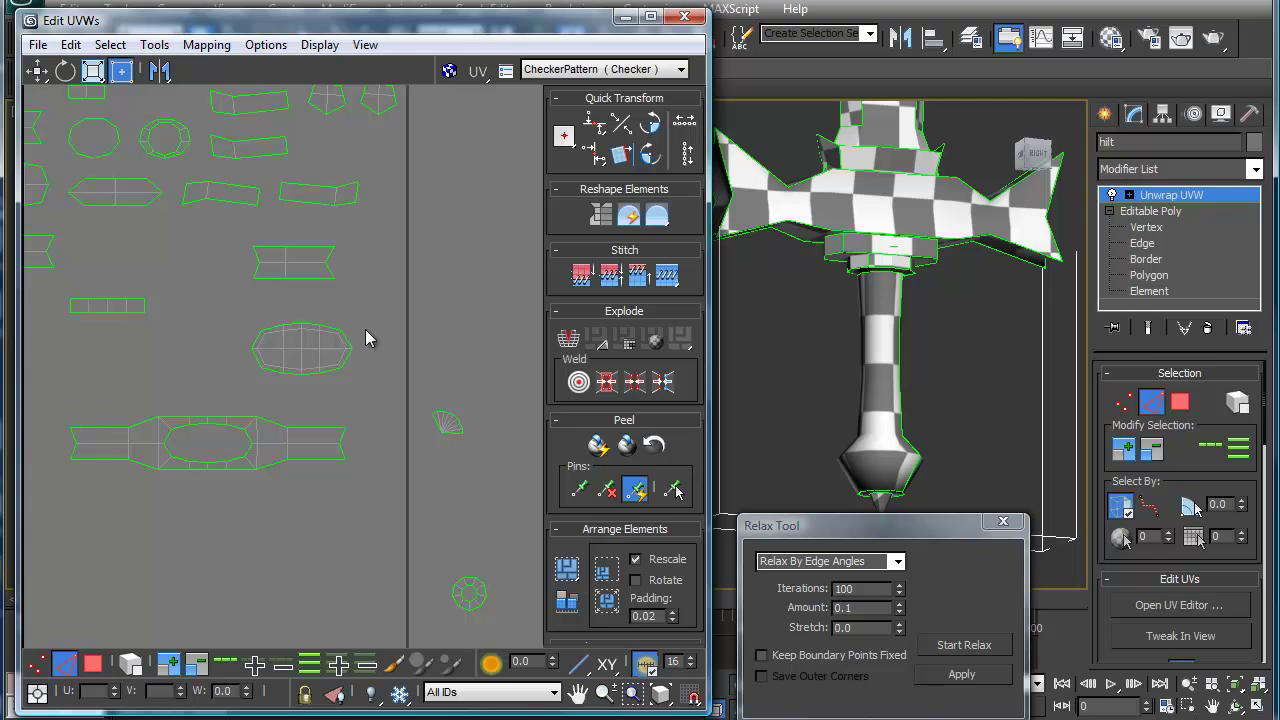
# Step: Examine the stepped collar under the crossguard and compare it with the small strip shells in the UV layout
pyautogui.moveTo(329, 309); pyautogui.dragTo(346, 391, button='middle')
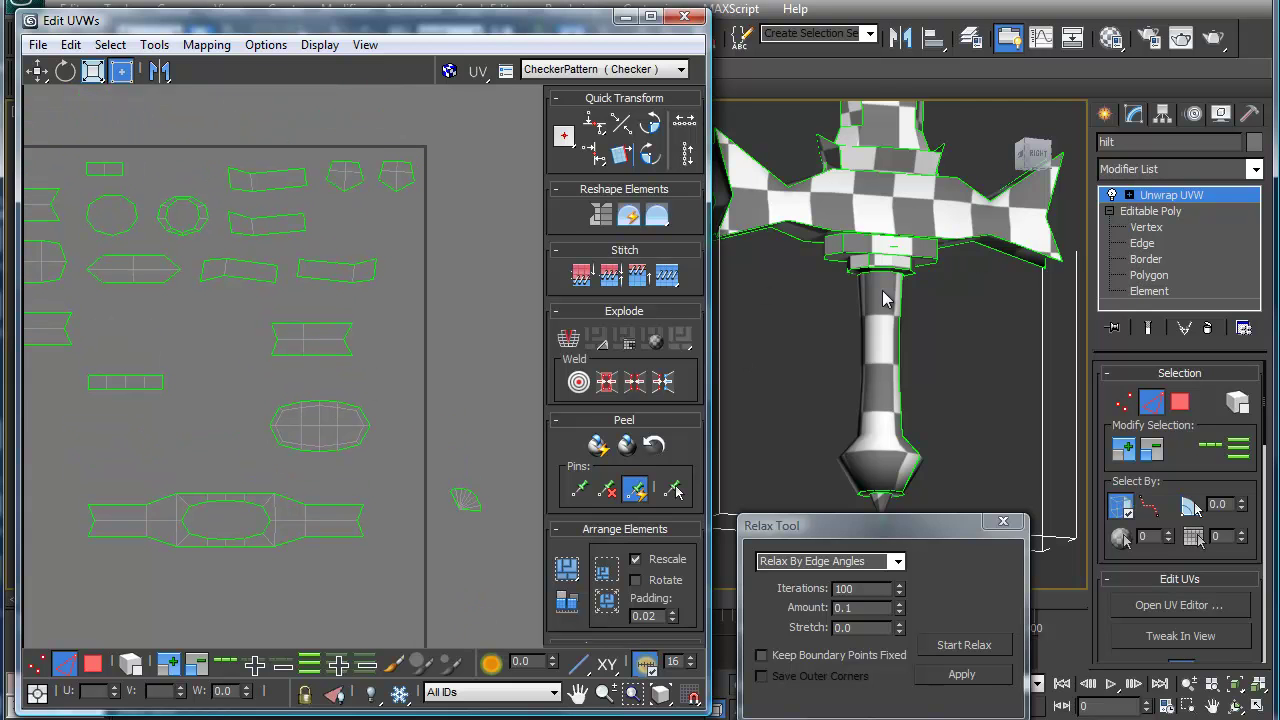
pyautogui.scroll(5, 889, 300)
pyautogui.moveTo(978, 272); pyautogui.dragTo(697, 391, button='middle')
pyautogui.moveTo(914, 343); pyautogui.dragTo(876, 319, button='middle')
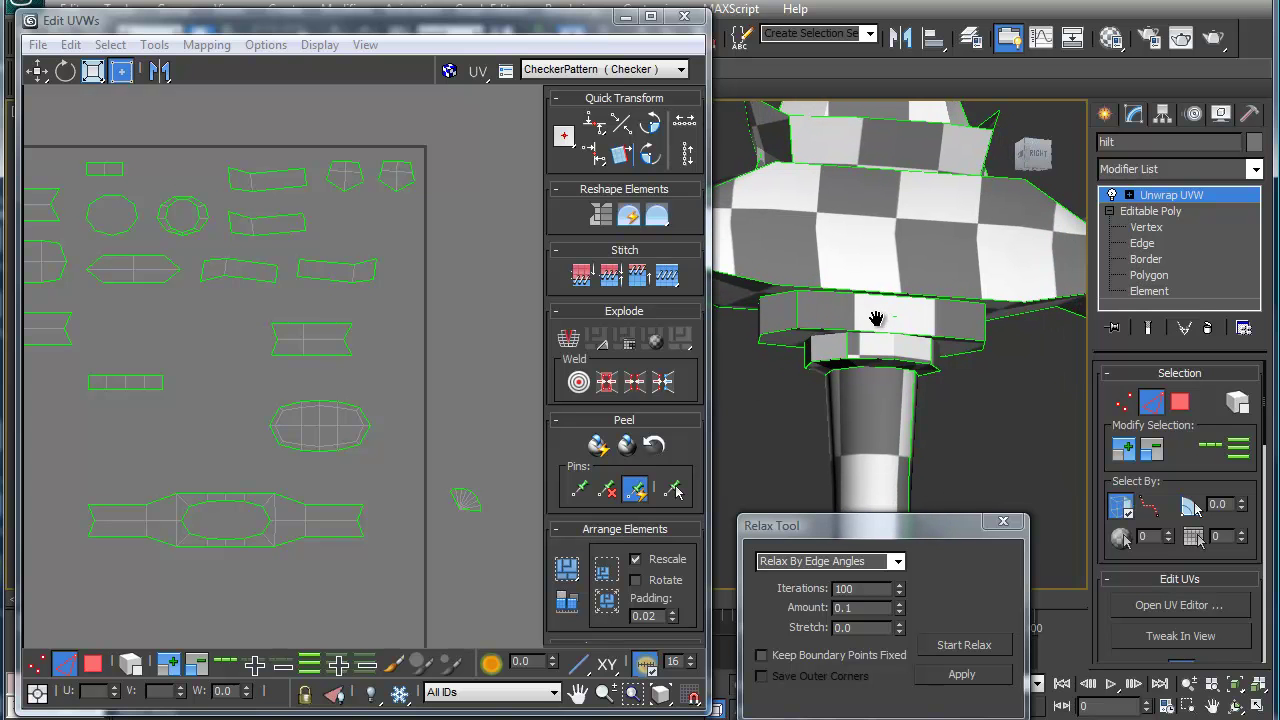
pyautogui.moveTo(415, 323); pyautogui.dragTo(583, 311, button='middle')
pyautogui.scroll(-2, 275, 380)
pyautogui.moveTo(275, 380); pyautogui.dragTo(268, 336, button='middle')
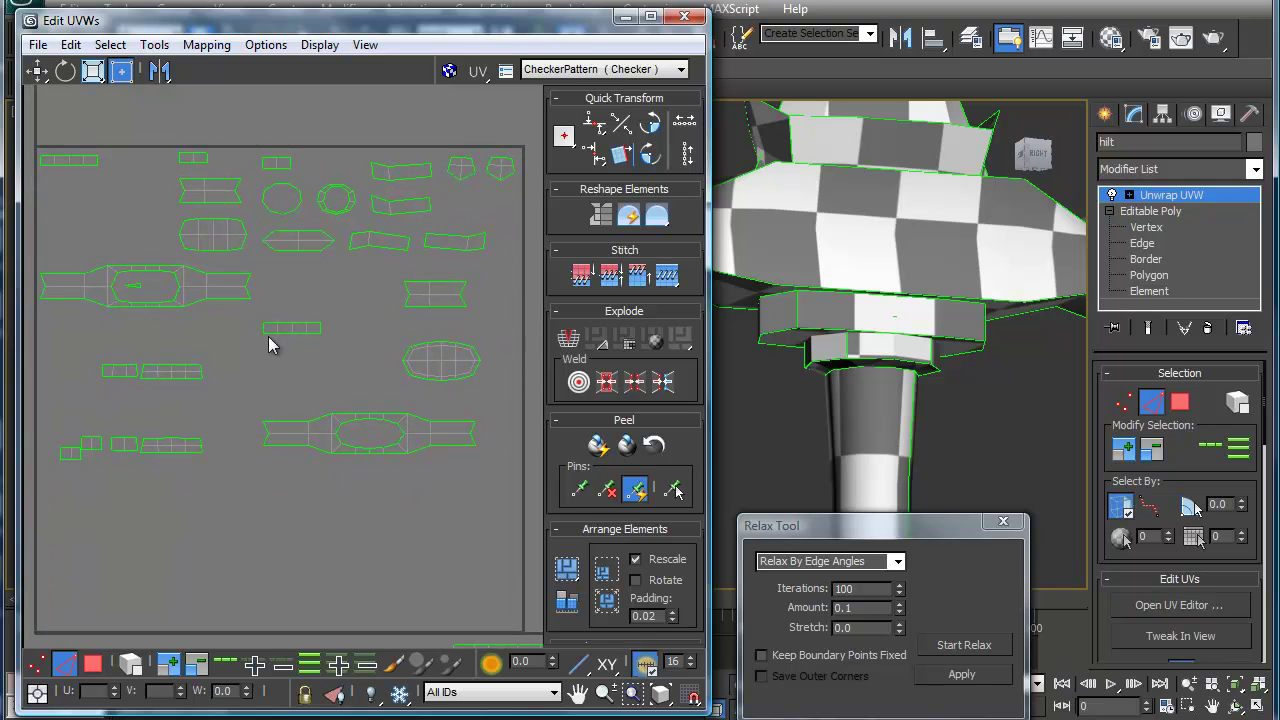
pyautogui.moveTo(354, 357); pyautogui.dragTo(313, 435, button='middle')
pyautogui.scroll(2, 300, 400)
pyautogui.moveTo(223, 334); pyautogui.dragTo(363, 374, button='middle')
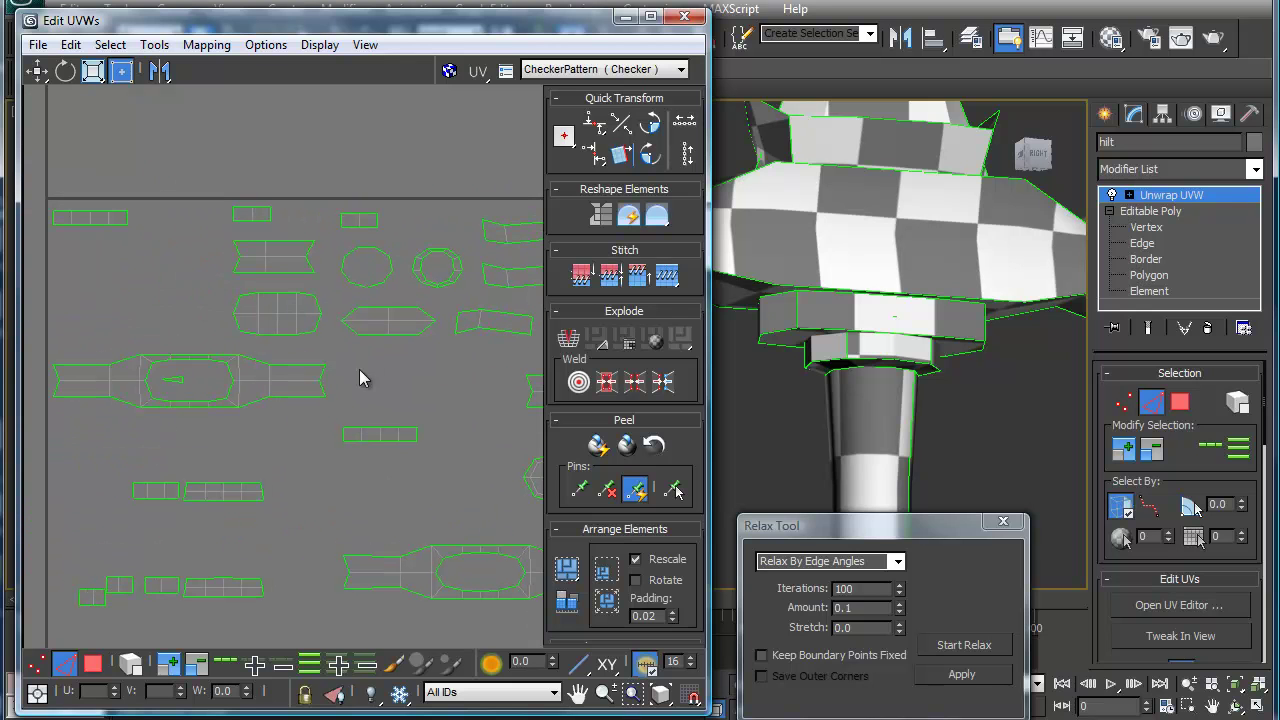
# Step: Stitch the short collar strip shells end to end onto the strip in the UV tile's upper corner, forming one long strip
pyautogui.click(247, 271)
pyautogui.click(223, 263)
pyautogui.click(238, 251)
pyautogui.click(183, 287)
pyautogui.click(127, 216)
pyautogui.hotkey('ctrl', 'w')
pyautogui.click(166, 217)
pyautogui.hotkey('ctrl', 'shift', 's')
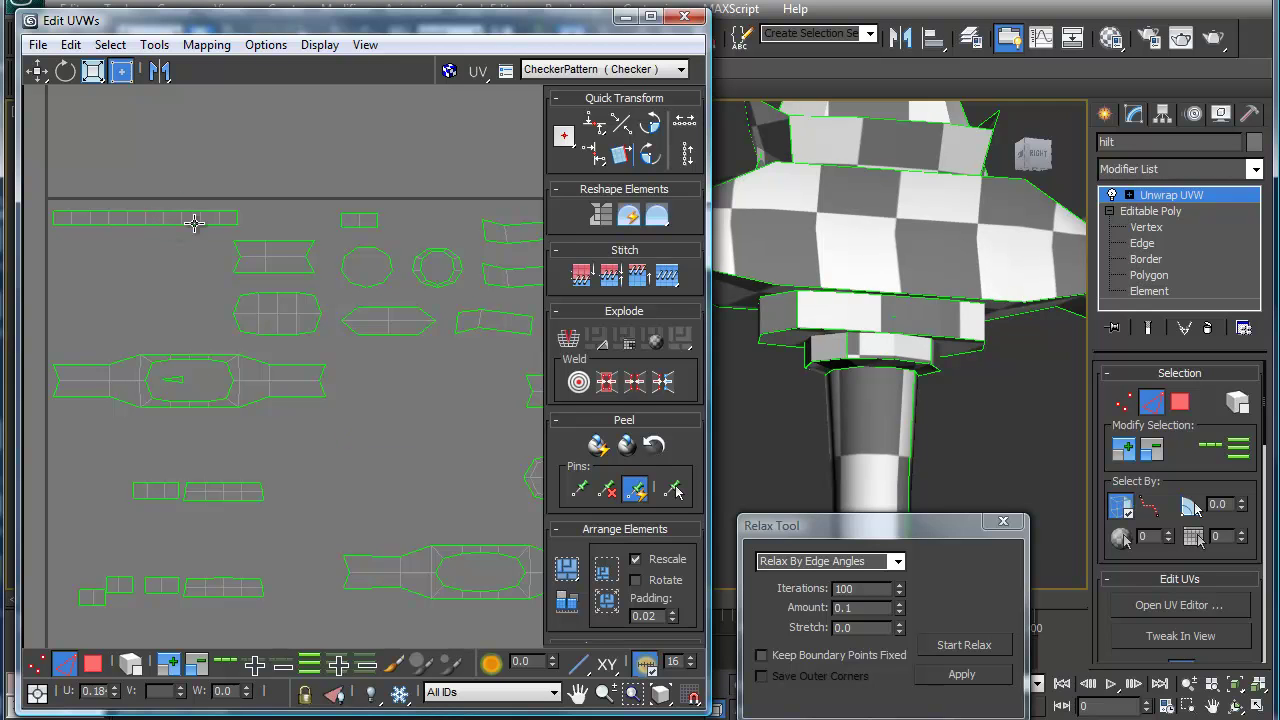
pyautogui.click(237, 217)
pyautogui.hotkey('ctrl', 'shift', 's')
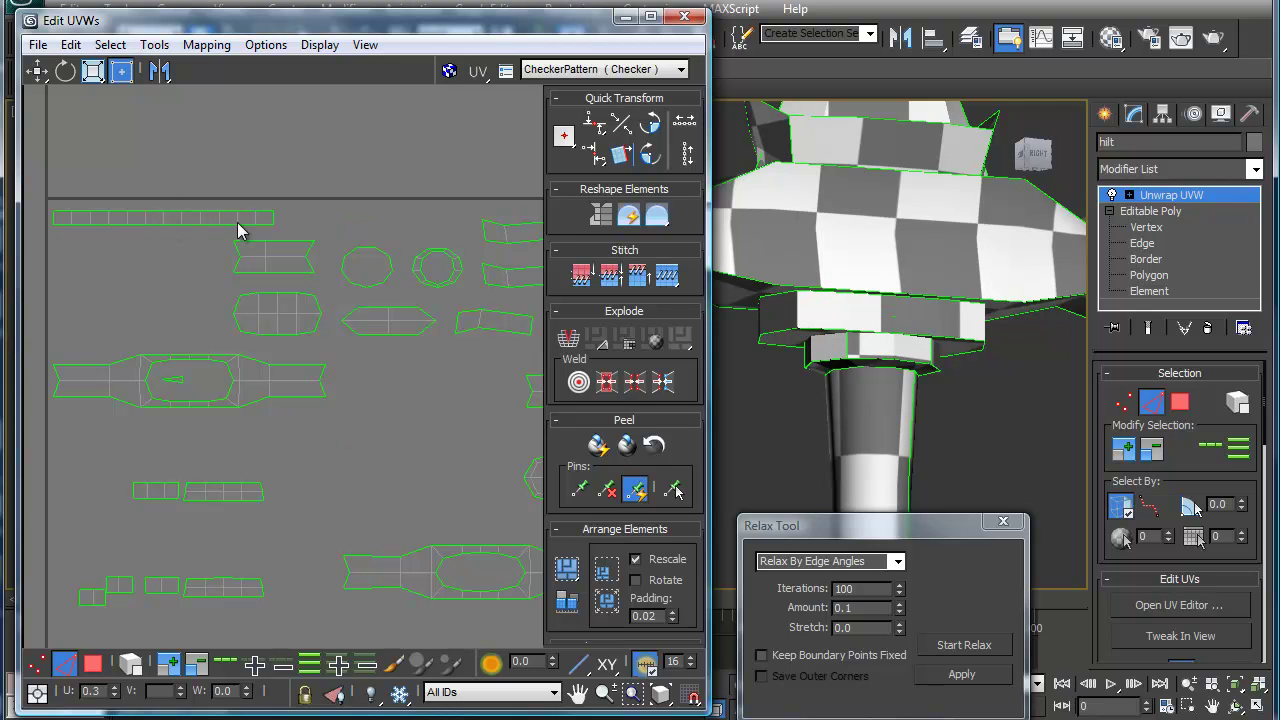
# Step: Examine the remaining shells in the UV layout and the crossguard and blade base on the model
pyautogui.moveTo(268, 241); pyautogui.dragTo(317, 243, button='middle')
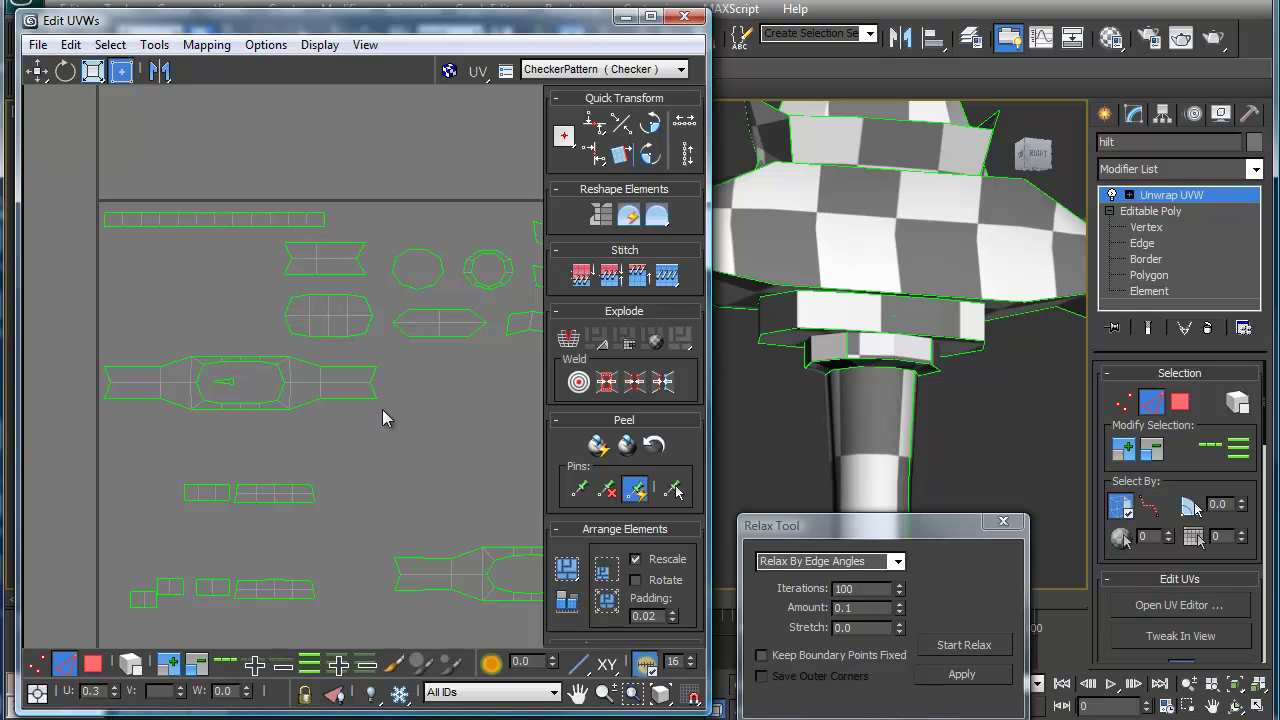
pyautogui.scroll(-3, 414, 337)
pyautogui.scroll(3, 165, 385)
pyautogui.click(364, 317)
pyautogui.moveTo(451, 388); pyautogui.dragTo(417, 401, button='middle')
pyautogui.moveTo(903, 323); pyautogui.dragTo(917, 398, button='middle')
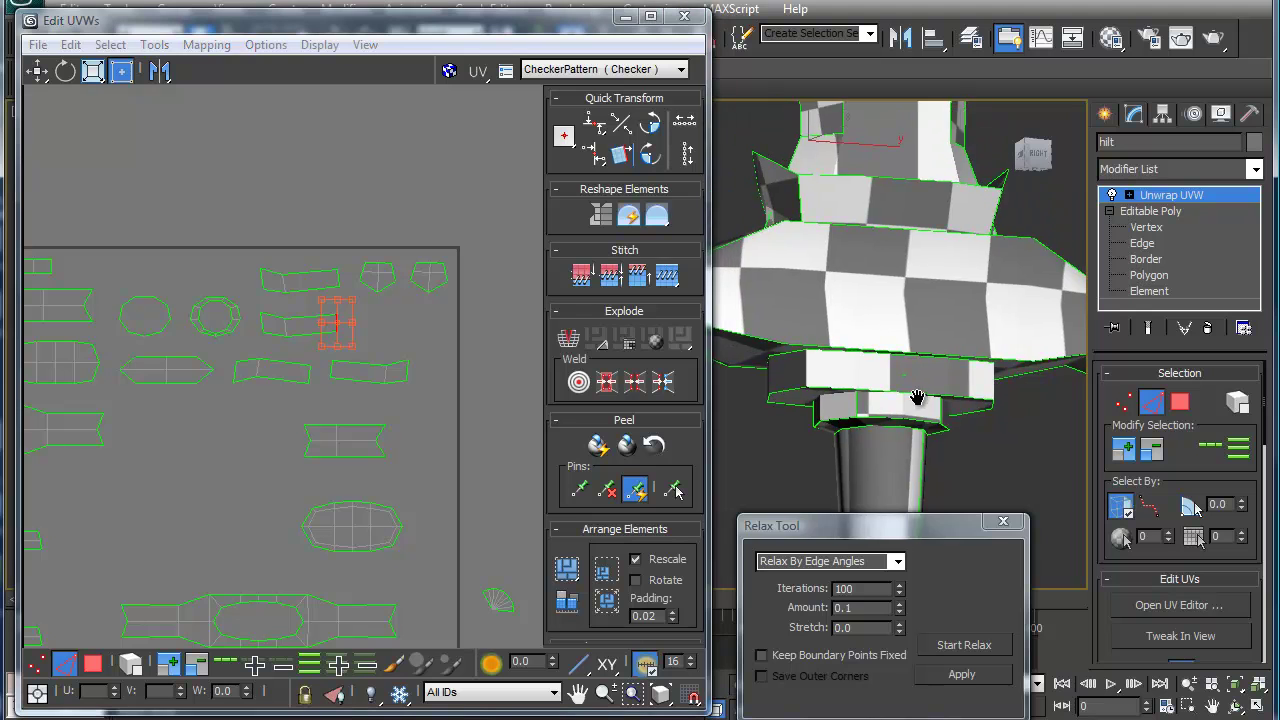
pyautogui.scroll(-5, 917, 398)
pyautogui.moveTo(843, 334); pyautogui.dragTo(1103, 368, button='middle')
pyautogui.scroll(2, 1021, 358)
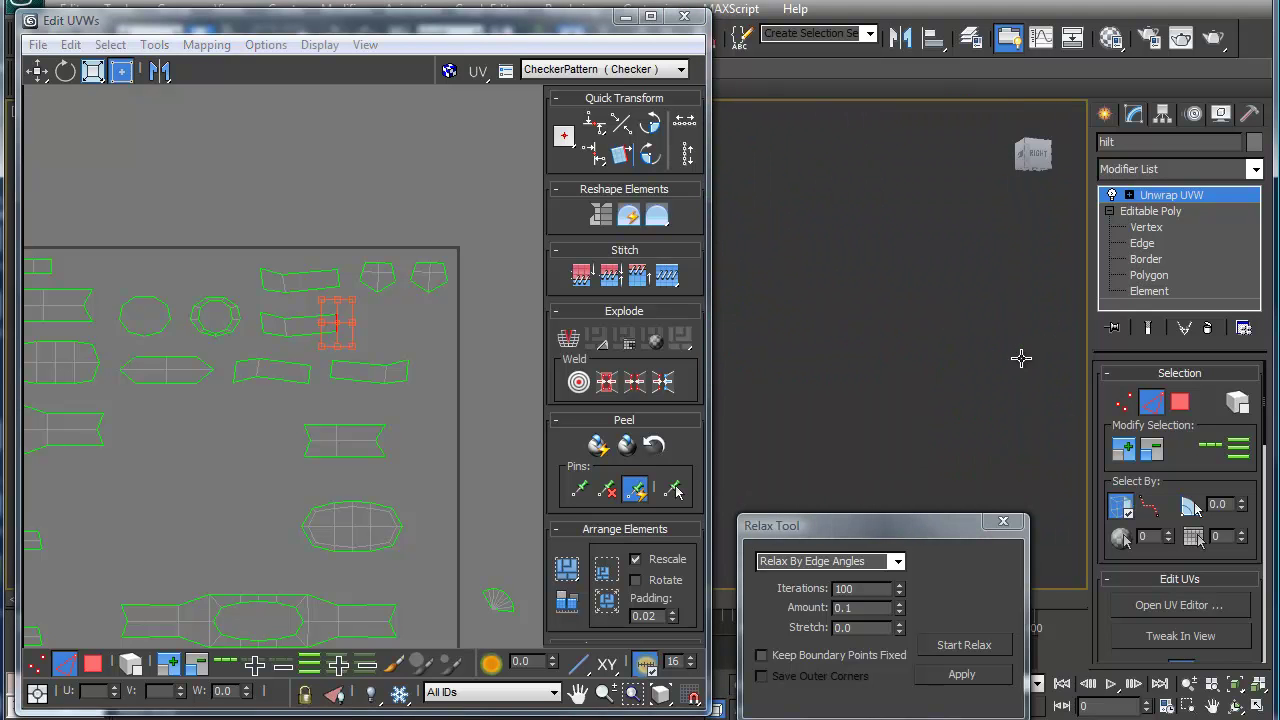
pyautogui.keyDown('alt'); pyautogui.moveTo(998, 331); pyautogui.dragTo(868, 345, button='middle'); pyautogui.keyUp('alt')
# Step: Select one of the two overlapping blade shells as a whole element and move it below the other
pyautogui.moveTo(344, 498); pyautogui.dragTo(418, 233, button='middle')
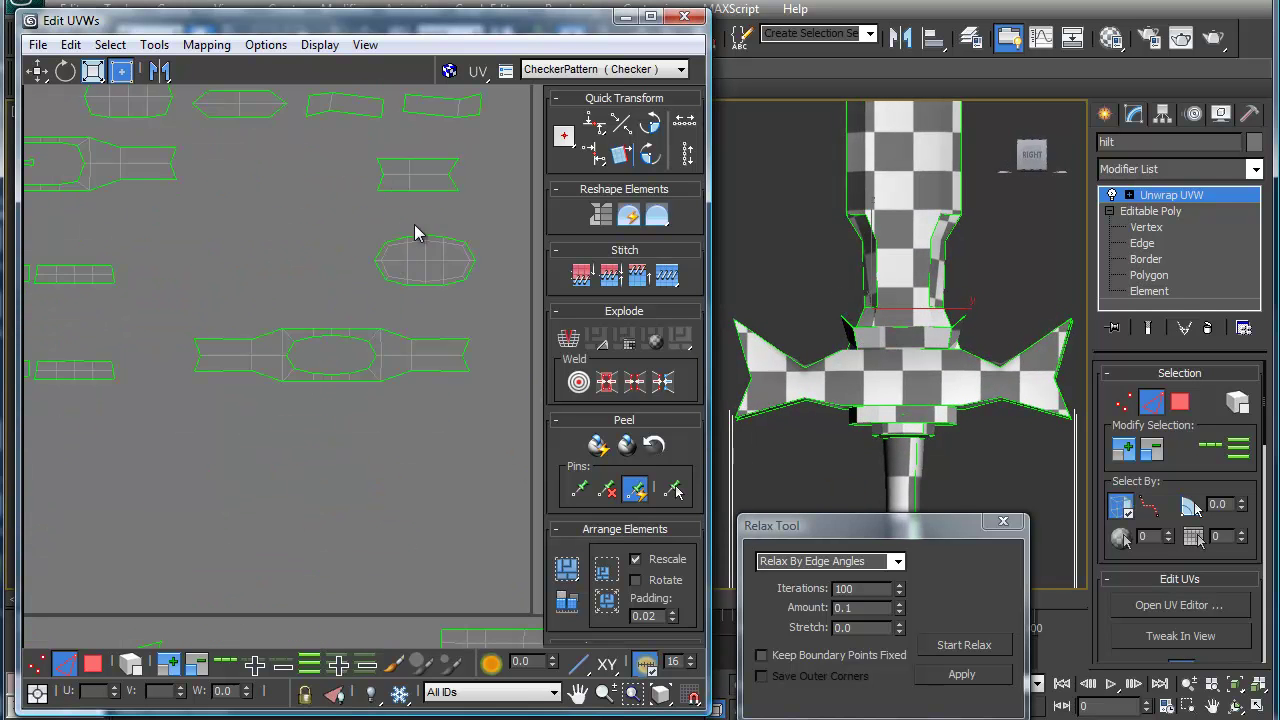
pyautogui.moveTo(290, 514); pyautogui.dragTo(459, 278, button='middle')
pyautogui.moveTo(287, 489); pyautogui.dragTo(321, 238, button='middle')
pyautogui.scroll(-1, 321, 238)
pyautogui.click(324, 326)
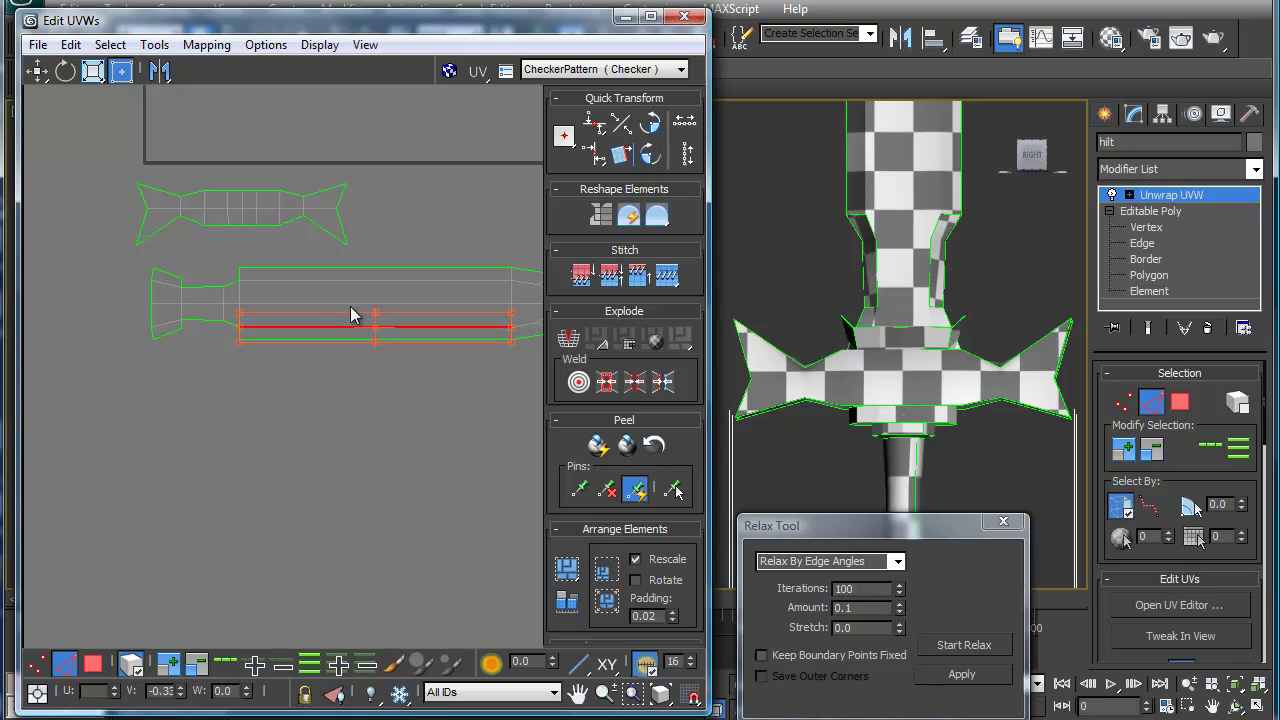
pyautogui.doubleClick(351, 303)
pyautogui.moveTo(351, 303); pyautogui.dragTo(356, 425)
pyautogui.click(222, 421)
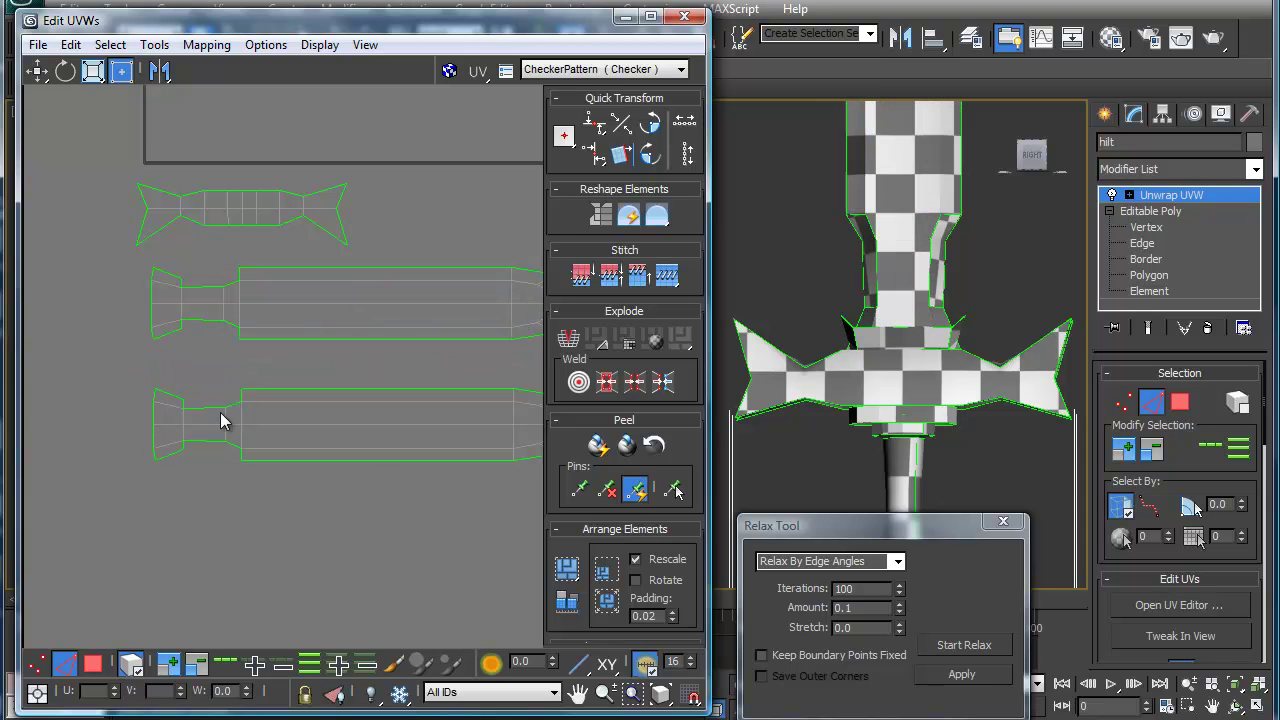
# Step: Stitch the matching side faces onto the upper edge of the lower blade shell's narrowed section
pyautogui.moveTo(222, 421); pyautogui.dragTo(228, 415, button='middle')
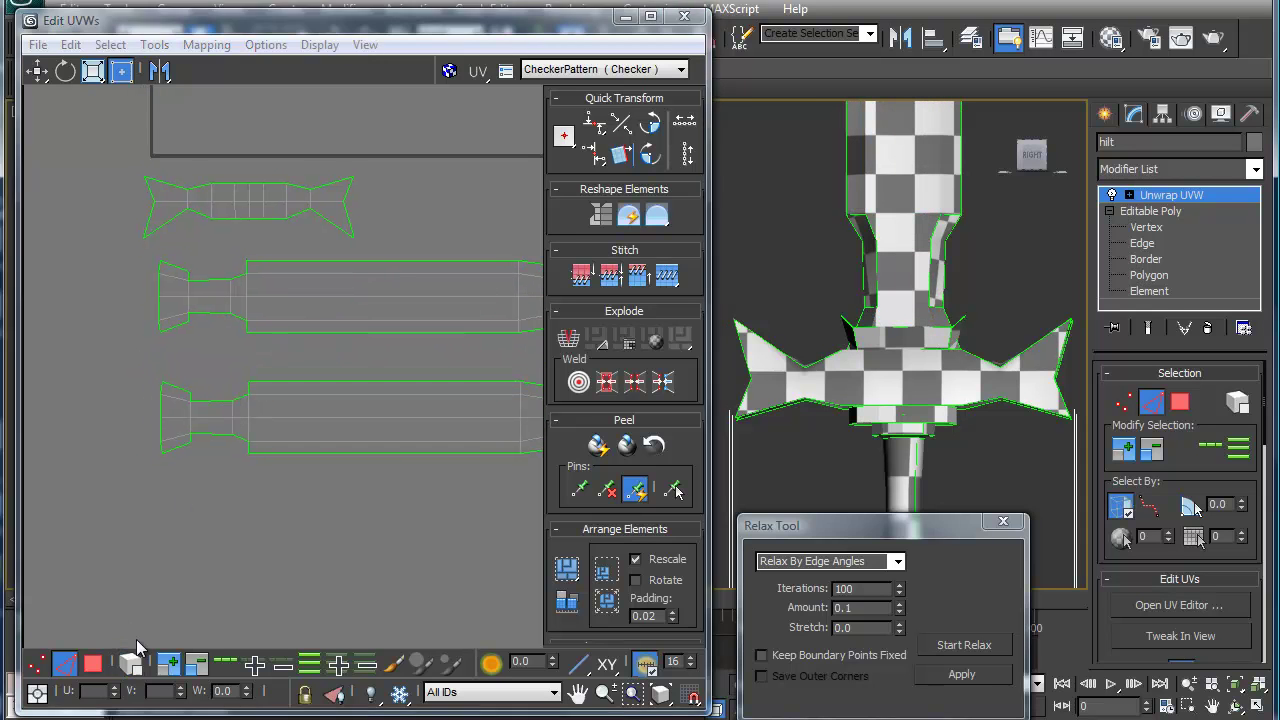
pyautogui.click(212, 400)
pyautogui.moveTo(212, 400); pyautogui.dragTo(249, 387)
pyautogui.click(217, 427)
pyautogui.click(249, 390)
pyautogui.click(198, 415)
pyautogui.click(190, 397)
# Step: Stitch the matching side faces onto the lower edge of the lower blade shell's narrowed section
pyautogui.click(200, 457)
pyautogui.click(192, 445)
pyautogui.click(223, 446)
pyautogui.click(240, 445)
pyautogui.click(246, 454)
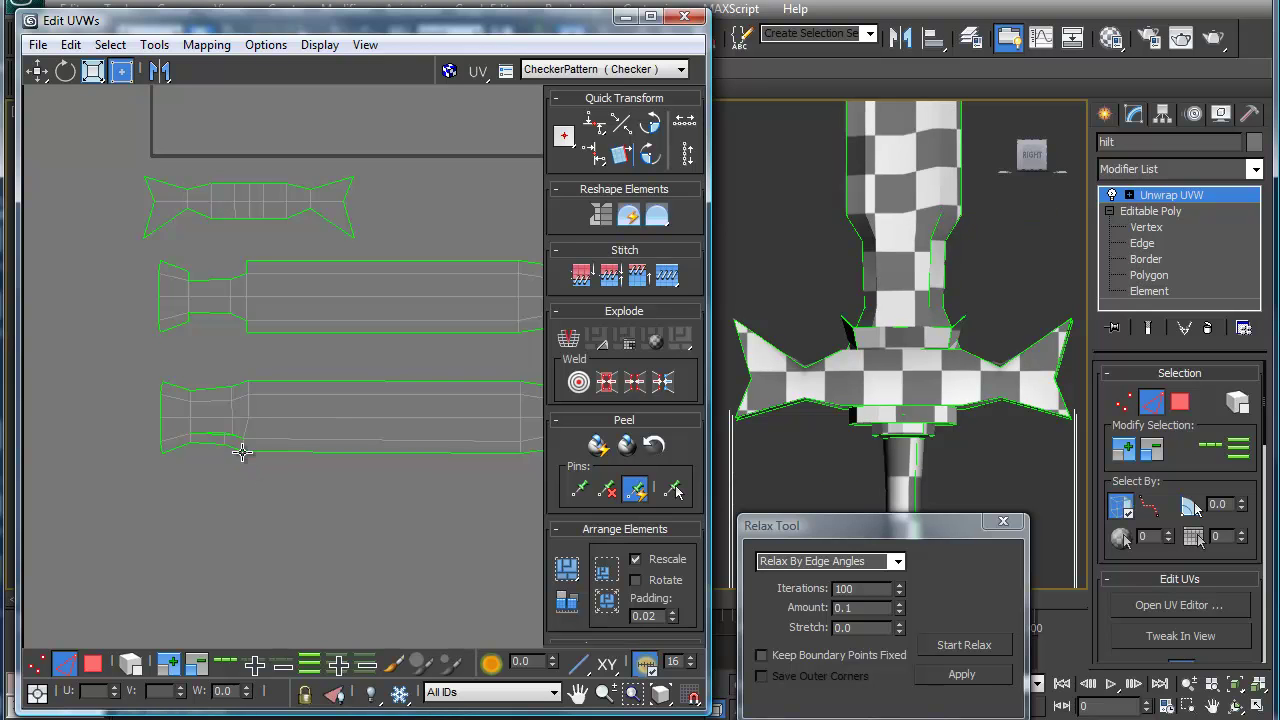
pyautogui.click(244, 442)
pyautogui.click(251, 443)
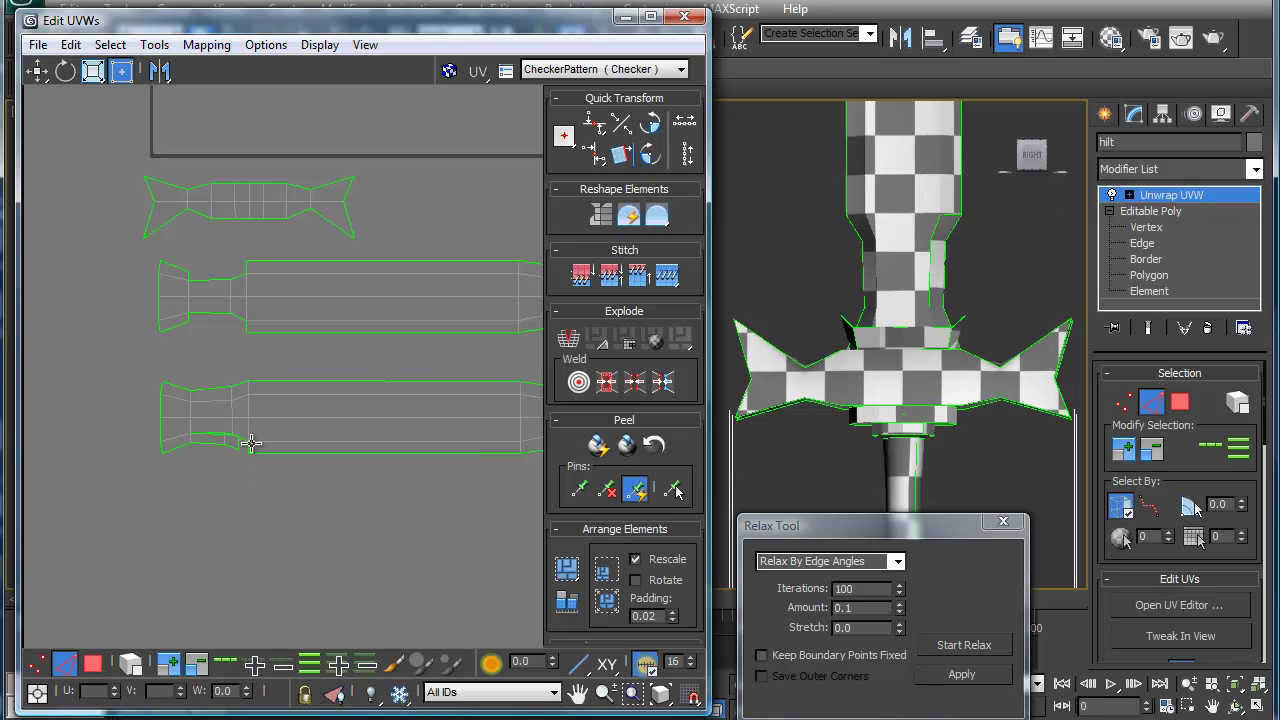
pyautogui.click(248, 446)
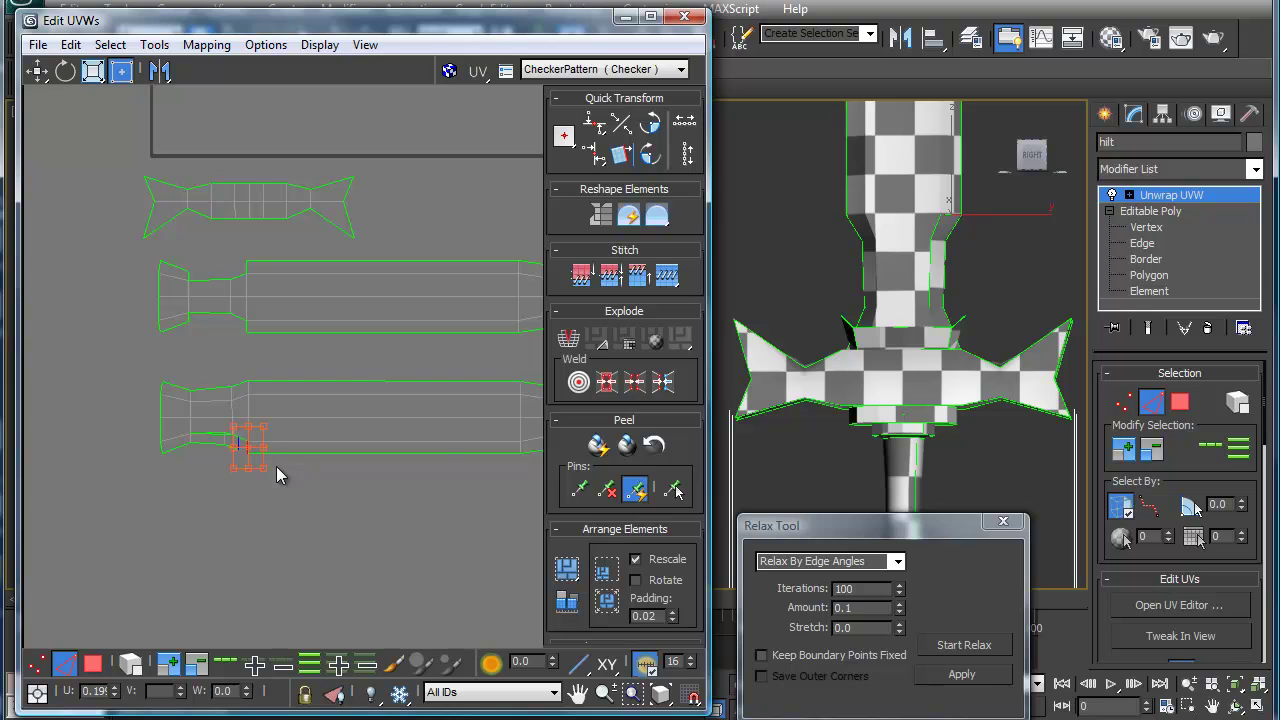
# Step: Close the remaining open seam along the lower shoulder of the lower blade shell
pyautogui.click(268, 456)
pyautogui.click(246, 450)
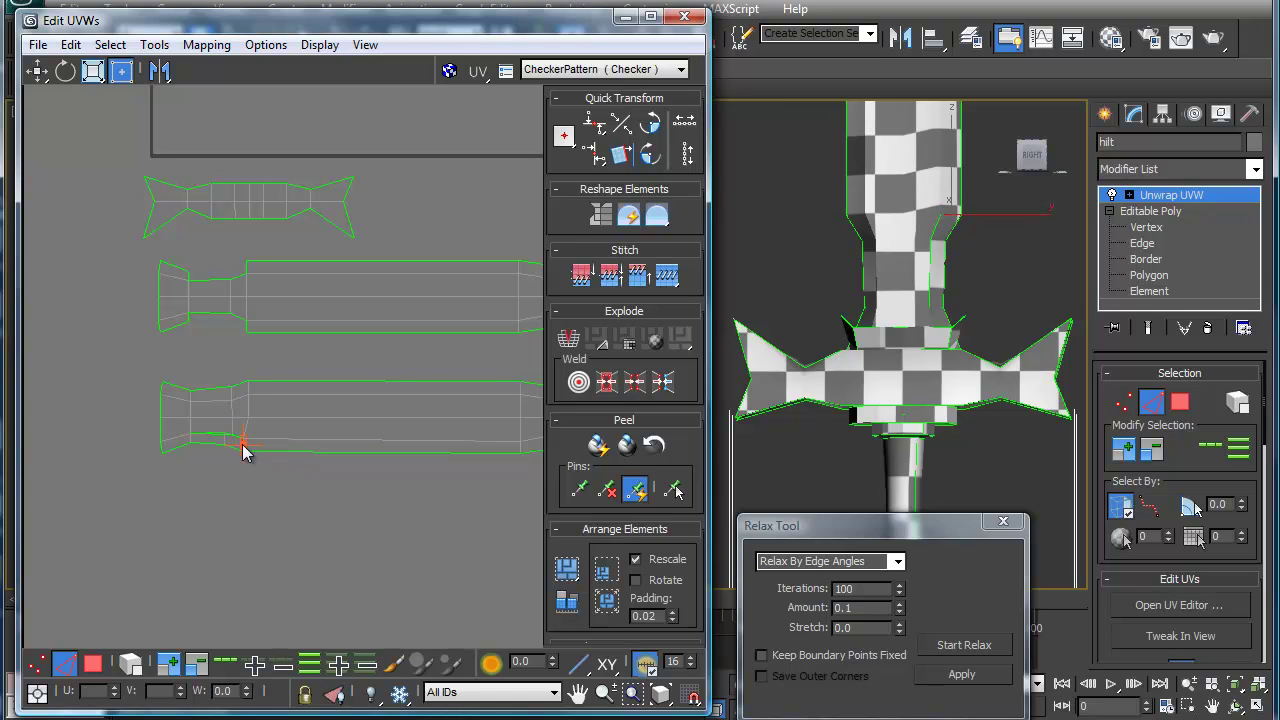
pyautogui.moveTo(239, 443); pyautogui.dragTo(247, 444)
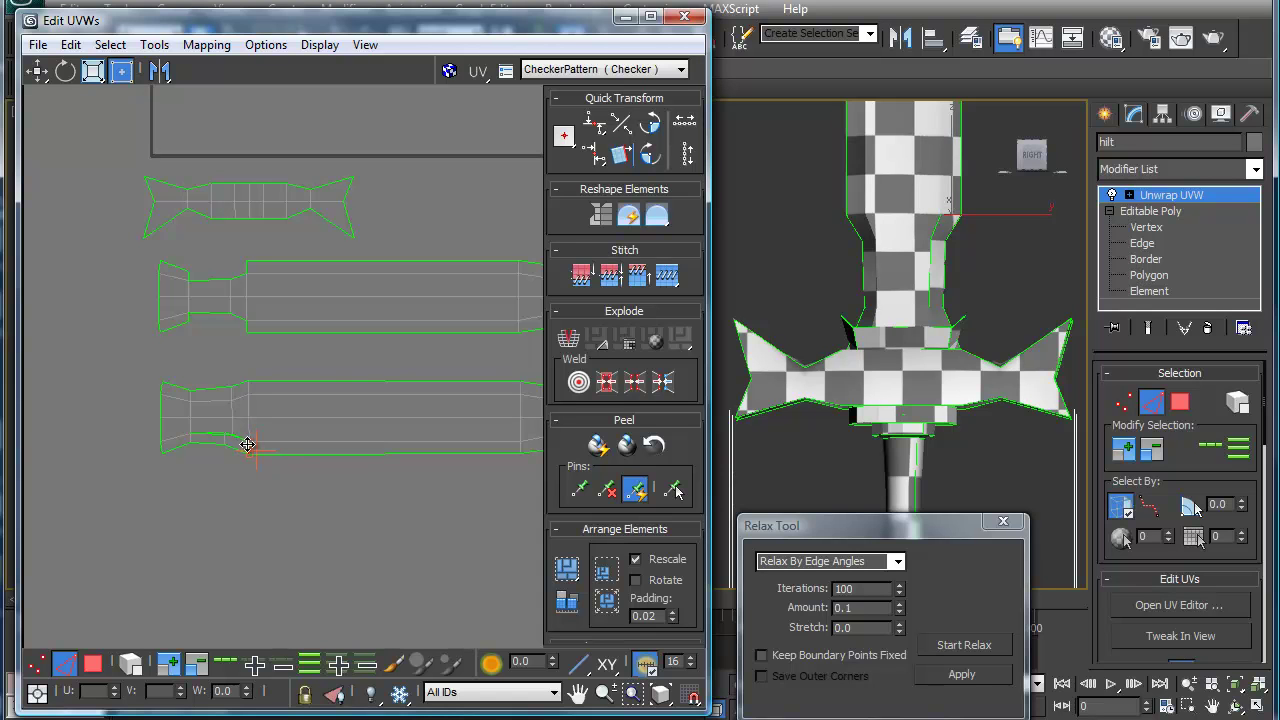
pyautogui.click(195, 498)
pyautogui.click(217, 435)
pyautogui.hotkey('ctrl', 'w')
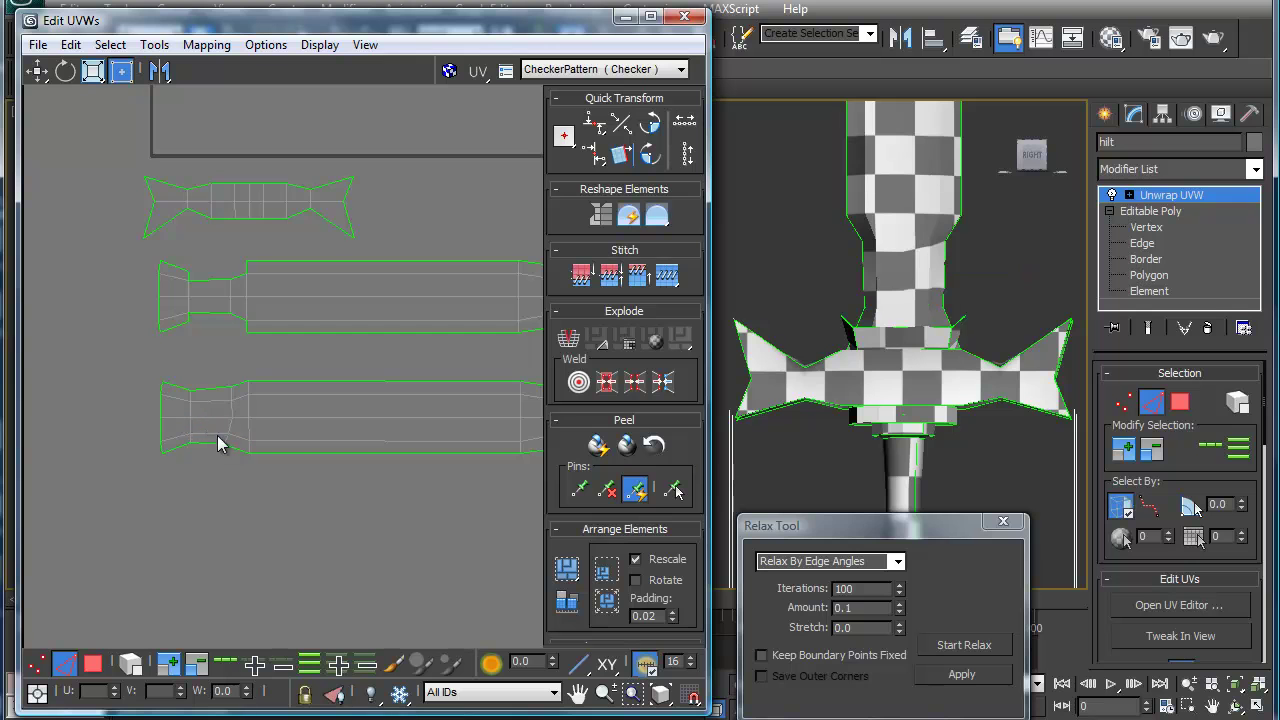
# Step: Stitch the matching side faces onto both edges of the upper blade shell's narrowed section, including the flared base
pyautogui.scroll(5, 292, 410)
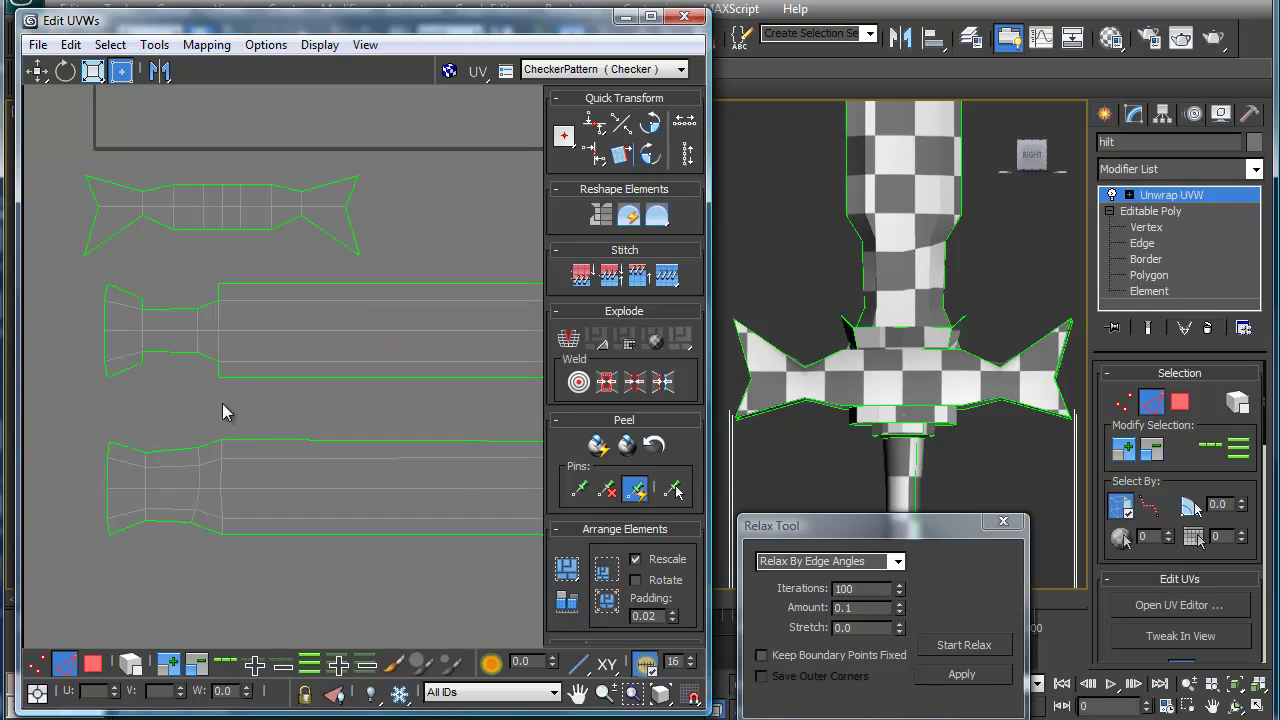
pyautogui.moveTo(204, 348); pyautogui.dragTo(309, 414, button='middle')
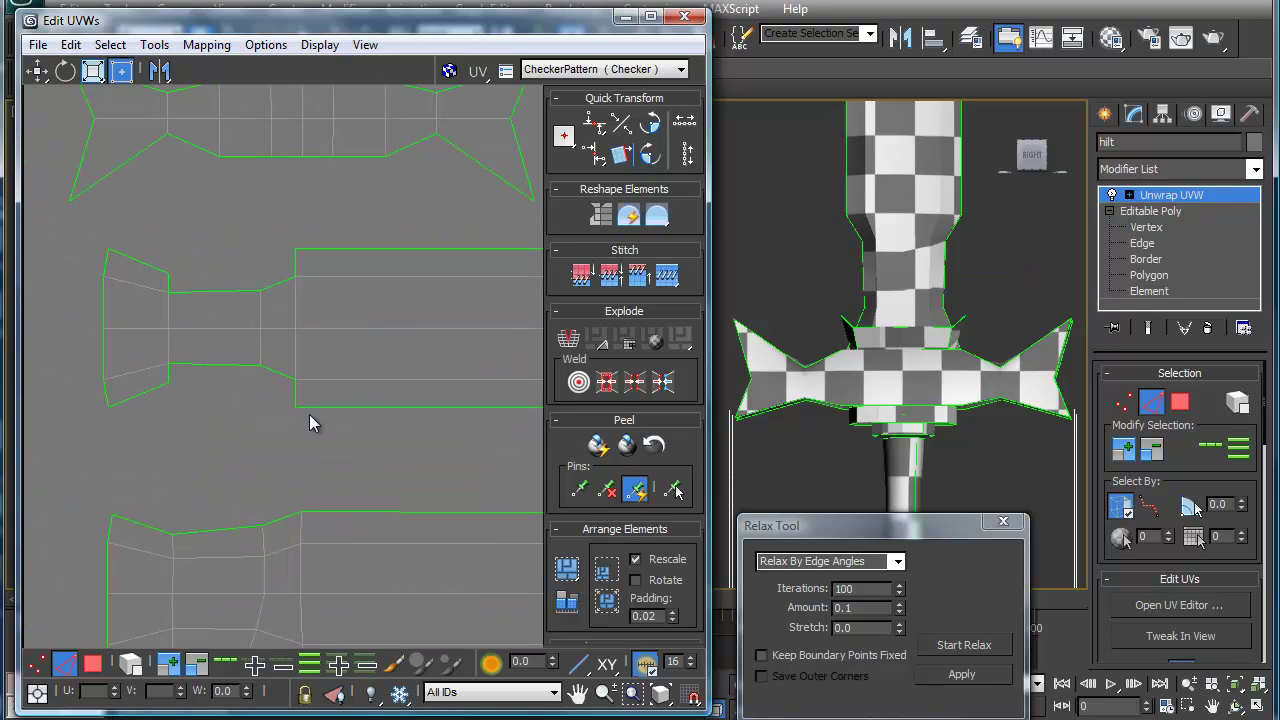
pyautogui.click(240, 291)
pyautogui.hotkey('ctrl', 'w')
pyautogui.moveTo(237, 366); pyautogui.dragTo(237, 394)
pyautogui.click(169, 373)
pyautogui.hotkey('ctrl', 'w')
pyautogui.click(169, 283)
pyautogui.hotkey('ctrl', 'w')
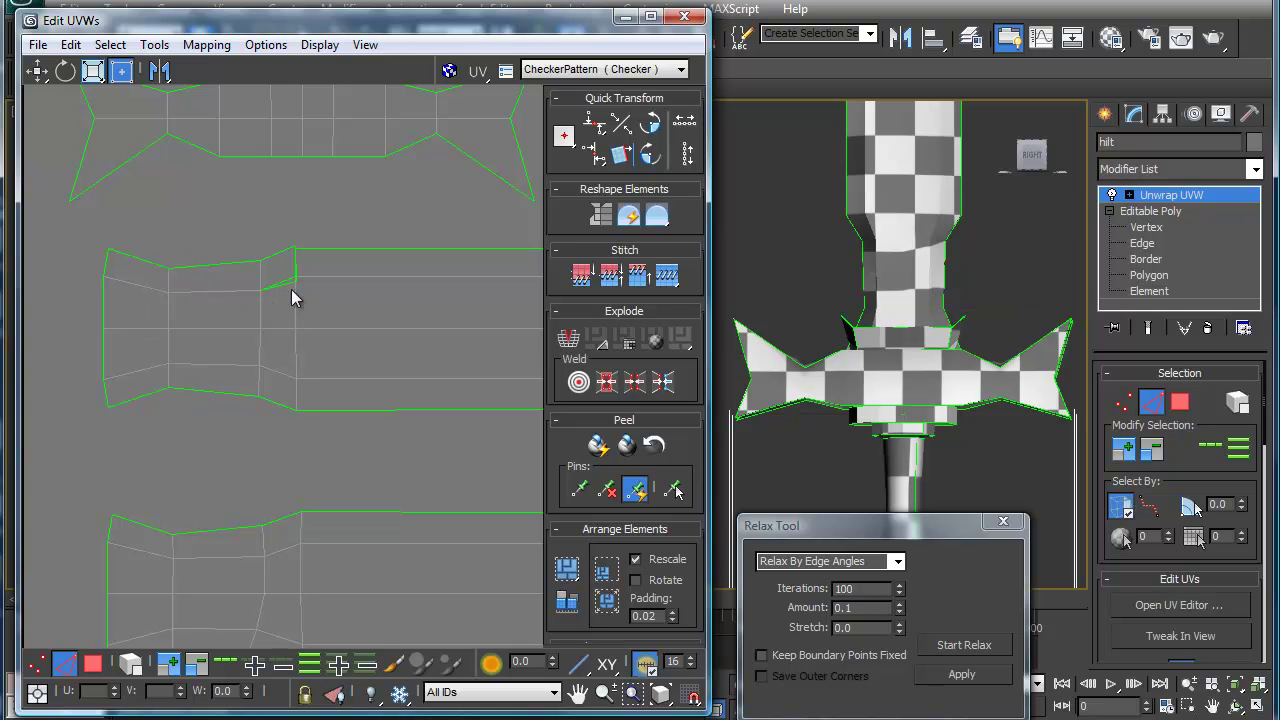
pyautogui.scroll(-3, 304, 409)
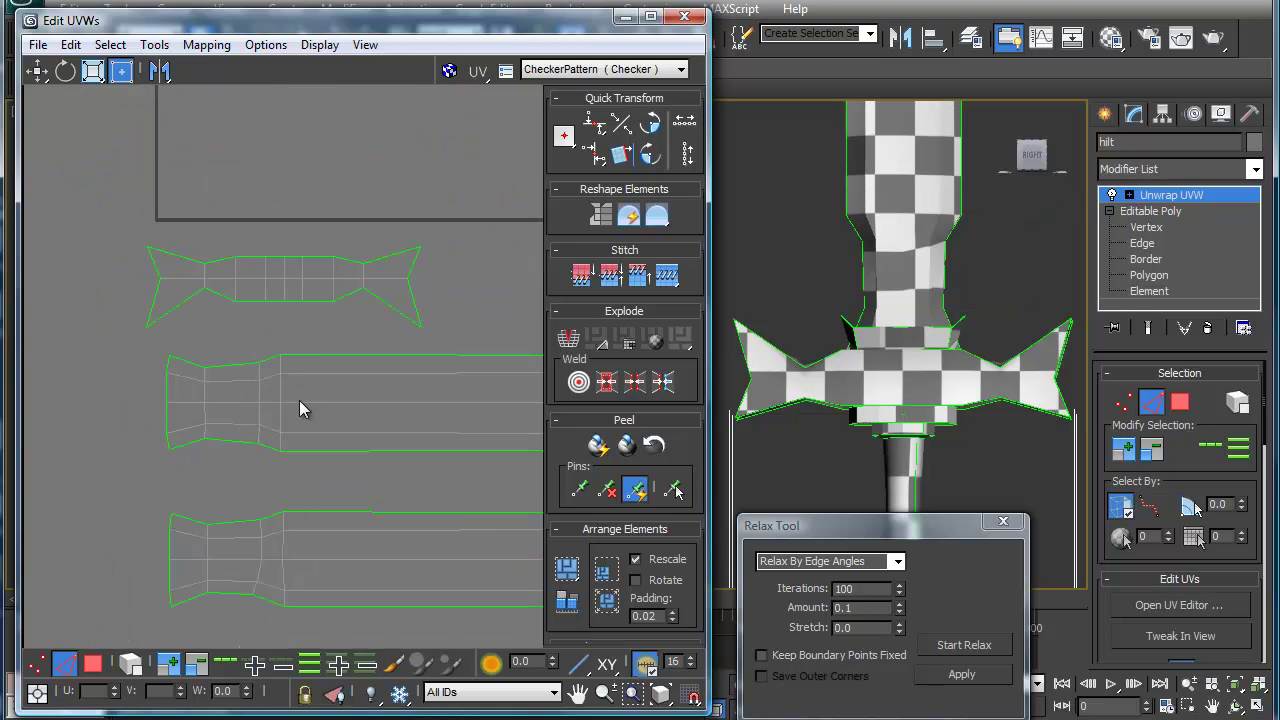
# Step: Stitch the short rectangular strips below the crossguard shell end to end into one long strip
pyautogui.scroll(-3, 336, 344)
pyautogui.moveTo(380, 220); pyautogui.dragTo(325, 463, button='middle')
pyautogui.scroll(3, 300, 455)
pyautogui.moveTo(248, 445); pyautogui.dragTo(378, 471, button='middle')
pyautogui.scroll(3, 395, 471)
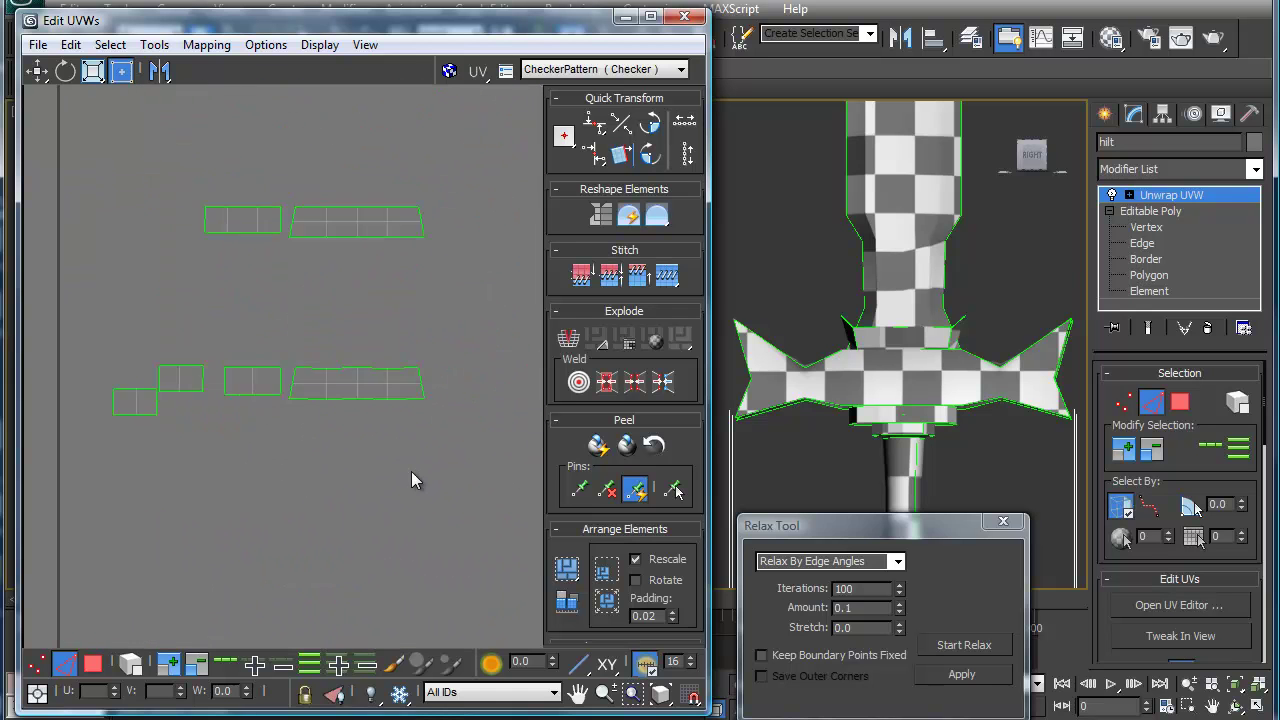
pyautogui.moveTo(246, 427); pyautogui.dragTo(356, 468, button='middle')
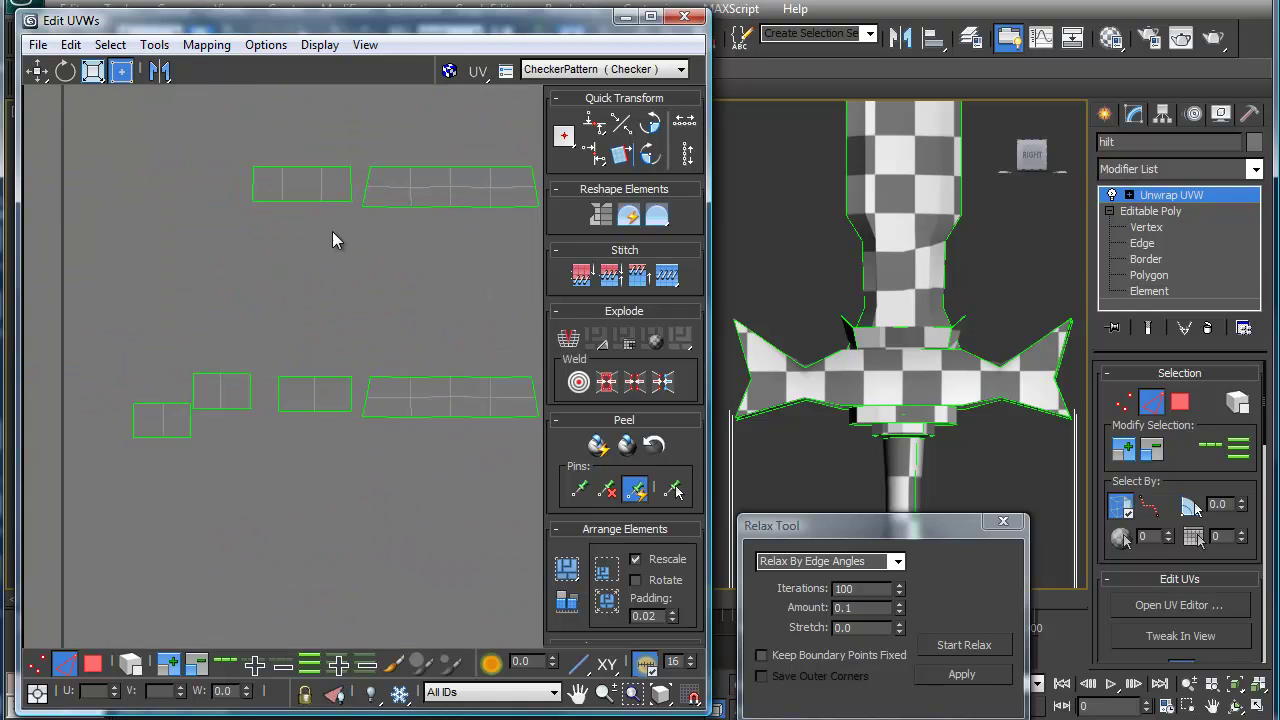
pyautogui.click(253, 186)
pyautogui.press('s')
pyautogui.click(195, 183)
pyautogui.press('s')
pyautogui.click(122, 180)
pyautogui.hotkey('ctrl', 'shift', 's')
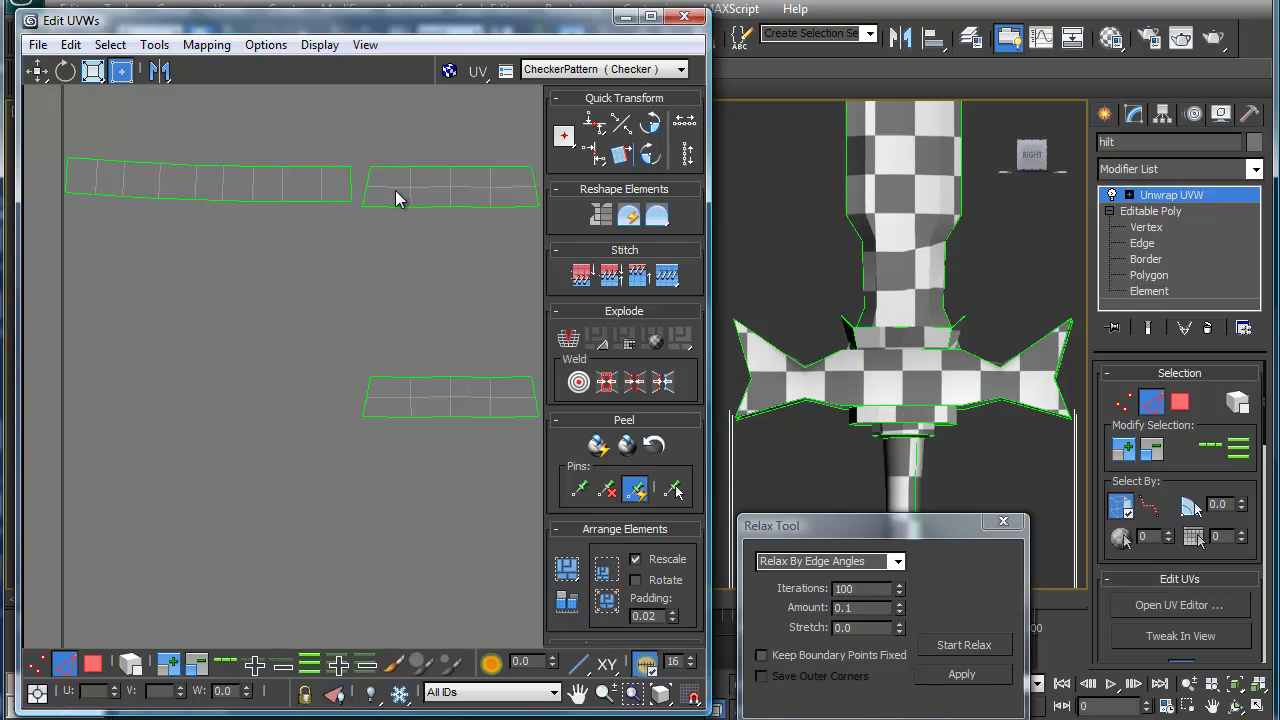
# Step: Stitch the adjacent tapered strip onto the end of the long strip
pyautogui.click(365, 195)
pyautogui.hotkey('ctrl', 'shift', 's')
pyautogui.moveTo(377, 208); pyautogui.dragTo(326, 263, button='middle')
pyautogui.scroll(-3, 326, 263)
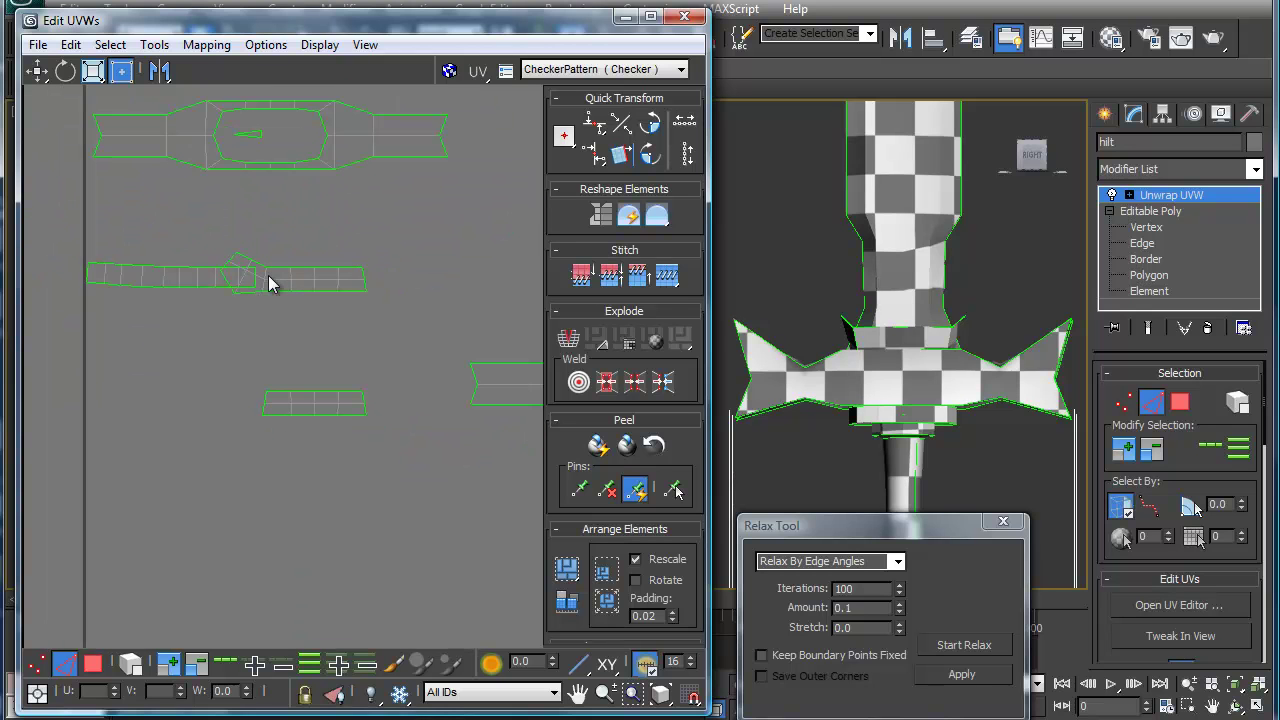
# Step: Stitch the remaining tapered strip onto the far end of the combined strip
pyautogui.click(363, 275)
pyautogui.hotkey('ctrl', 'shift', 's')
pyautogui.click(366, 287)
pyautogui.click(369, 297)
pyautogui.moveTo(365, 256); pyautogui.dragTo(365, 298, button='middle')
pyautogui.scroll(3, 365, 298)
pyautogui.click(405, 299)
pyautogui.hotkey('ctrl', 'shift', 's')
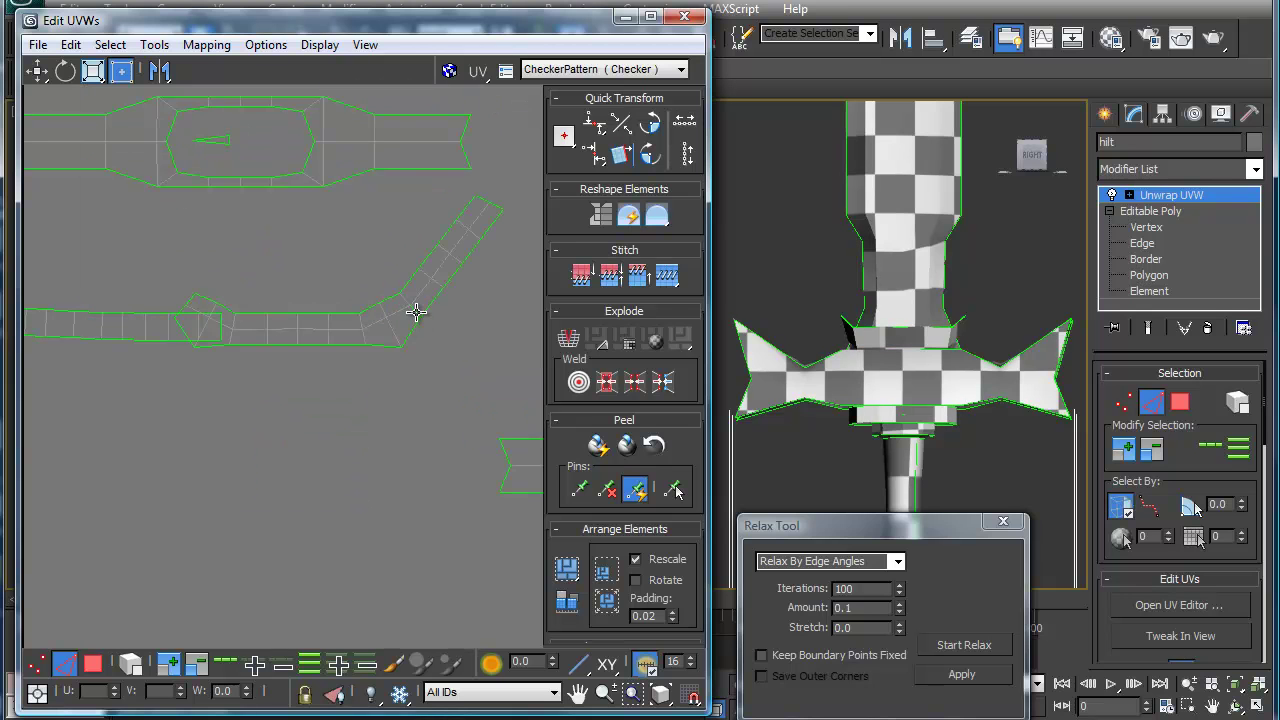
pyautogui.moveTo(392, 358); pyautogui.dragTo(372, 407, button='middle')
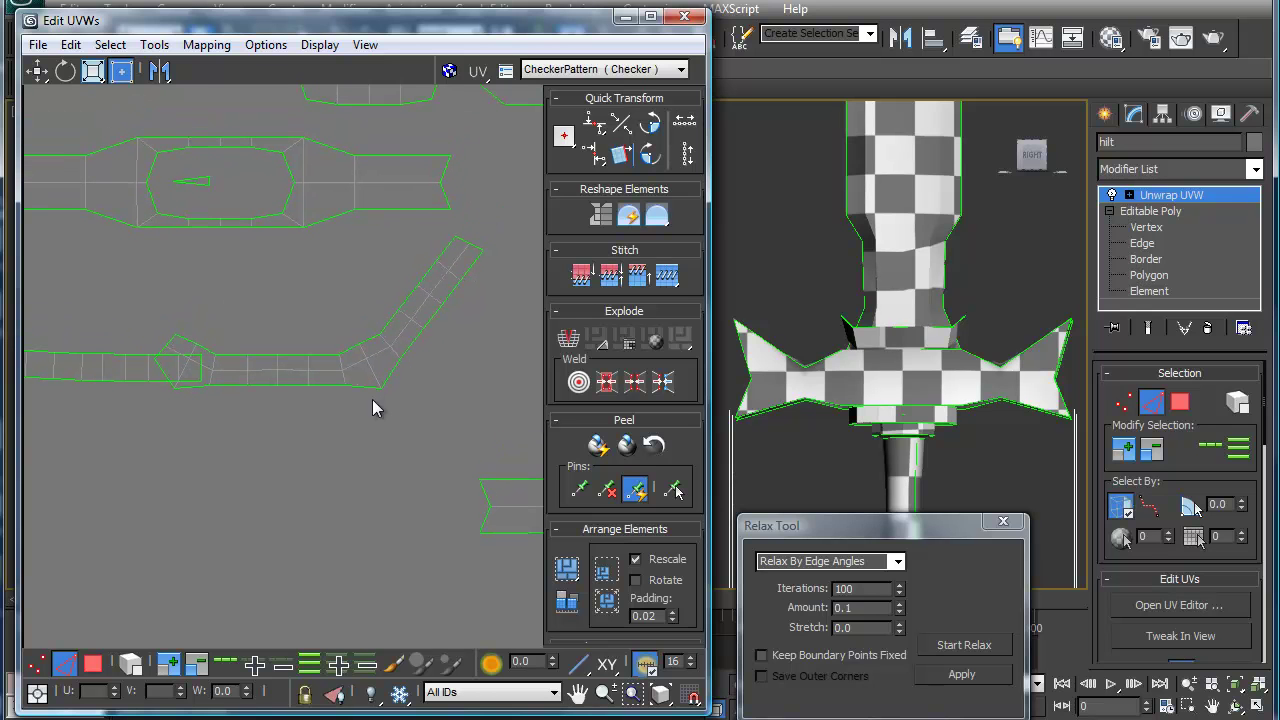
# Step: Stitch the stacked triangle faces inside the crossguard shell's opening together into a fan
pyautogui.moveTo(336, 317); pyautogui.dragTo(257, 355, button='middle')
pyautogui.click(257, 335)
pyautogui.scroll(-3, 340, 297)
pyautogui.moveTo(366, 306); pyautogui.dragTo(171, 433, button='middle')
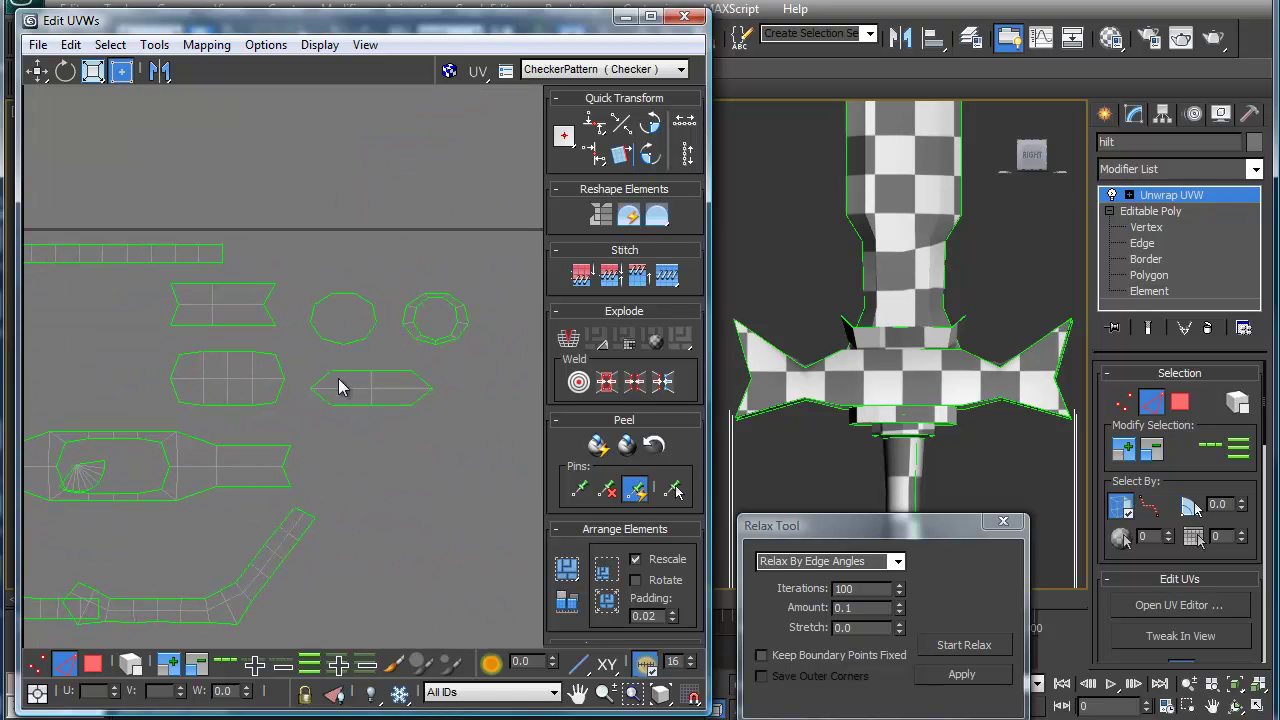
# Step: Examine the shells inside and below the UV tile to judge how they can be arranged
pyautogui.moveTo(331, 361); pyautogui.dragTo(286, 290, button='middle')
pyautogui.scroll(-3, 328, 285)
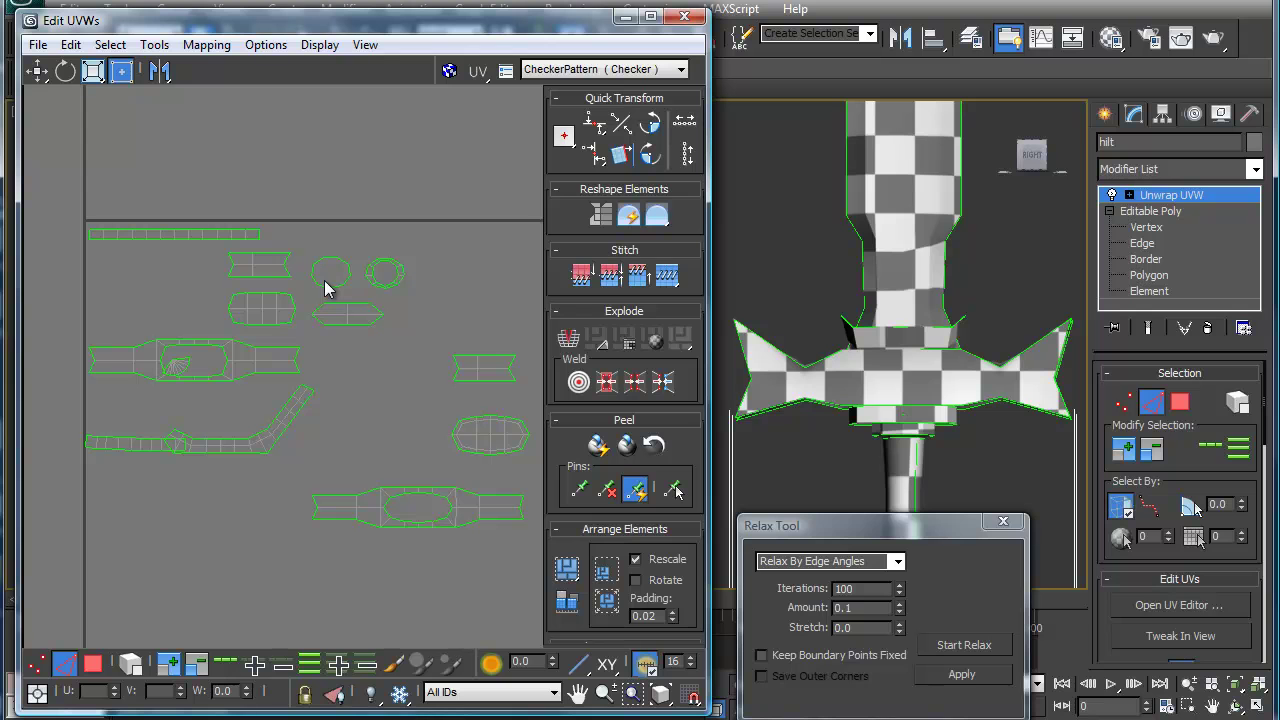
pyautogui.scroll(-3, 330, 320)
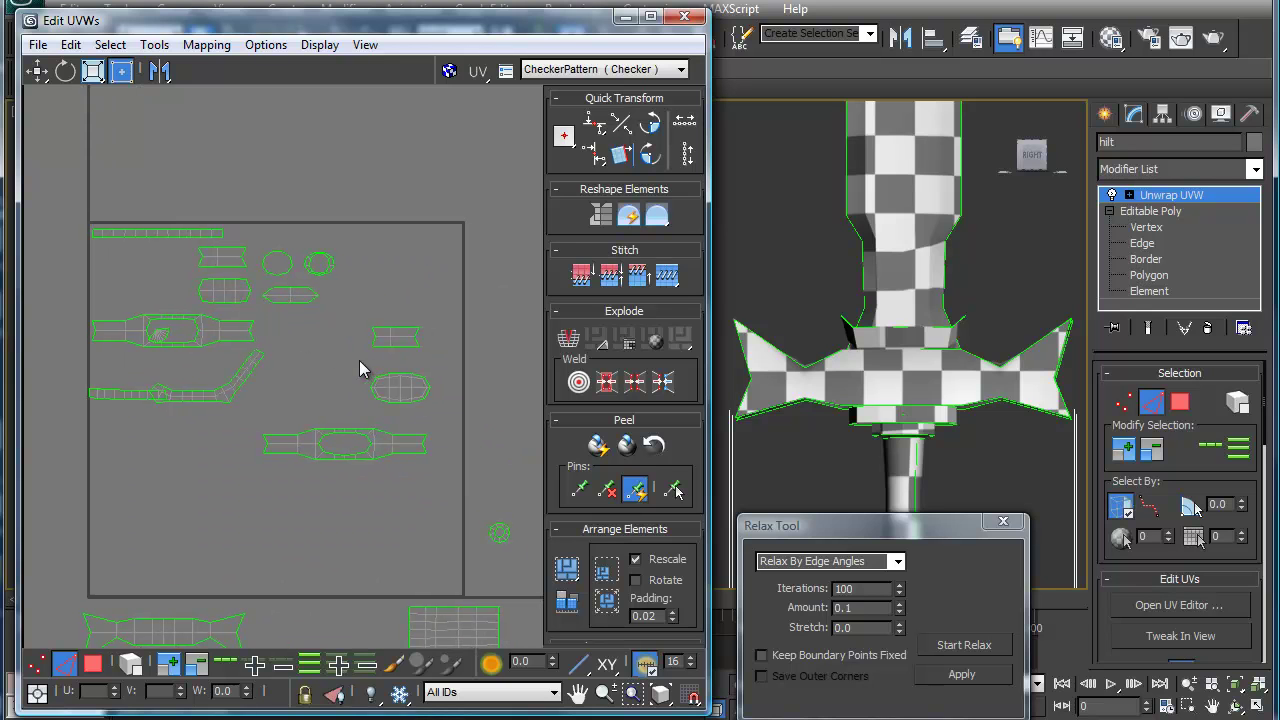
pyautogui.moveTo(206, 303); pyautogui.dragTo(329, 378, button='middle')
pyautogui.scroll(2, 329, 378)
pyautogui.scroll(-2, 434, 486)
pyautogui.moveTo(434, 486); pyautogui.dragTo(403, 465, button='middle')
pyautogui.scroll(3, 421, 450)
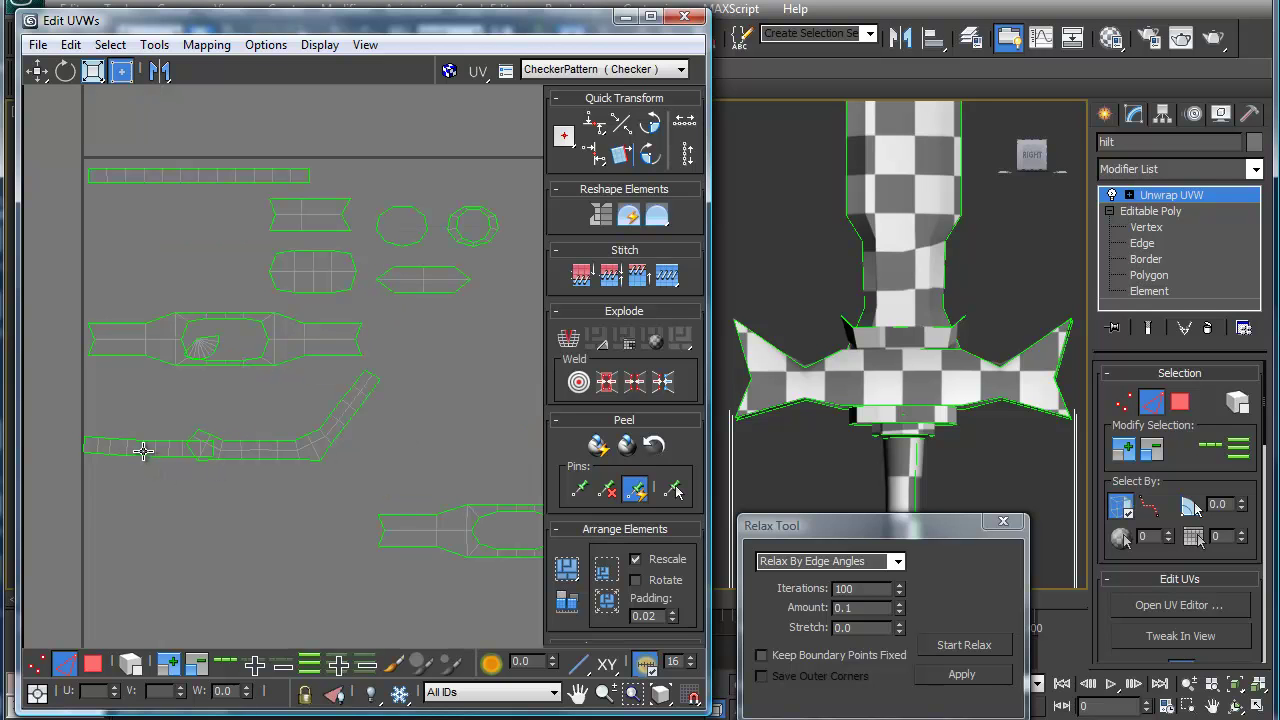
pyautogui.scroll(-4, 300, 343)
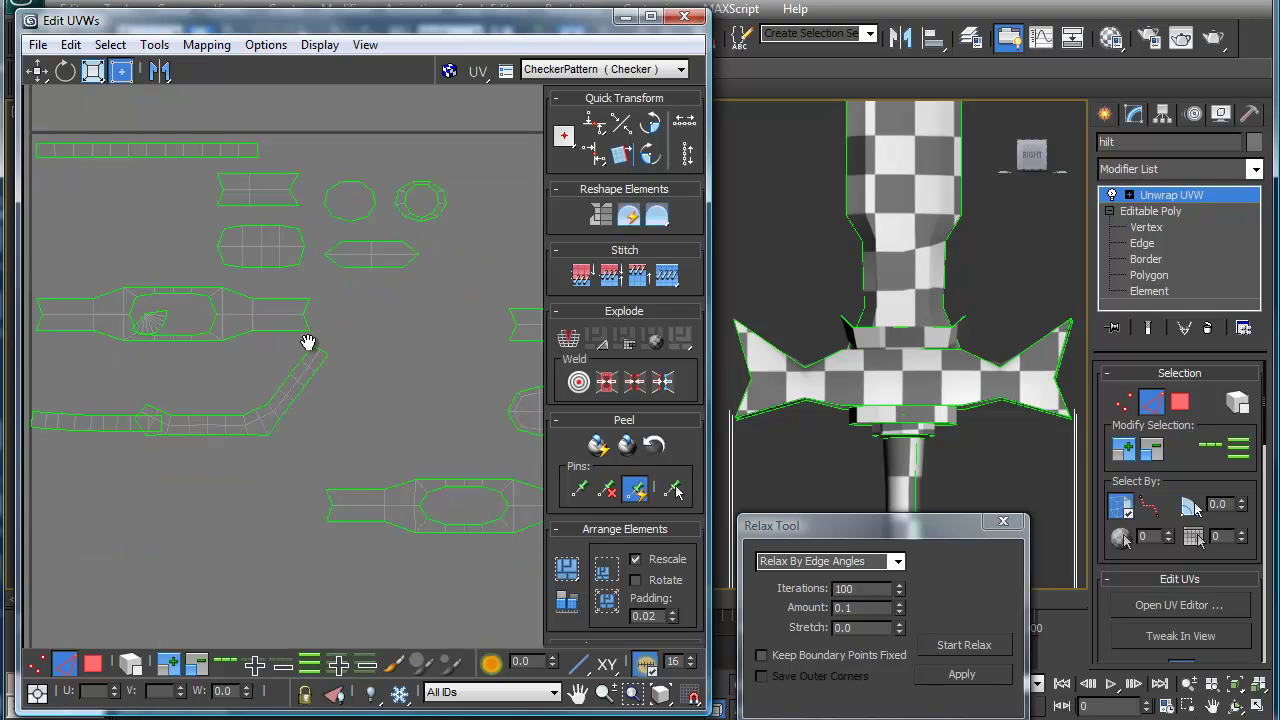
pyautogui.scroll(-3, 305, 395)
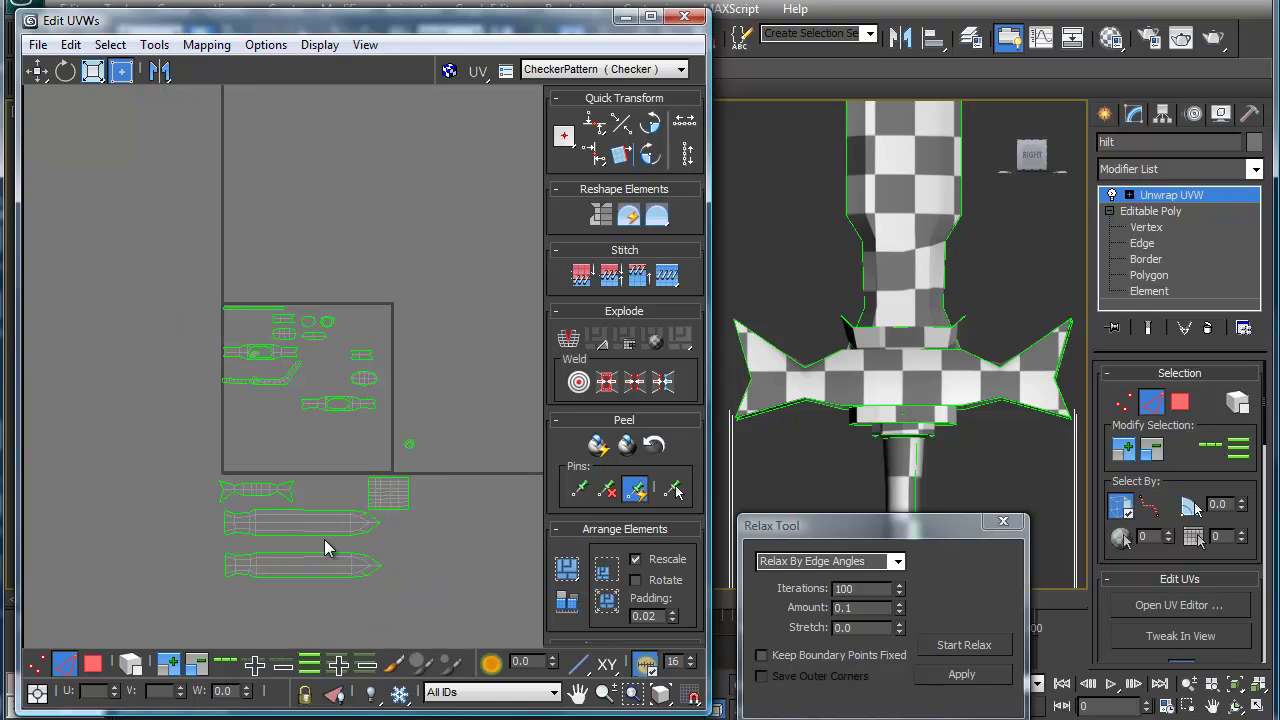
pyautogui.scroll(5, 330, 430)
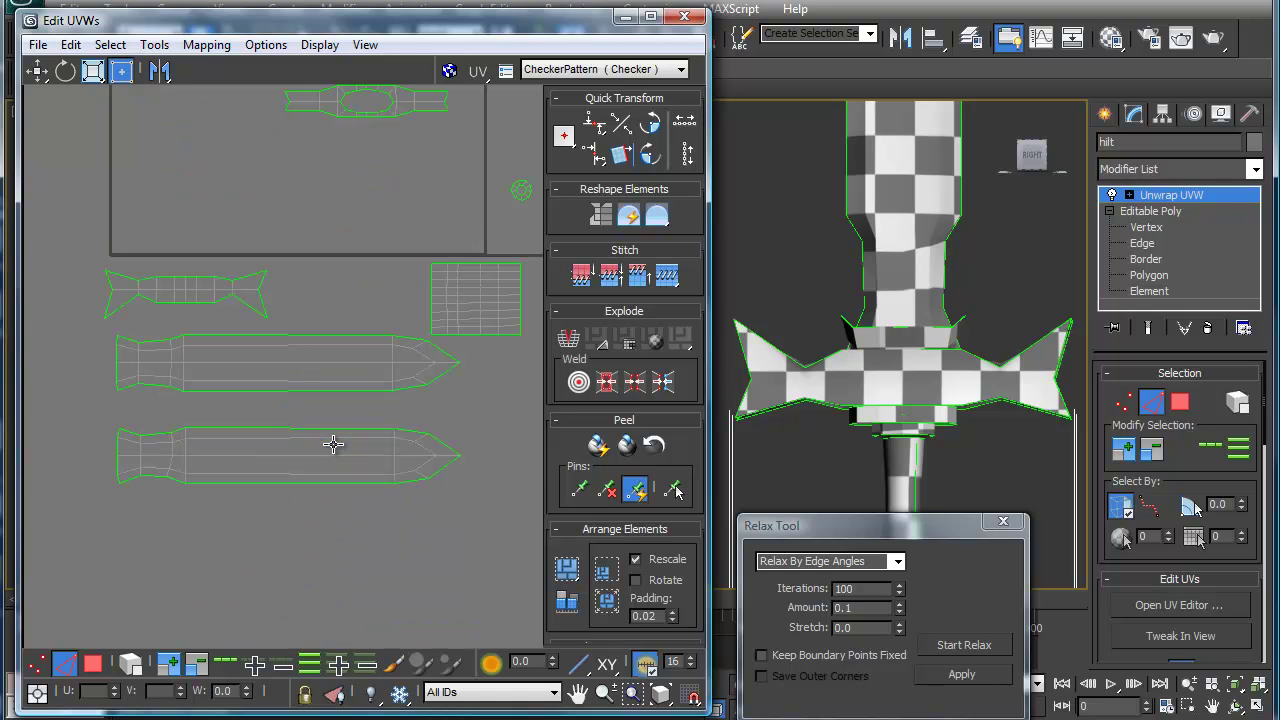
pyautogui.moveTo(349, 416); pyautogui.dragTo(330, 509, button='middle')
pyautogui.moveTo(282, 312); pyautogui.dragTo(295, 462, button='middle')
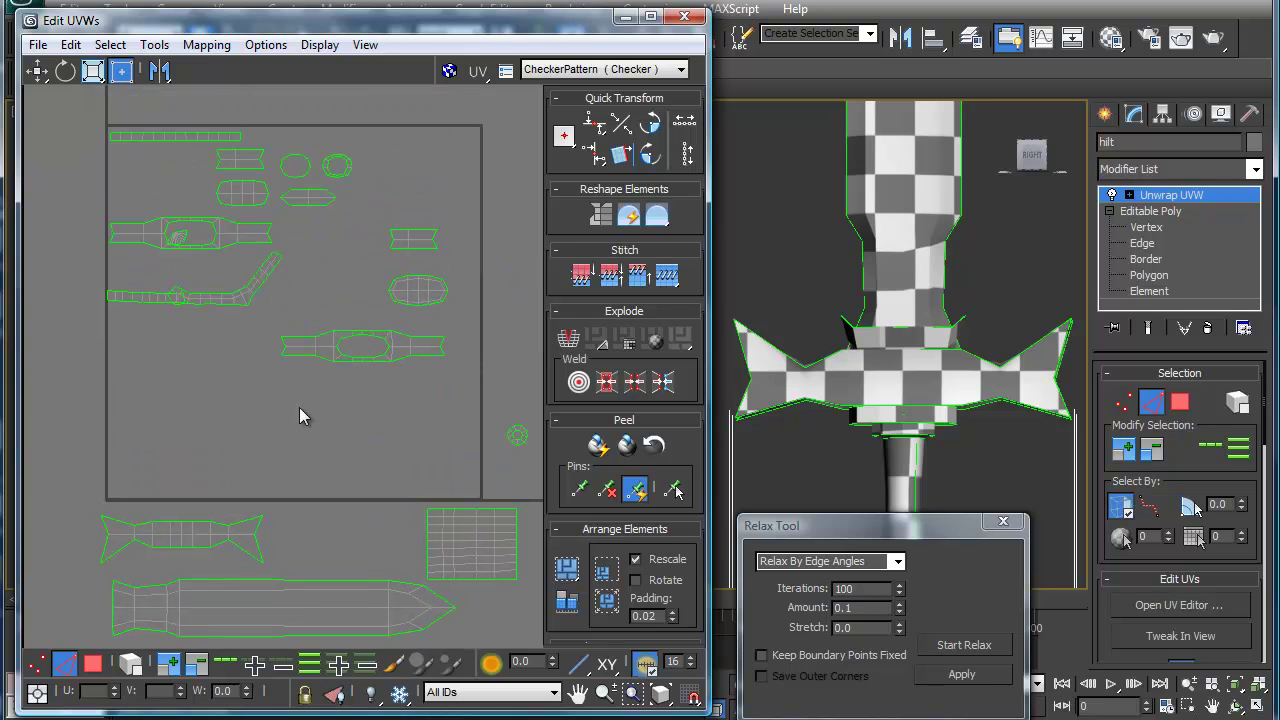
# Step: Select the rounded collar shell's faces and move the shell into the UV tile's upper-right corner
pyautogui.click(425, 289)
pyautogui.click(93, 663)
pyautogui.moveTo(390, 270); pyautogui.dragTo(456, 322)
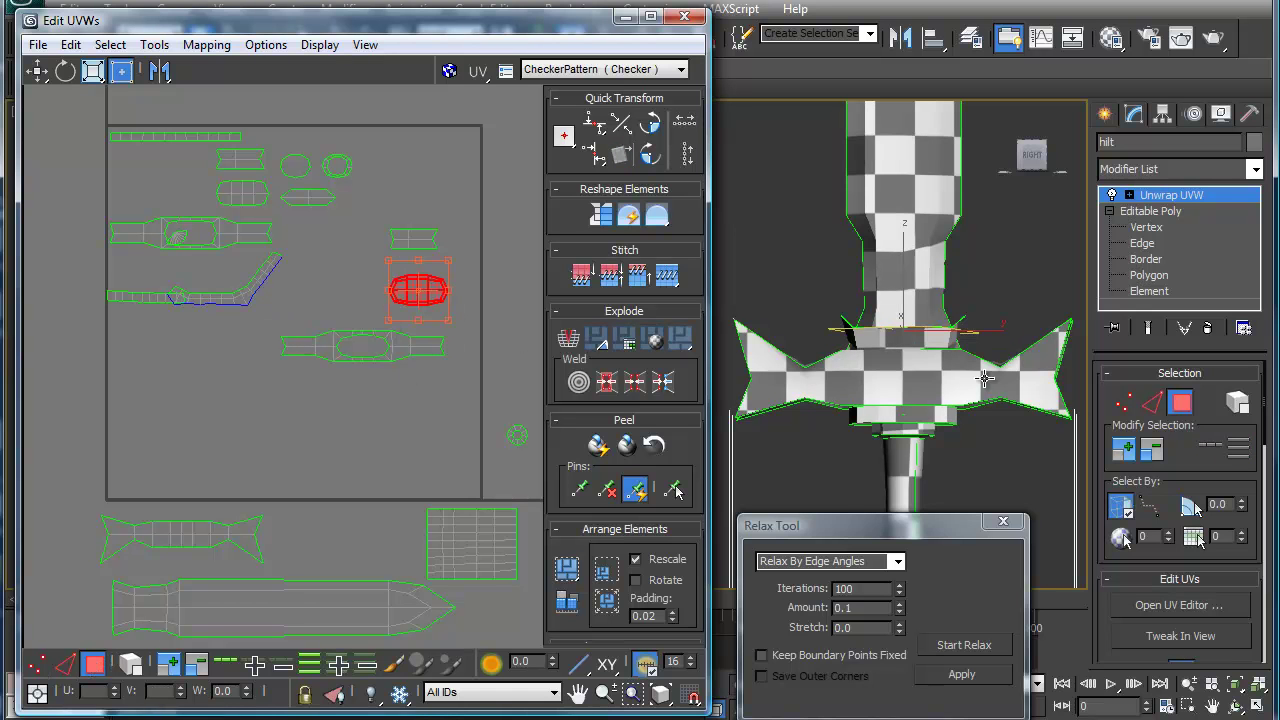
pyautogui.keyDown('alt'); pyautogui.moveTo(1001, 380); pyautogui.dragTo(946, 429, button='middle'); pyautogui.keyUp('alt')
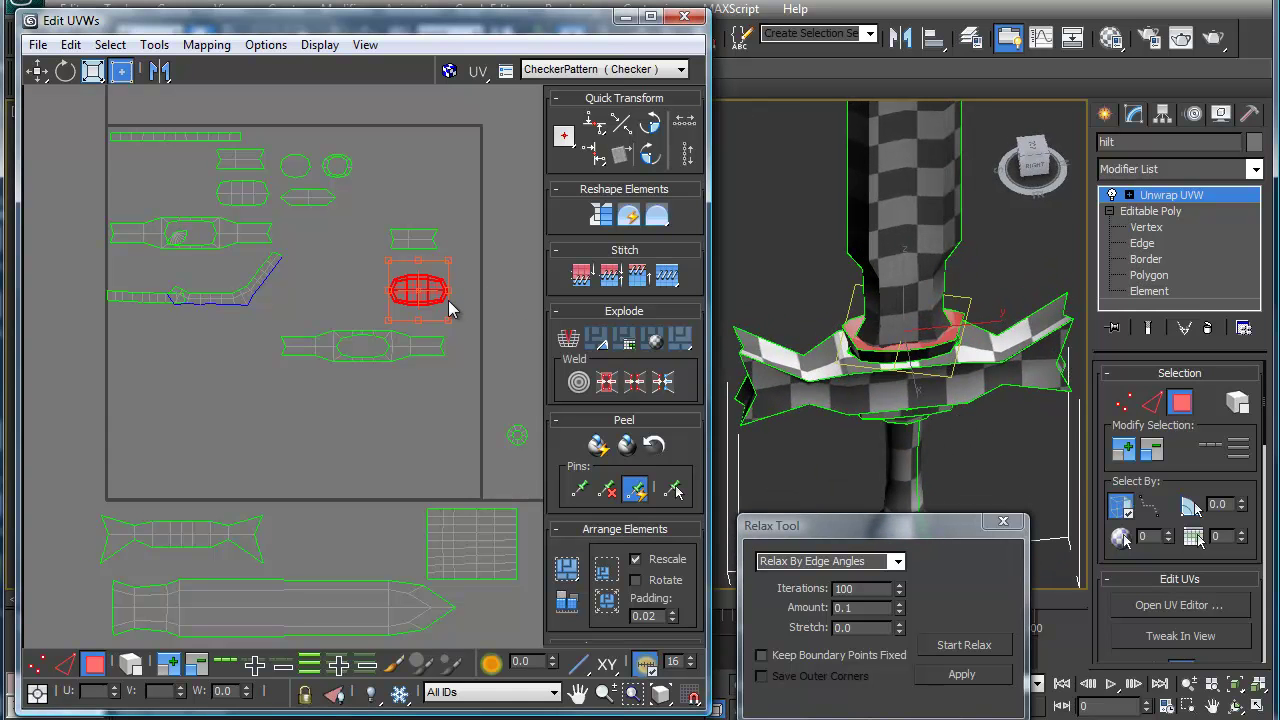
pyautogui.moveTo(430, 294); pyautogui.dragTo(458, 150)
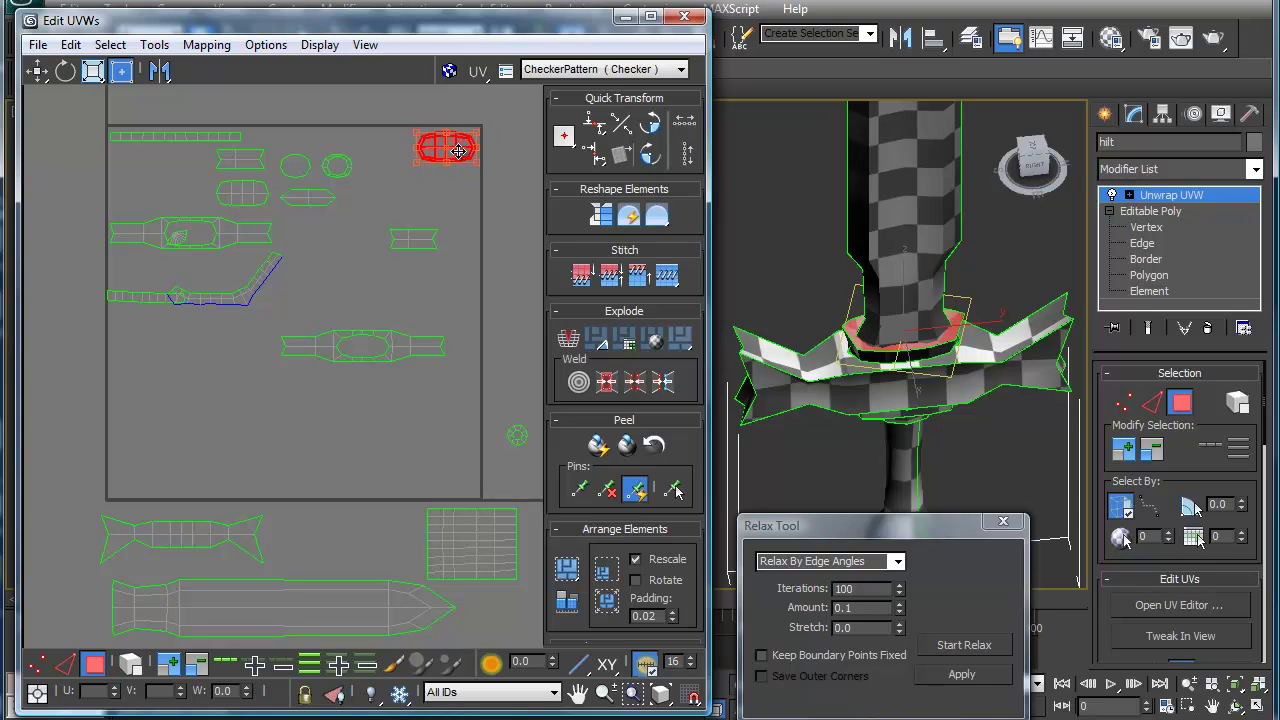
# Step: Select the notched crossguard end shell as a whole element and move it beside the rounded collar shell
pyautogui.click(250, 158)
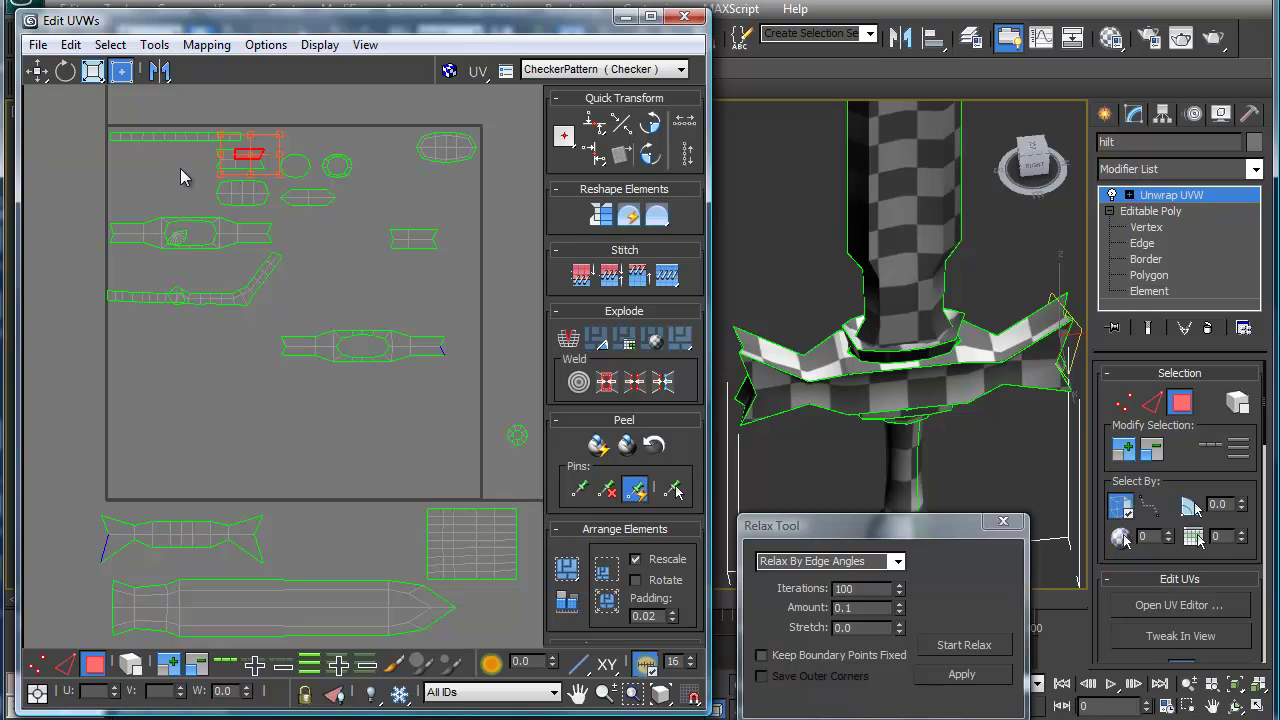
pyautogui.click(248, 168)
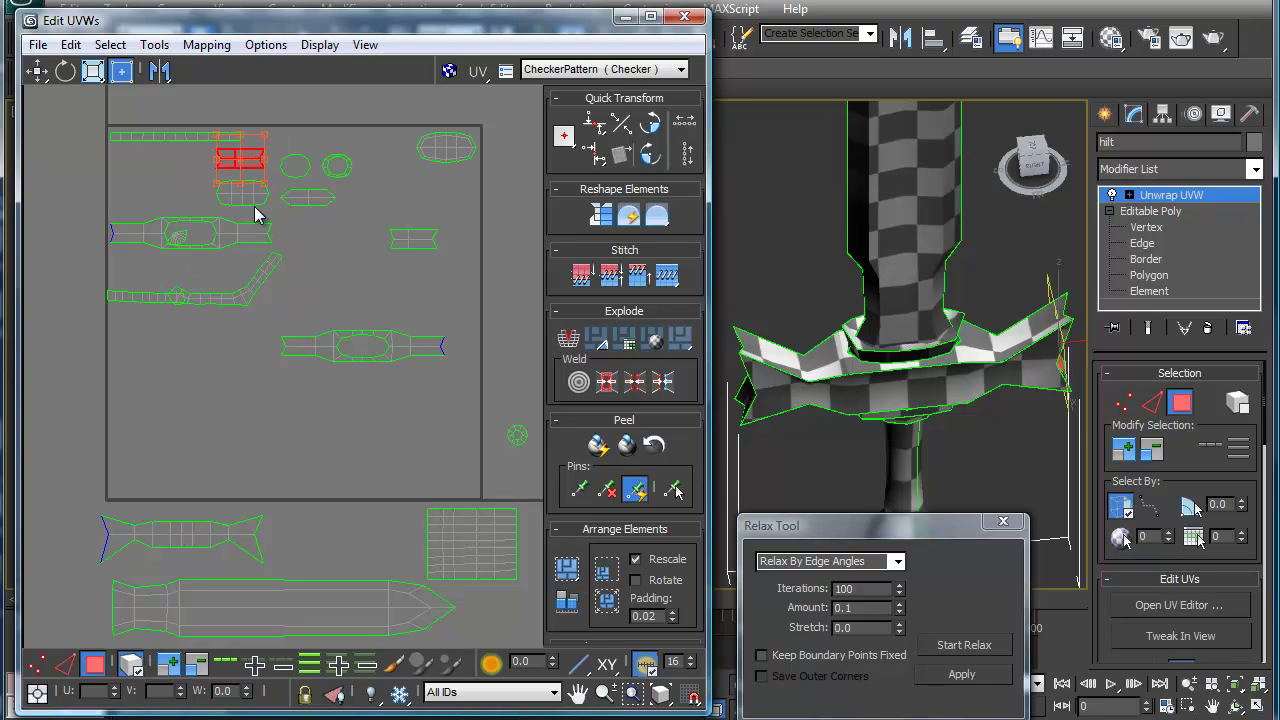
pyautogui.moveTo(250, 170); pyautogui.dragTo(386, 156)
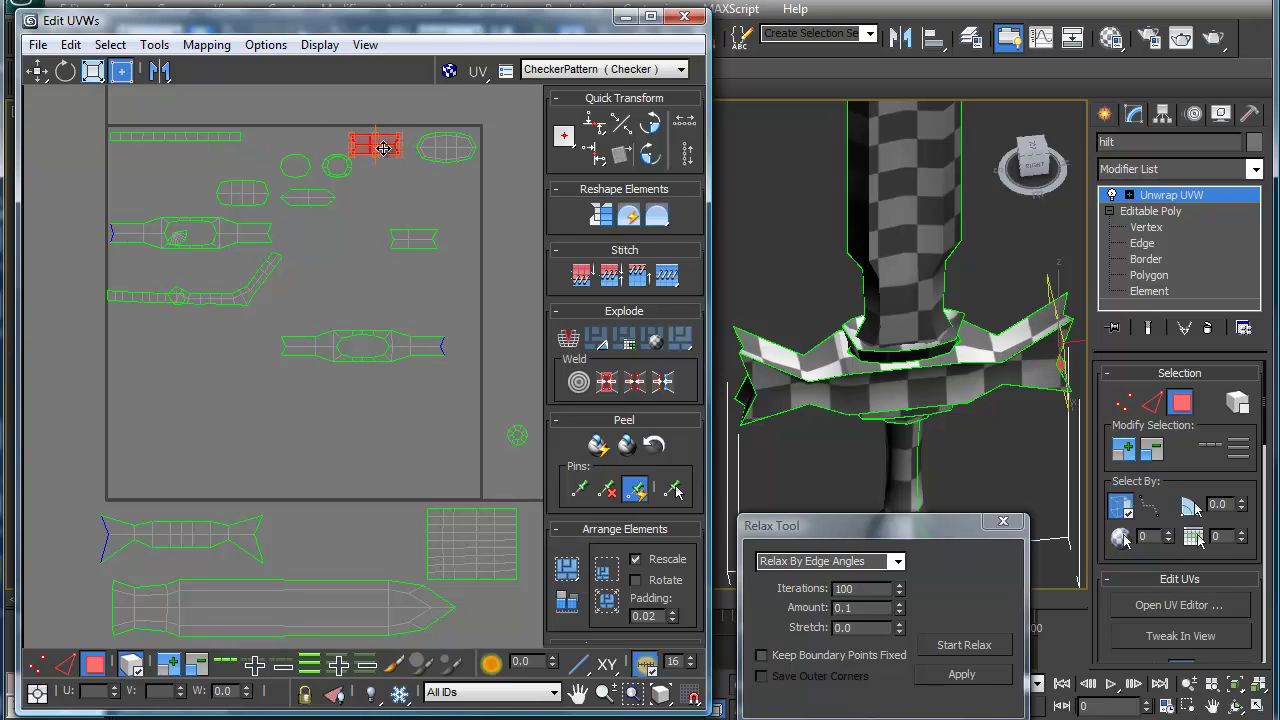
# Step: Enlarge the long collar strip shell, making it noticeably taller, and place it in the UV tile's upper-left corner
pyautogui.click(211, 135)
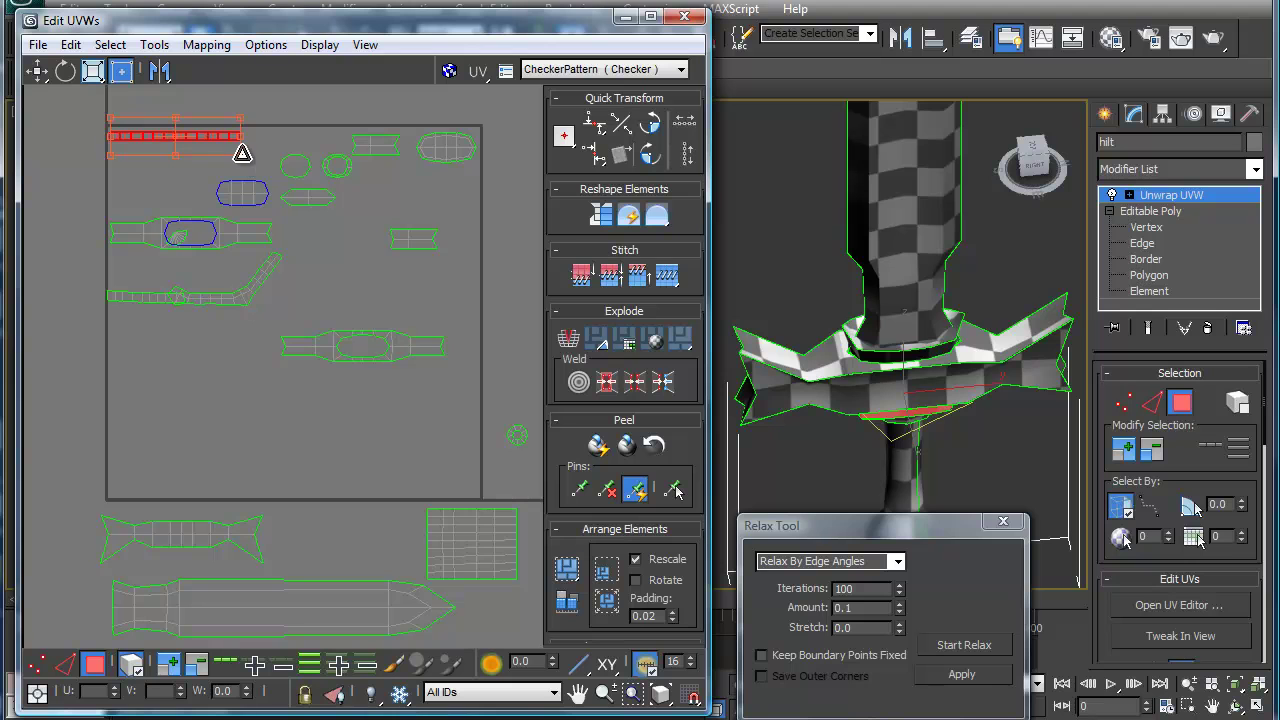
pyautogui.moveTo(241, 153); pyautogui.dragTo(253, 164)
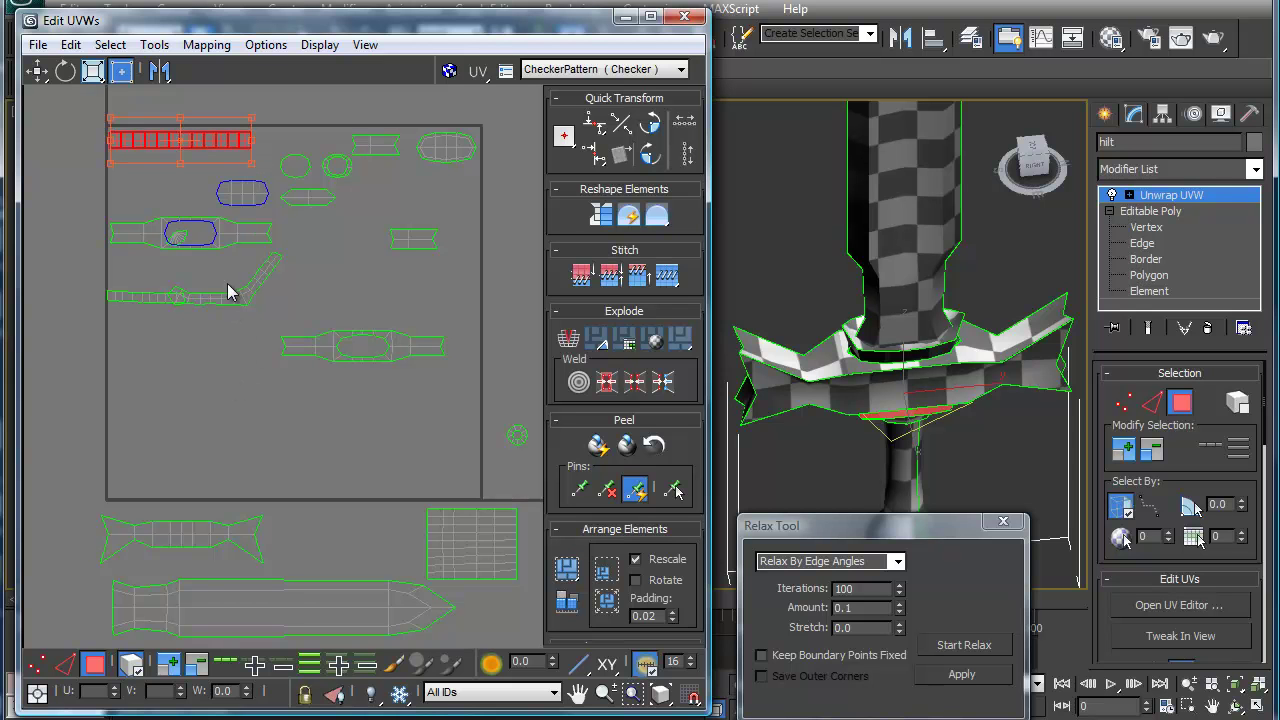
pyautogui.keyDown('alt'); pyautogui.moveTo(885, 435); pyautogui.dragTo(826, 329, button='middle'); pyautogui.keyUp('alt')
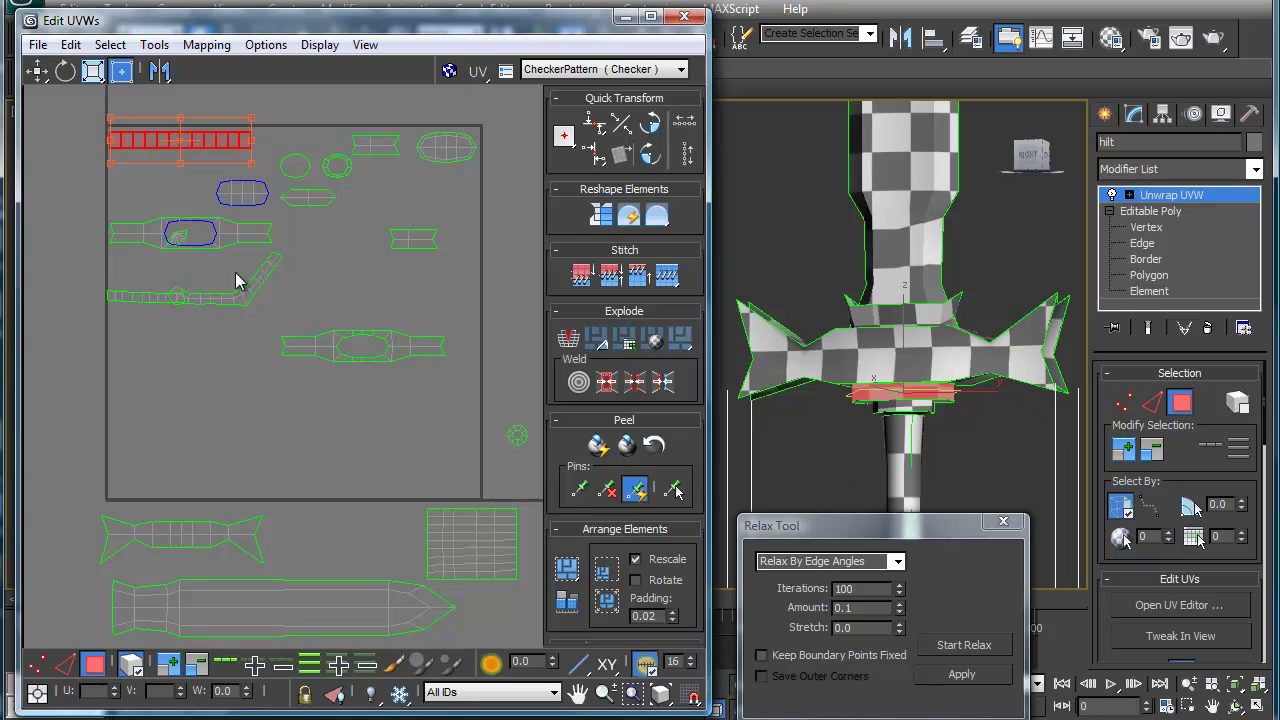
pyautogui.moveTo(230, 137); pyautogui.dragTo(252, 187)
pyautogui.click(329, 275)
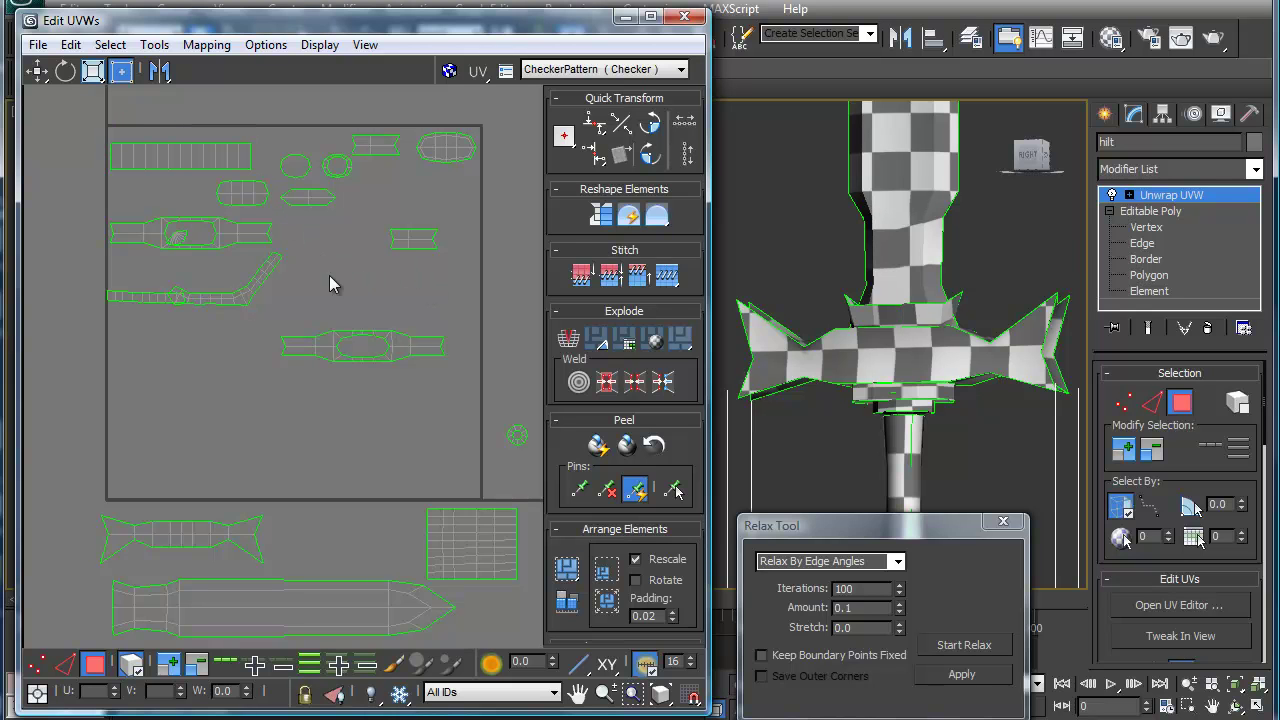
pyautogui.moveTo(199, 152); pyautogui.dragTo(199, 138)
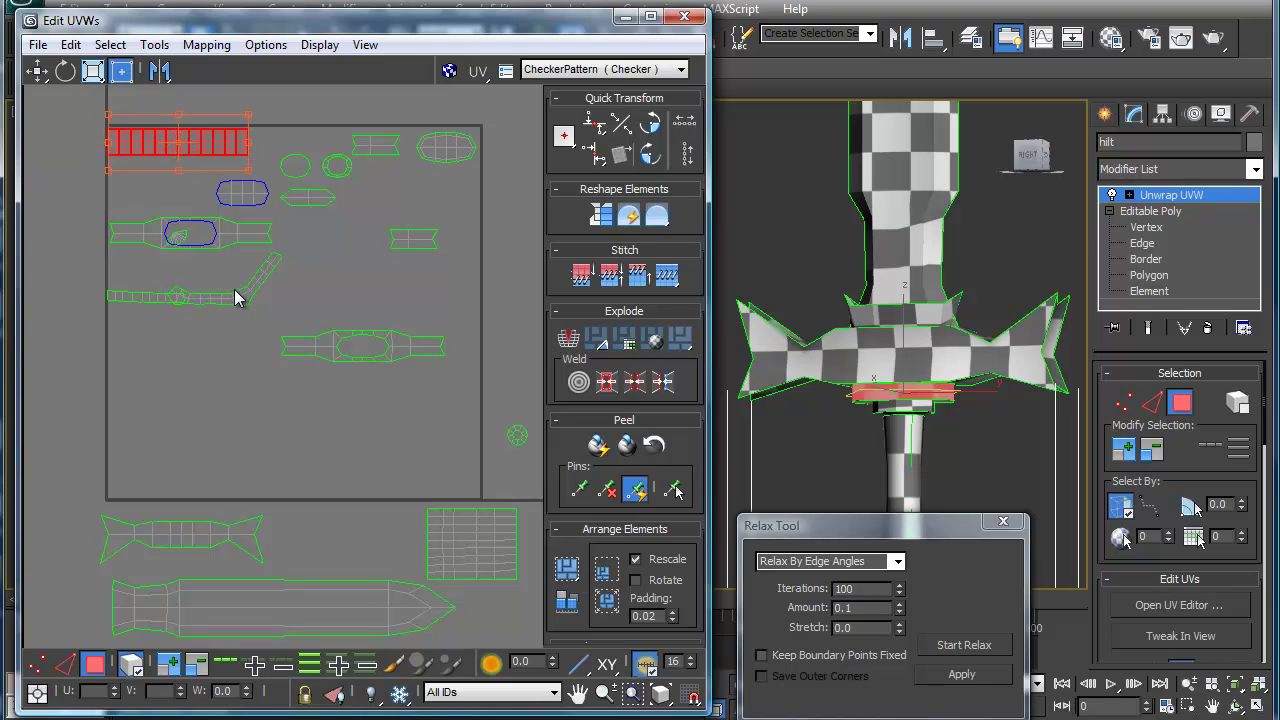
# Step: Shift the notched crossguard plate shell slightly down and move the octagonal collar shell beneath the rounded collar shell
pyautogui.moveTo(234, 291); pyautogui.dragTo(240, 295, button='middle')
pyautogui.click(245, 236)
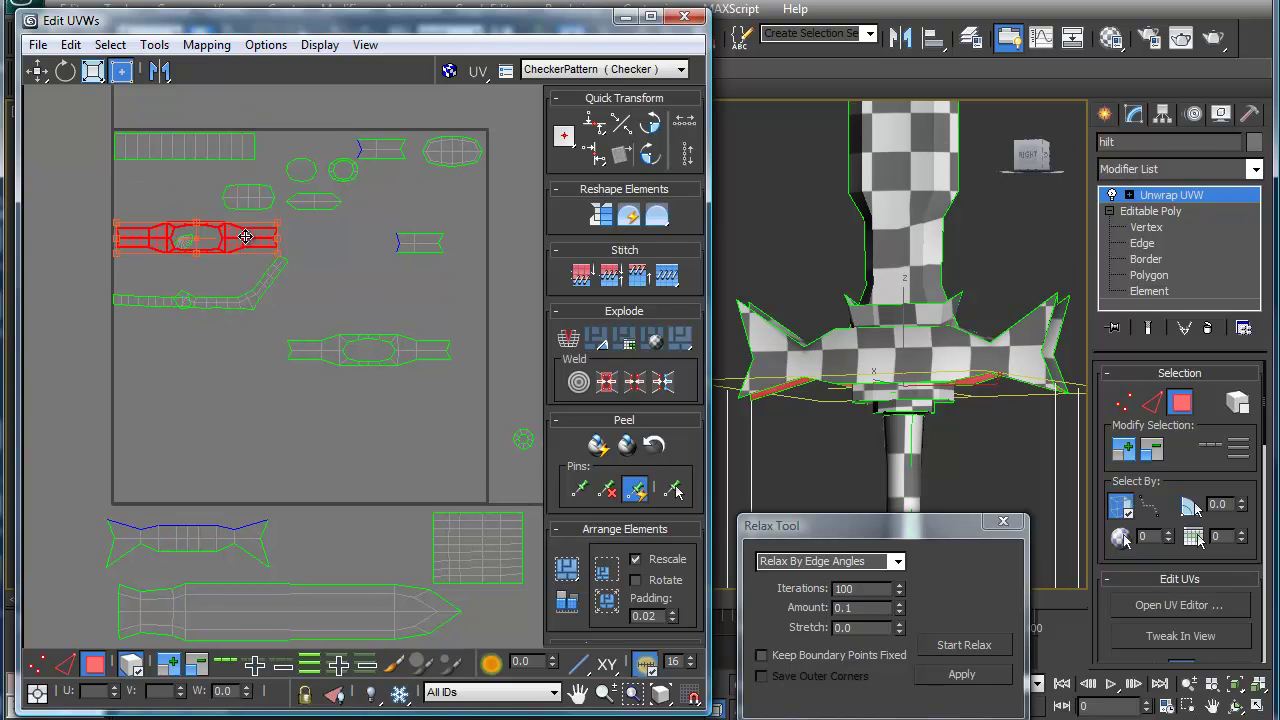
pyautogui.moveTo(245, 236); pyautogui.dragTo(245, 246)
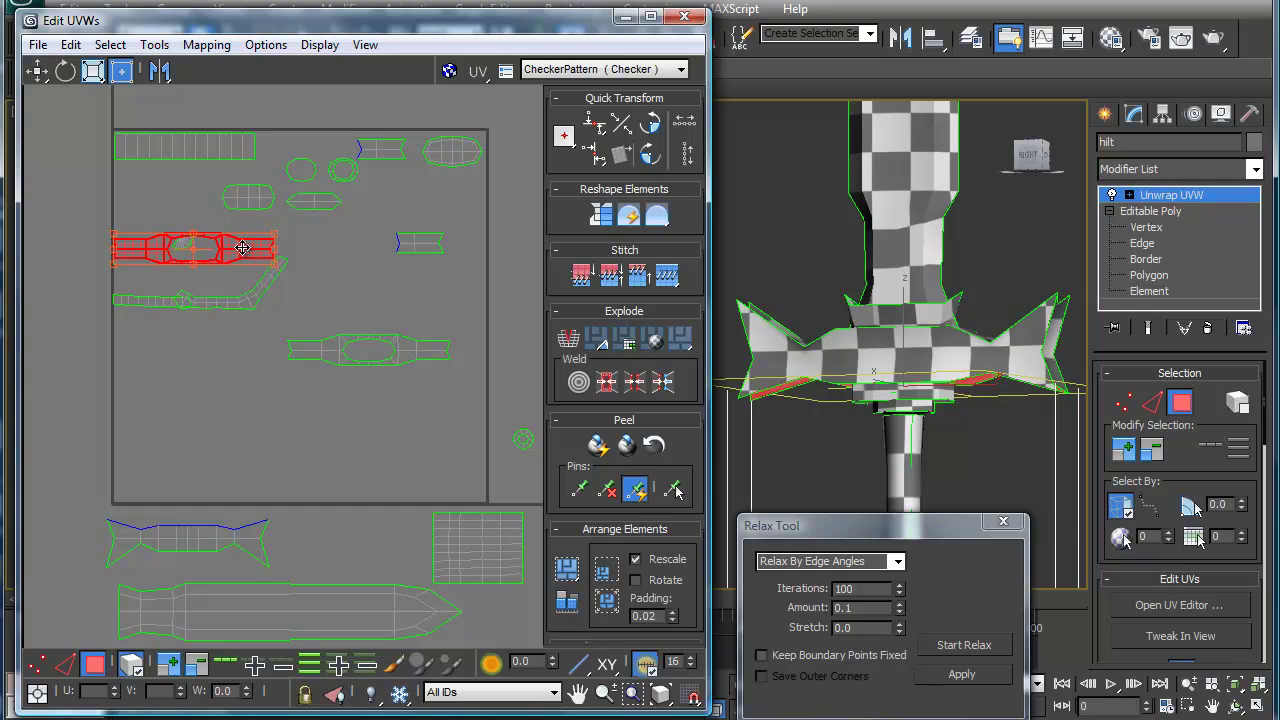
pyautogui.click(246, 198)
pyautogui.moveTo(246, 198); pyautogui.dragTo(455, 189)
# Step: Place the two round collar shells beside the long collar strip and the narrow pointed shell beneath the notched end shell
pyautogui.moveTo(280, 149); pyautogui.dragTo(335, 157)
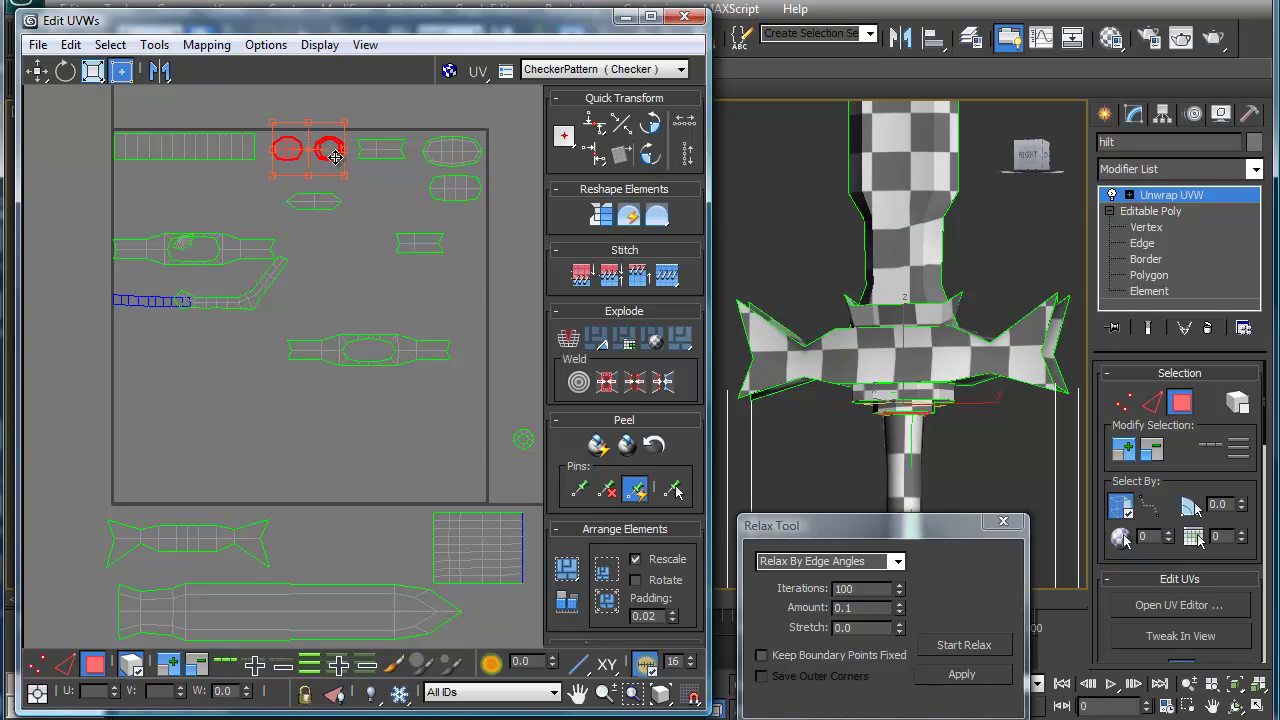
pyautogui.moveTo(312, 205); pyautogui.dragTo(383, 176)
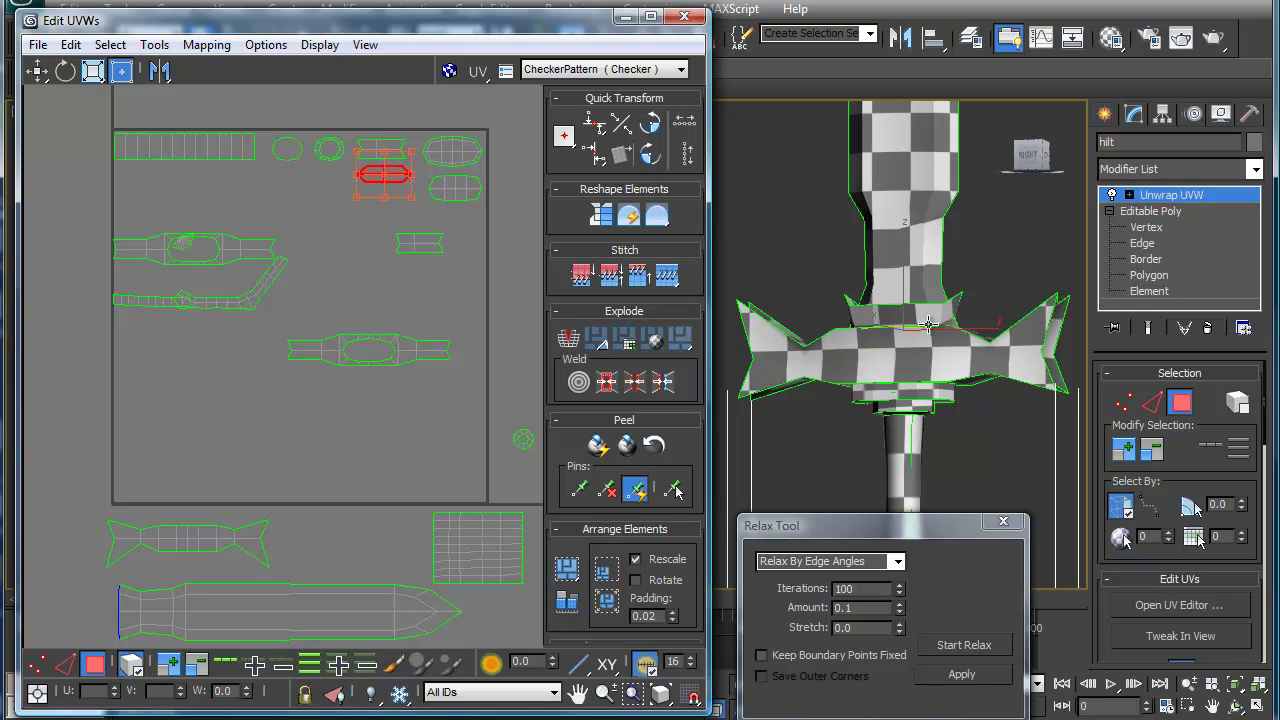
# Step: Stack the two crossguard plate shells beneath the long collar strip and place the fan-shaped shell beside them
pyautogui.keyDown('alt'); pyautogui.moveTo(891, 307); pyautogui.dragTo(954, 351, button='middle'); pyautogui.keyUp('alt')
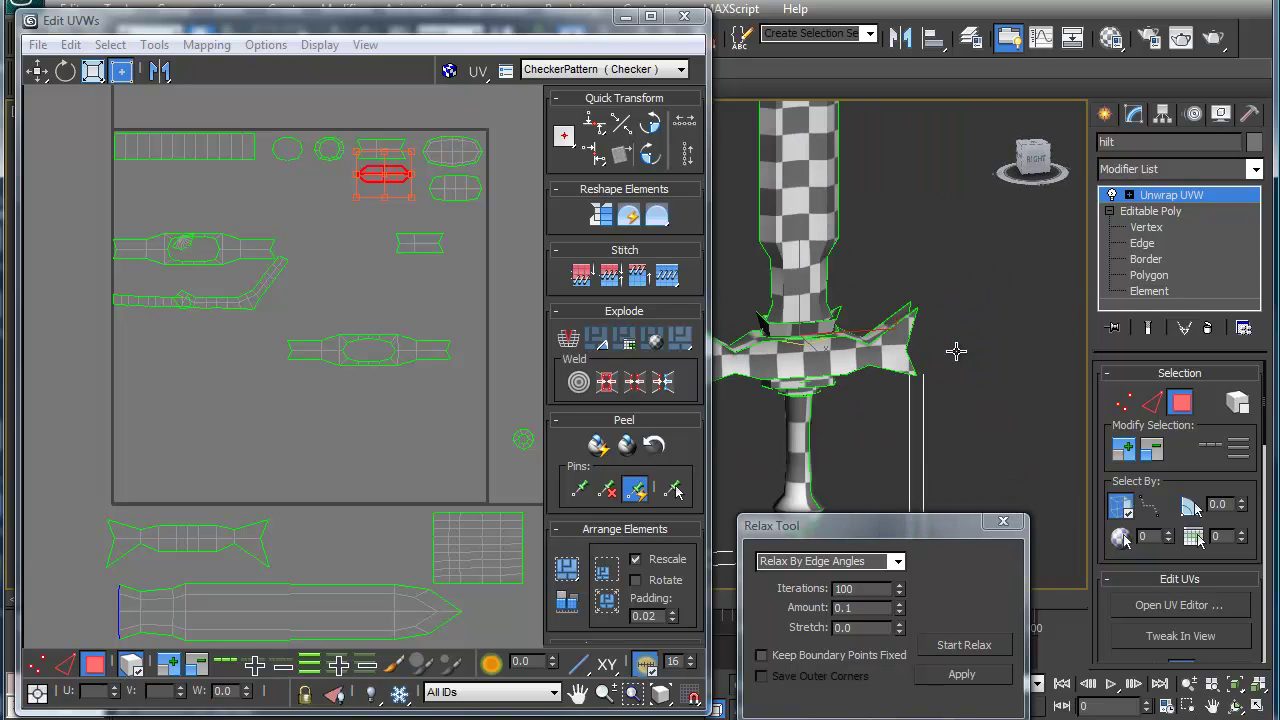
pyautogui.moveTo(241, 252); pyautogui.dragTo(240, 190)
pyautogui.click(188, 242)
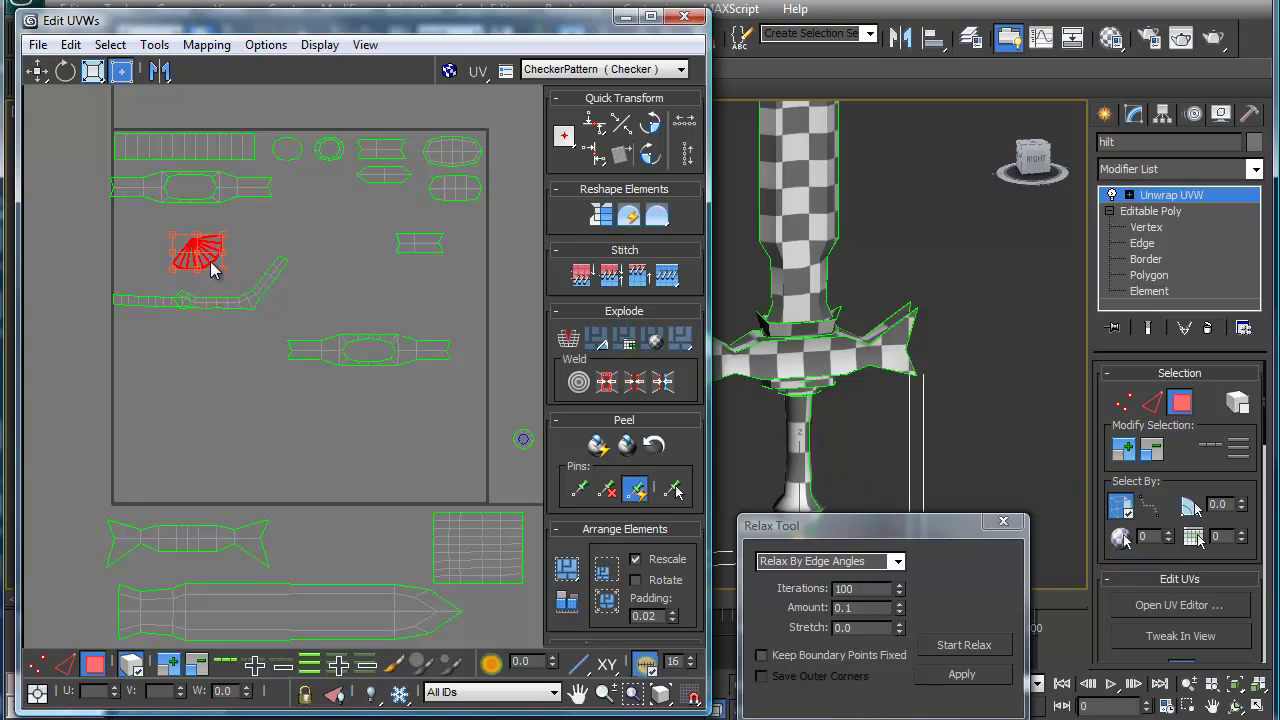
pyautogui.moveTo(200, 254); pyautogui.dragTo(303, 191)
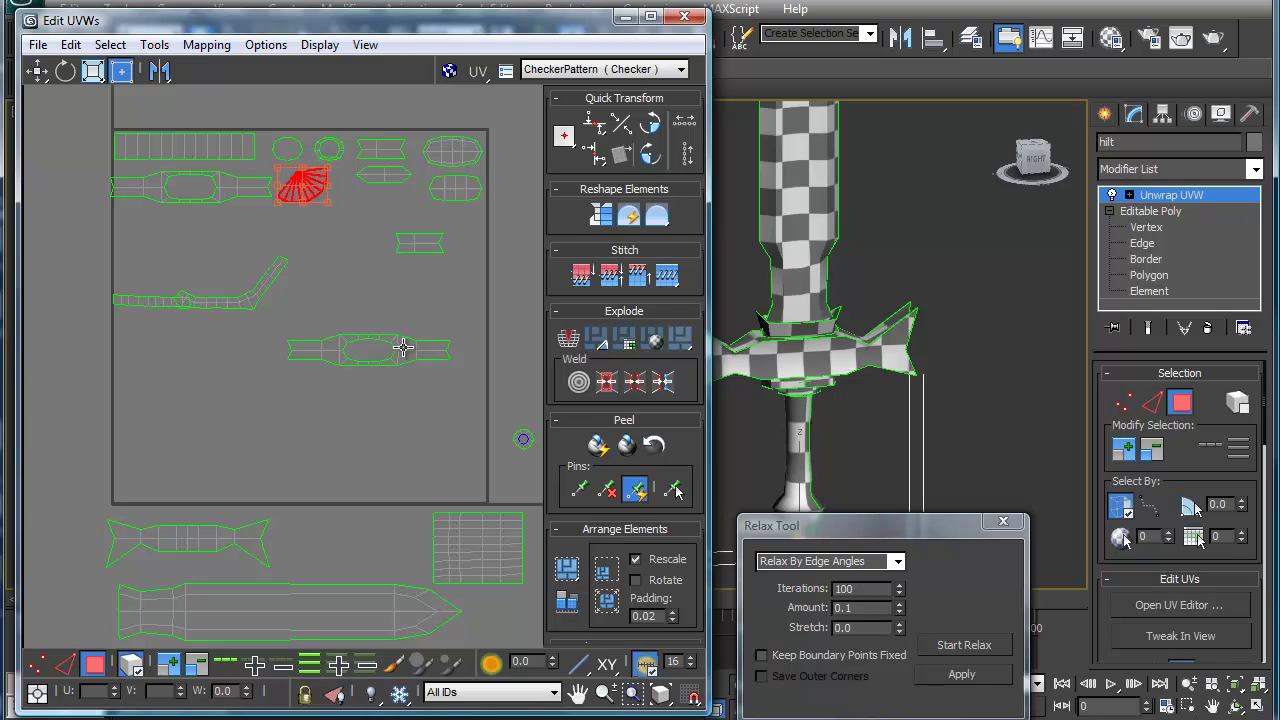
pyautogui.moveTo(405, 347); pyautogui.dragTo(229, 219)
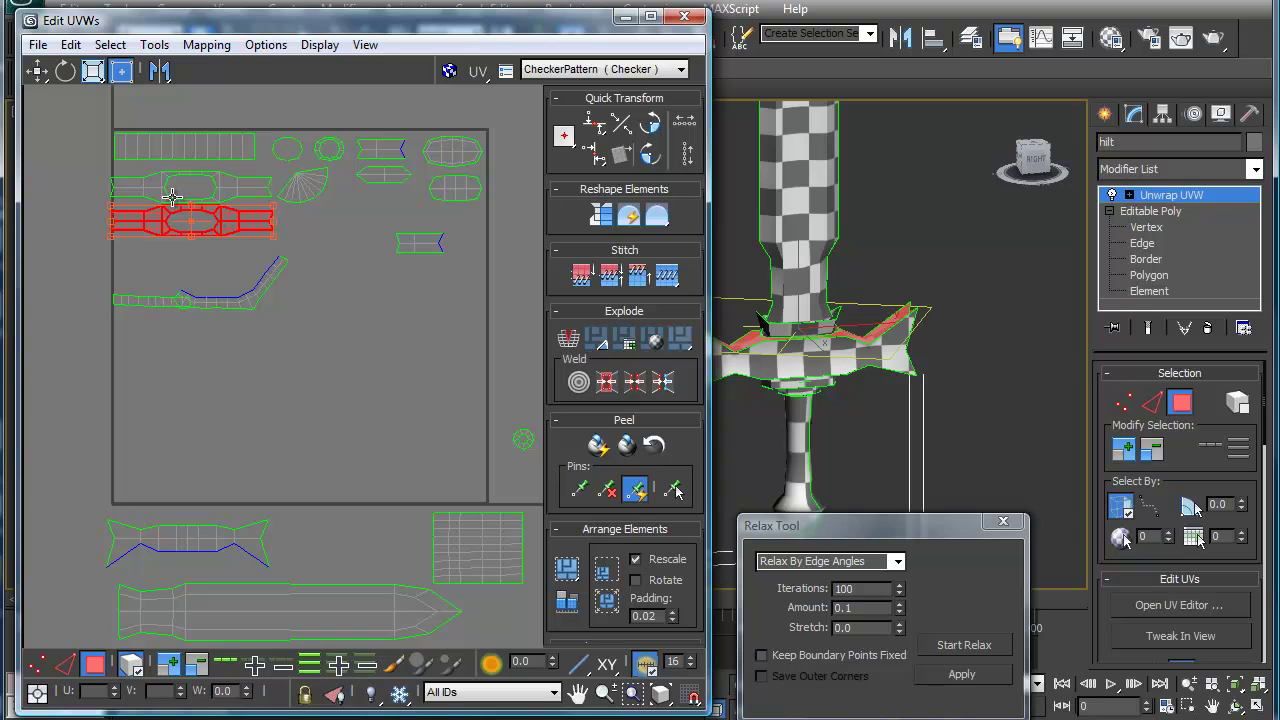
pyautogui.moveTo(97, 177); pyautogui.dragTo(320, 187)
pyautogui.click(347, 205)
pyautogui.click(312, 194)
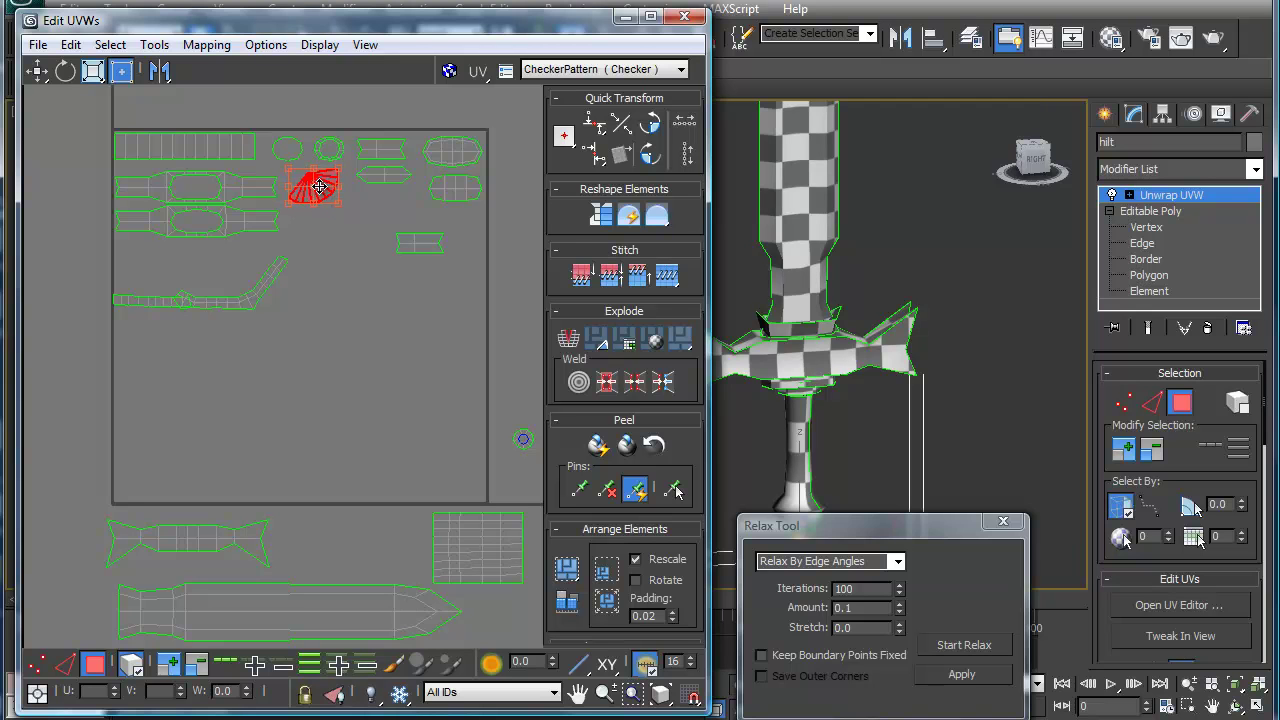
# Step: Move the remaining notched end shell directly beneath the narrow pointed shell
pyautogui.click(419, 243)
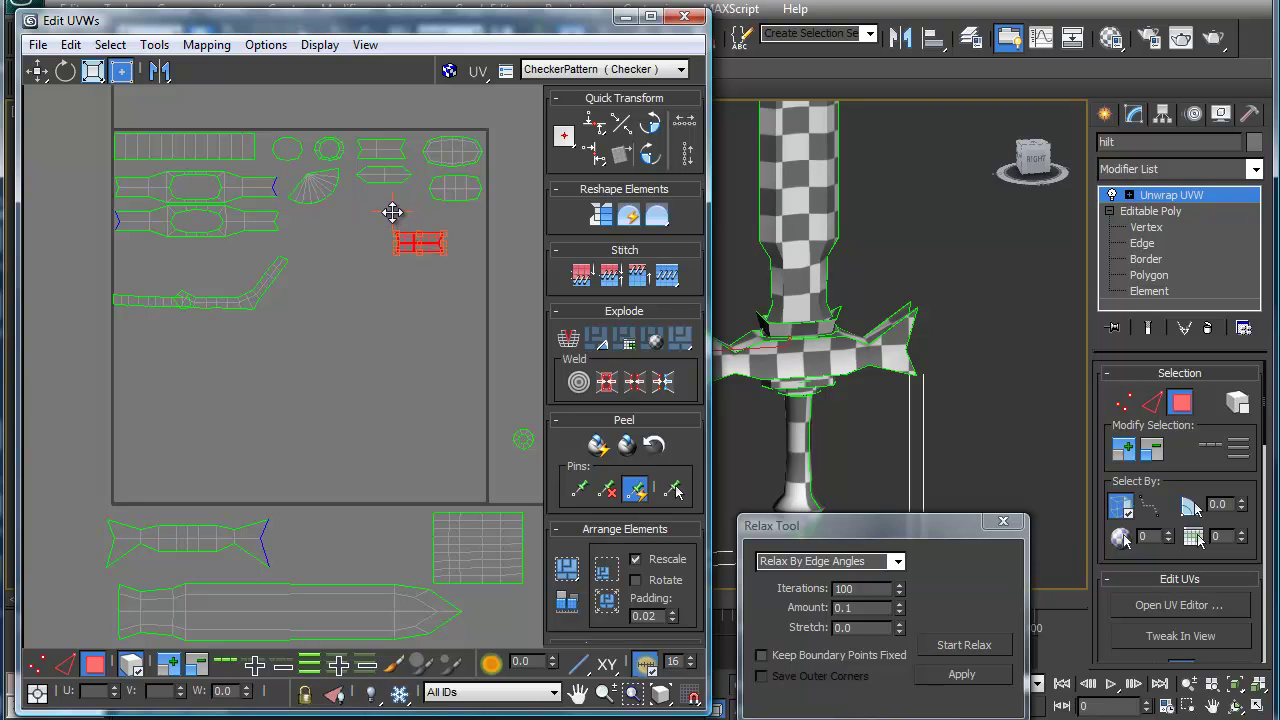
pyautogui.moveTo(419, 244); pyautogui.dragTo(382, 200)
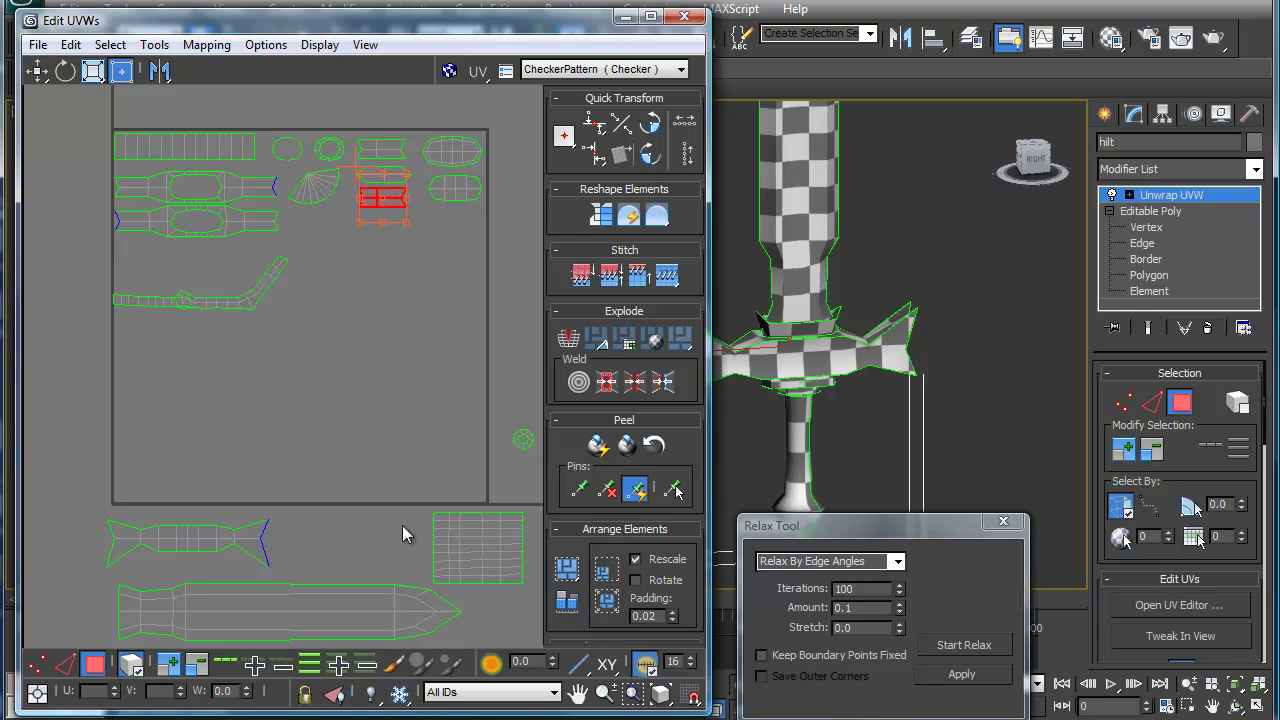
pyautogui.click(188, 535)
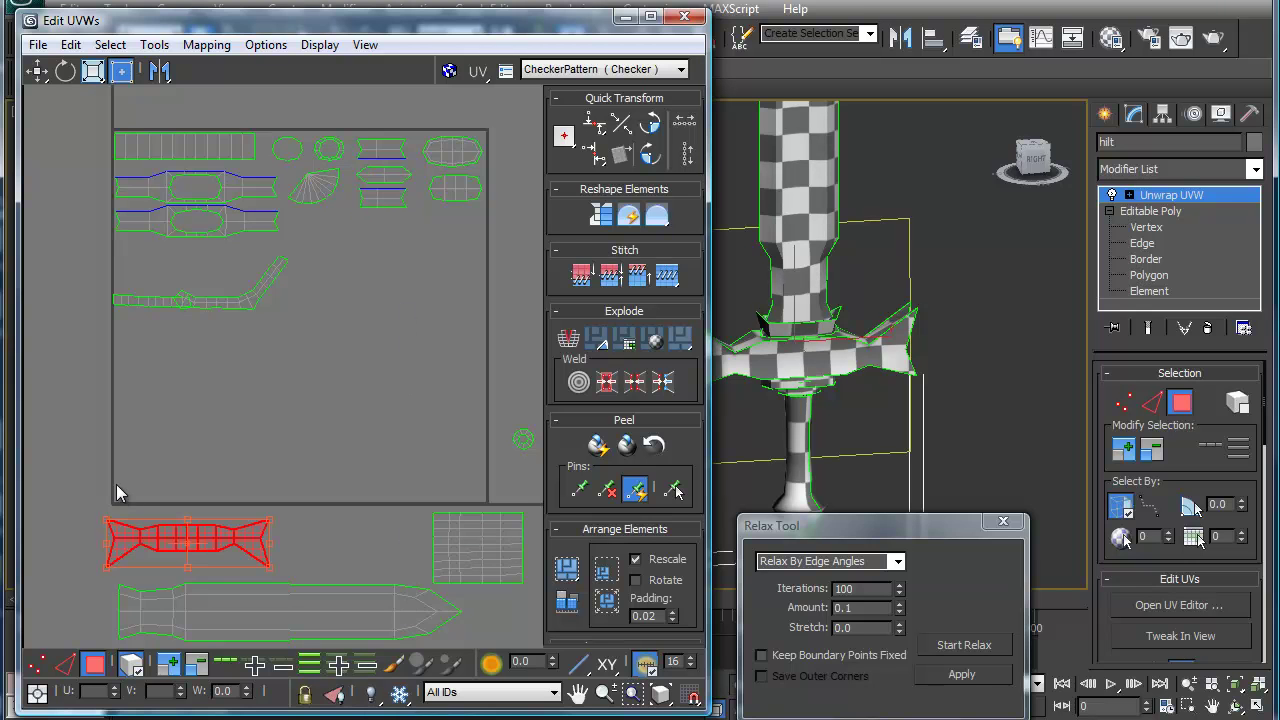
# Step: Fit the bent strip, the short straight strip and the small ring shell into the space beneath the other small shells
pyautogui.click(225, 303)
pyautogui.moveTo(225, 303); pyautogui.dragTo(386, 234)
pyautogui.click(163, 300)
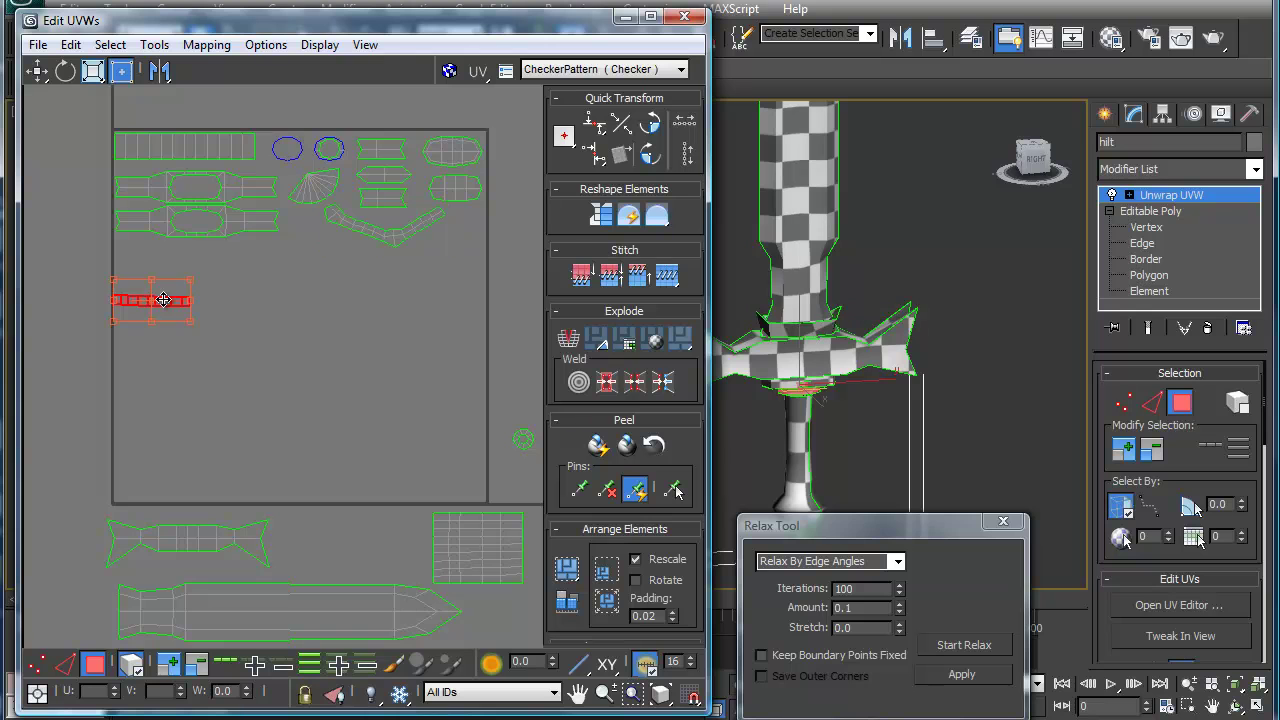
pyautogui.moveTo(166, 300); pyautogui.dragTo(336, 246)
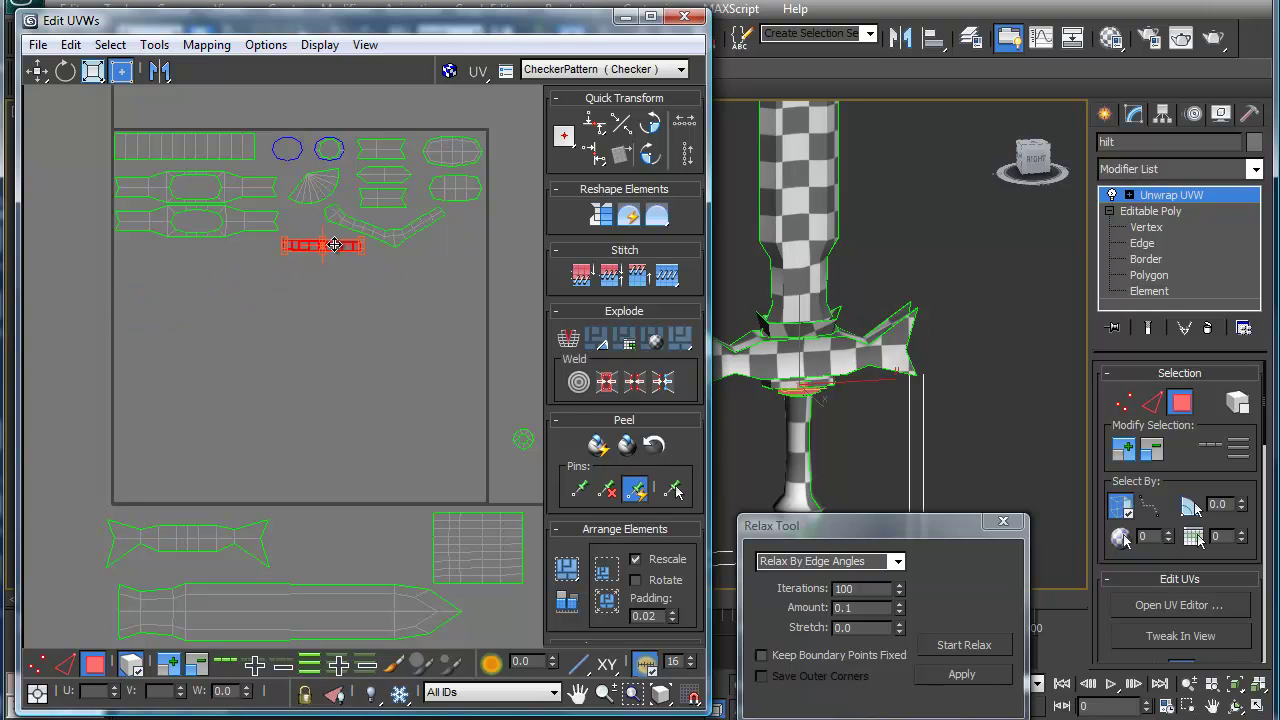
pyautogui.click(521, 444)
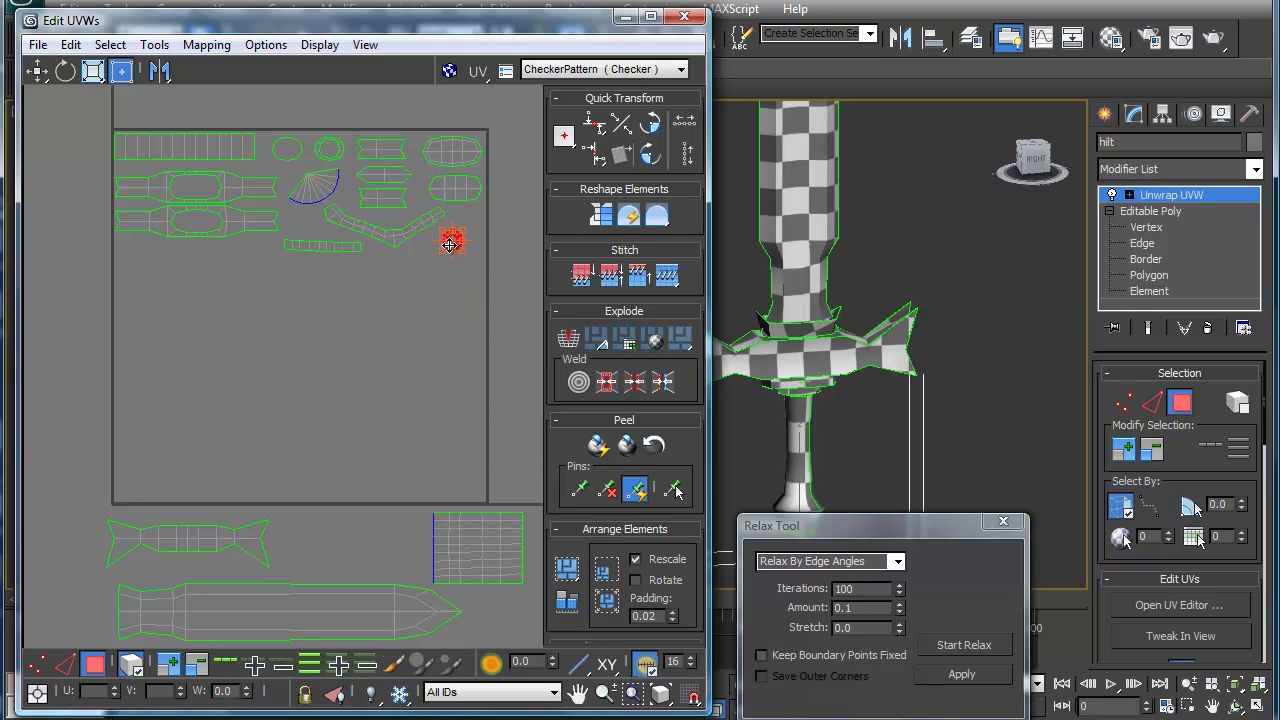
pyautogui.moveTo(450, 240); pyautogui.dragTo(491, 269)
# Step: Straighten the short strip shell by aligning the vertices along its lower and upper edges horizontally
pyautogui.click(330, 250)
pyautogui.scroll(5, 328, 247)
pyautogui.click(296, 359)
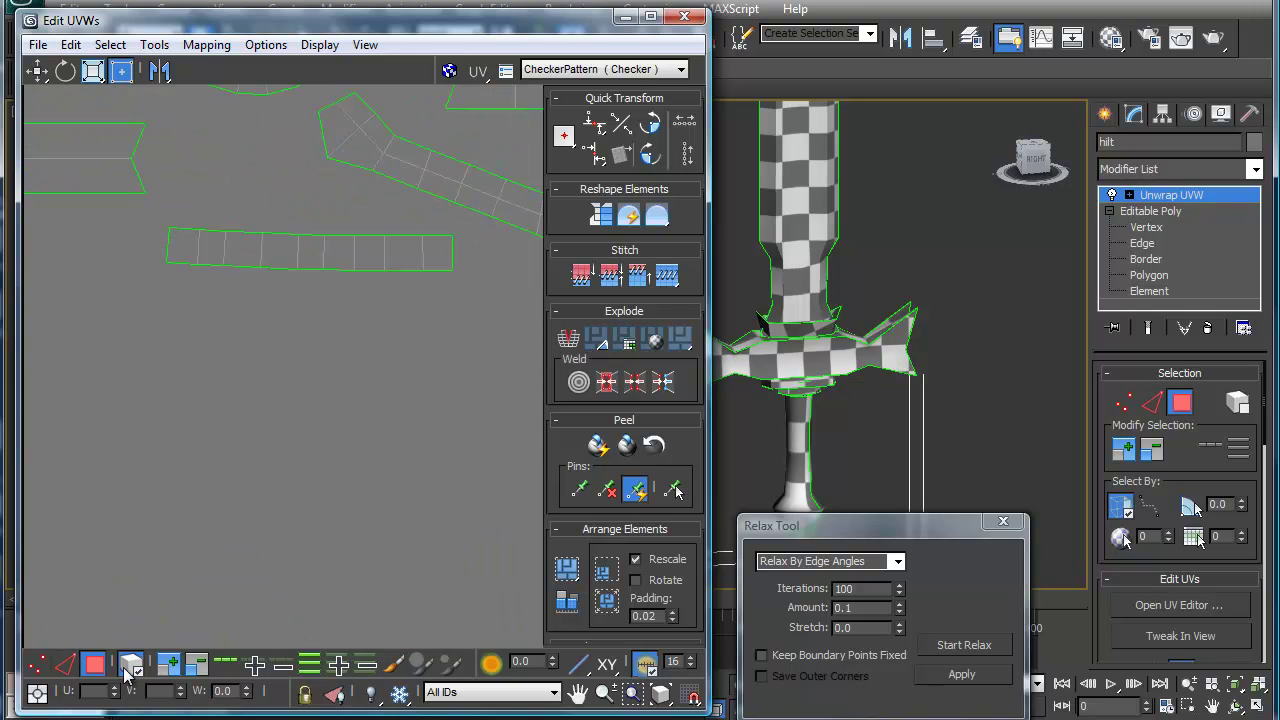
pyautogui.press('1')
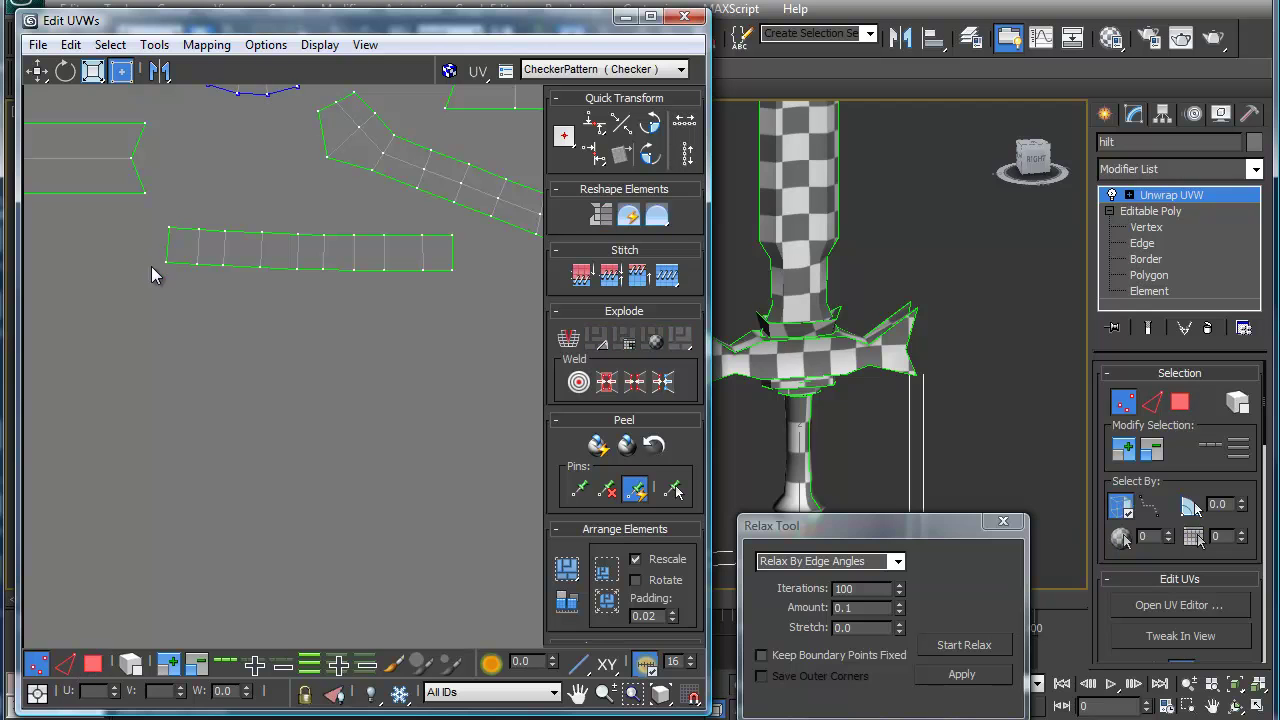
pyautogui.moveTo(242, 287); pyautogui.dragTo(472, 310)
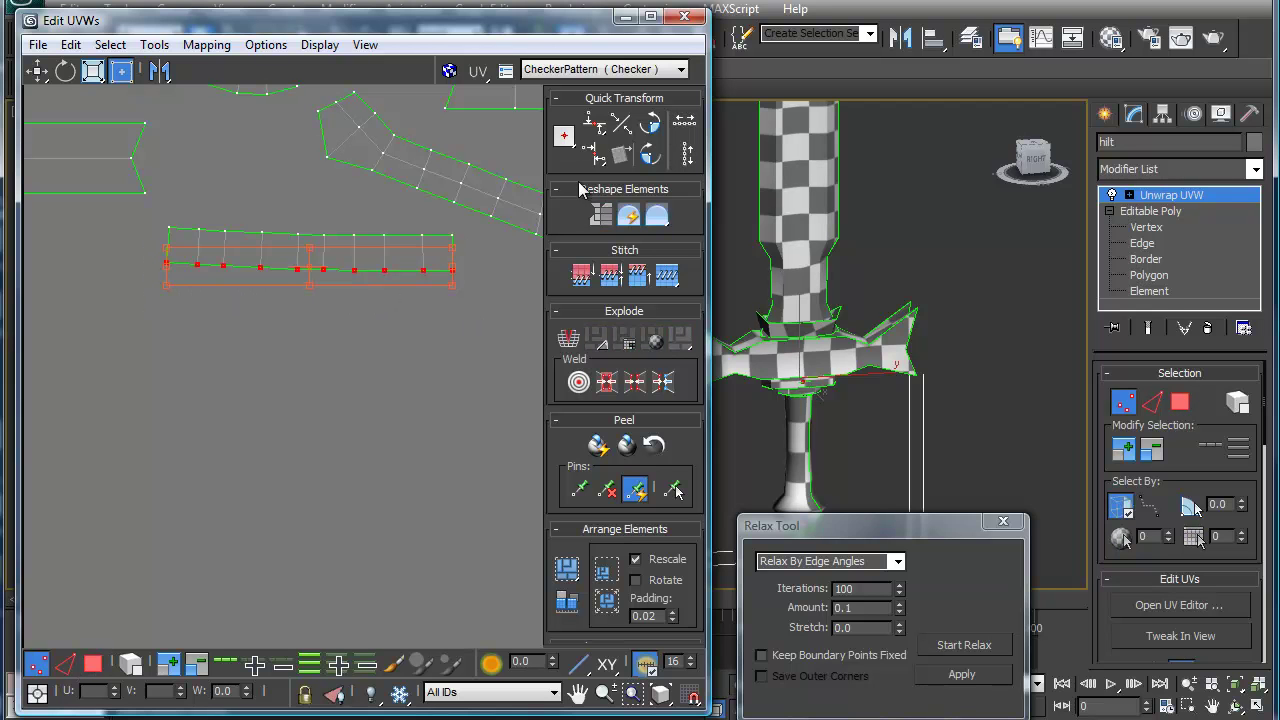
pyautogui.click(594, 127)
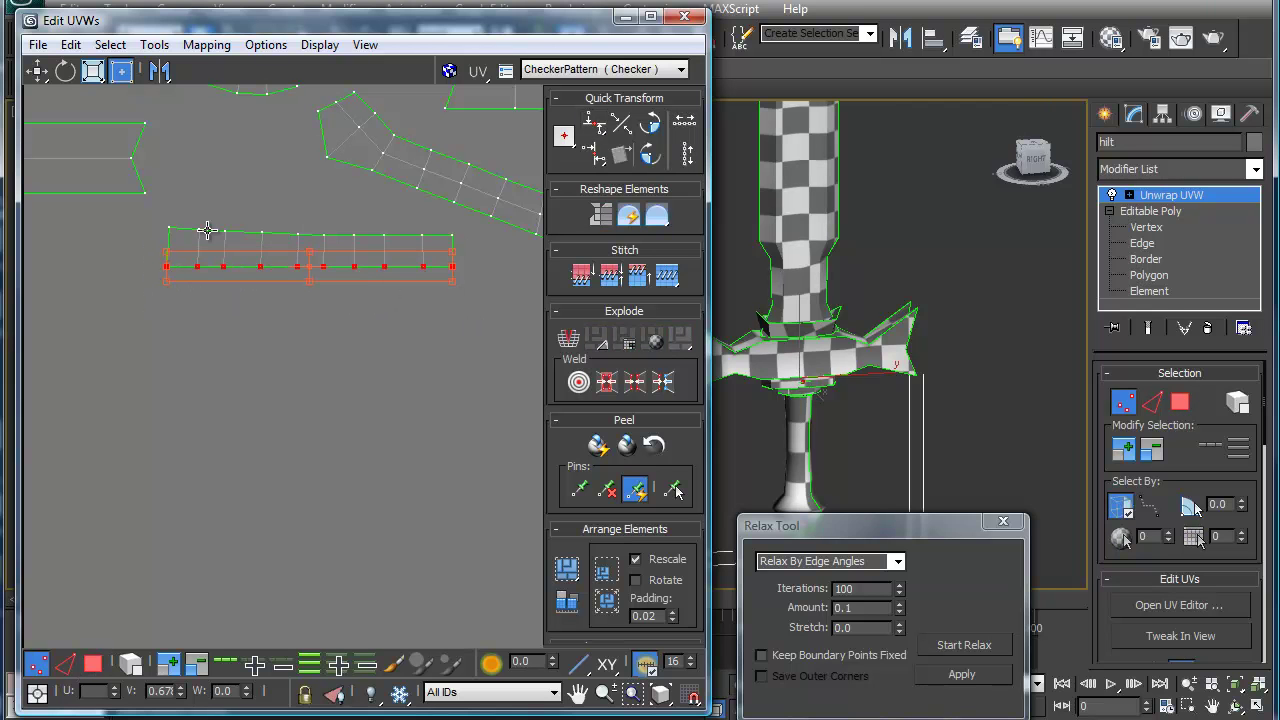
pyautogui.moveTo(388, 254); pyautogui.dragTo(462, 254)
pyautogui.click(594, 127)
pyautogui.click(315, 335)
# Step: Align the vertices at both ends of the short strip shell vertically
pyautogui.moveTo(141, 219); pyautogui.dragTo(178, 293)
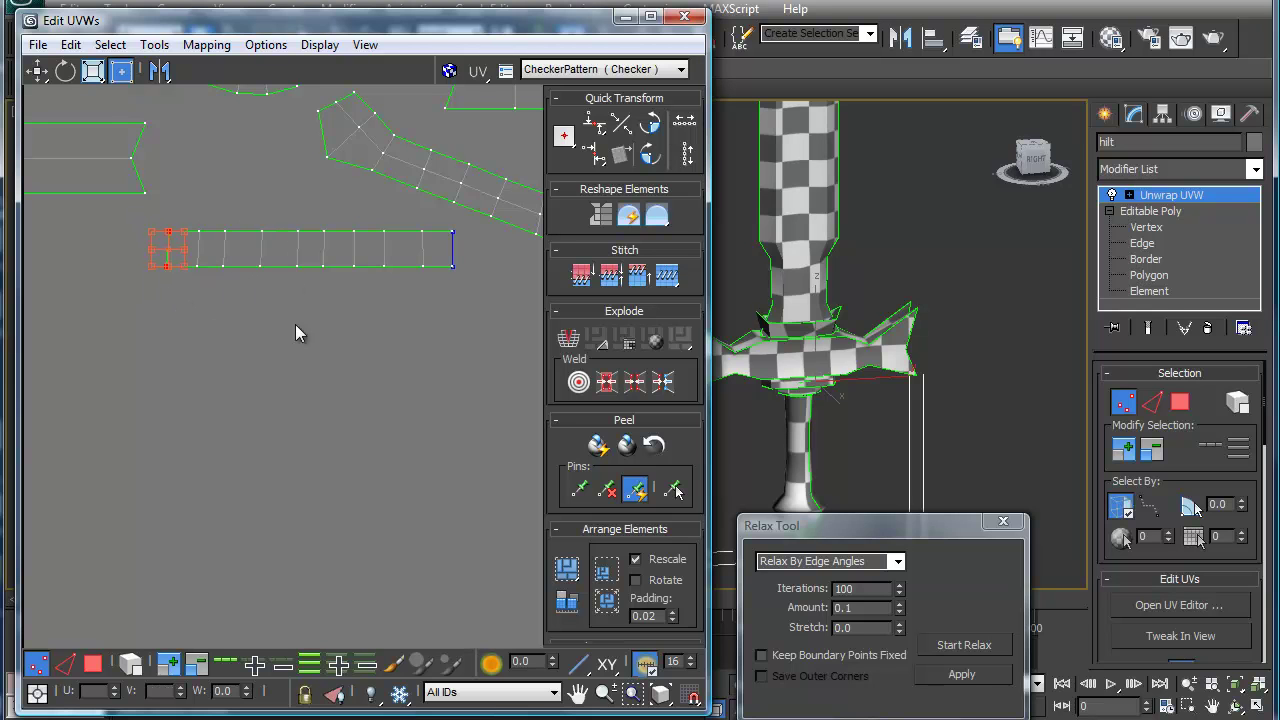
pyautogui.click(597, 162)
pyautogui.moveTo(458, 269); pyautogui.dragTo(459, 272)
pyautogui.click(591, 163)
# Step: Move both blade shells as whole elements into the bottom of the UV tile and scale them proportionally to span its width
pyautogui.scroll(-5, 249, 368)
pyautogui.scroll(-3, 250, 376)
pyautogui.moveTo(254, 451); pyautogui.dragTo(286, 371, button='middle')
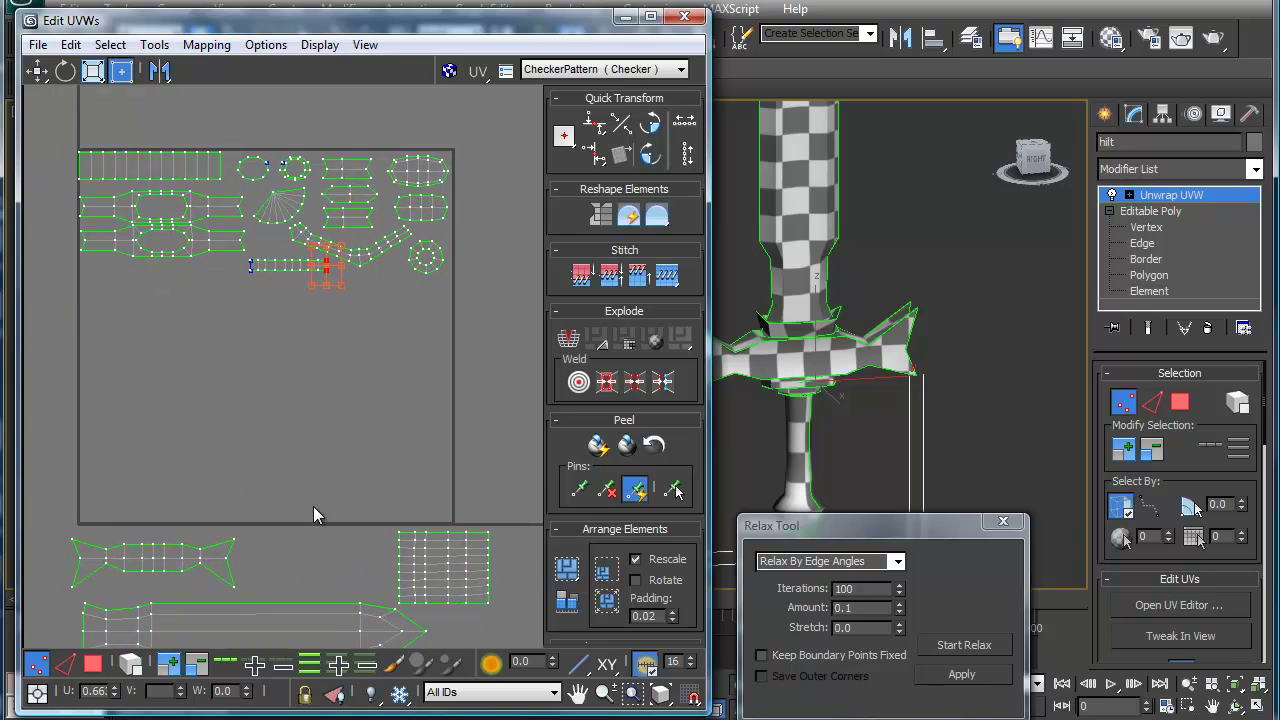
pyautogui.scroll(-2, 300, 430)
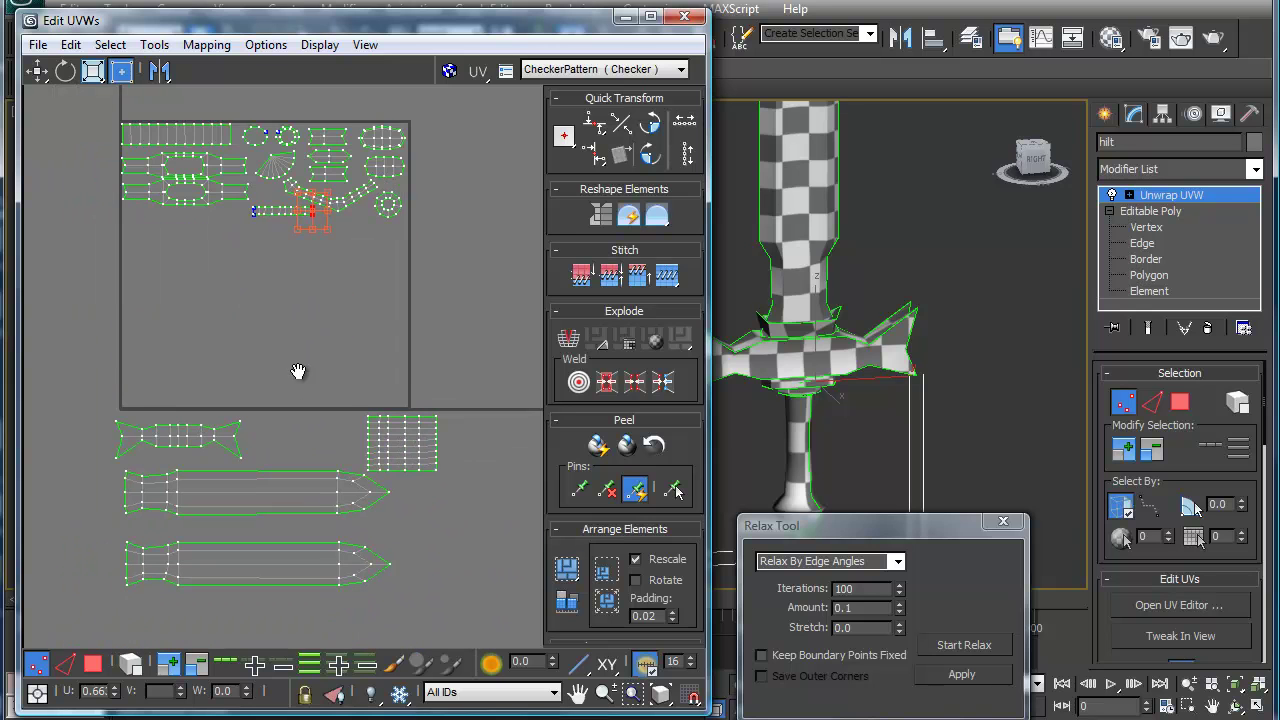
pyautogui.click(130, 663)
pyautogui.click(183, 512)
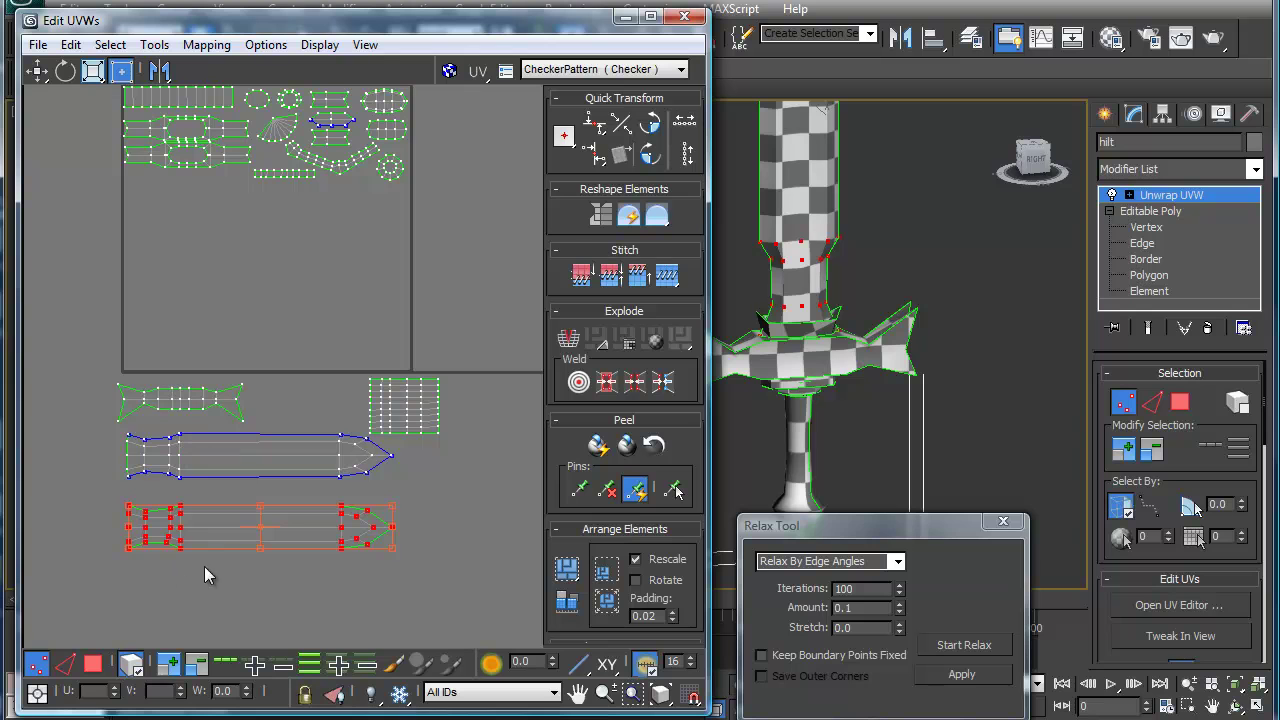
pyautogui.moveTo(183, 535); pyautogui.dragTo(348, 305)
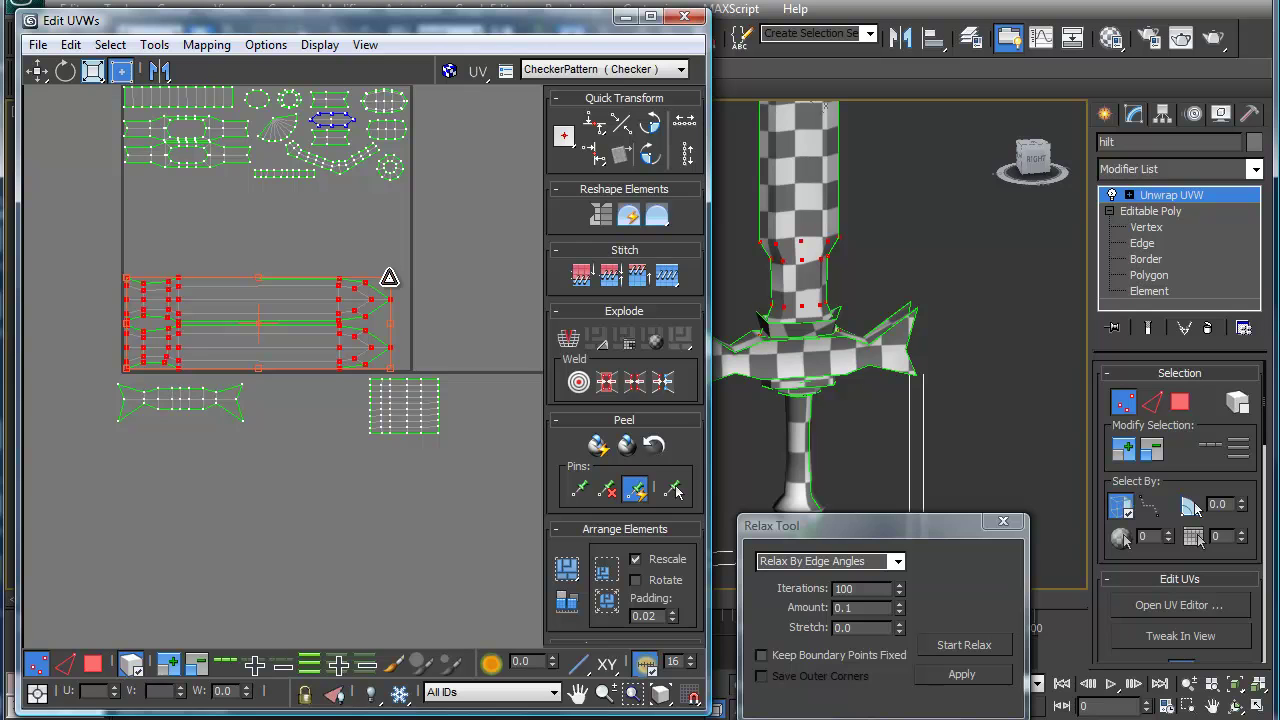
pyautogui.keyDown('ctrl'); pyautogui.moveTo(390, 277); pyautogui.dragTo(396, 271); pyautogui.keyUp('ctrl')
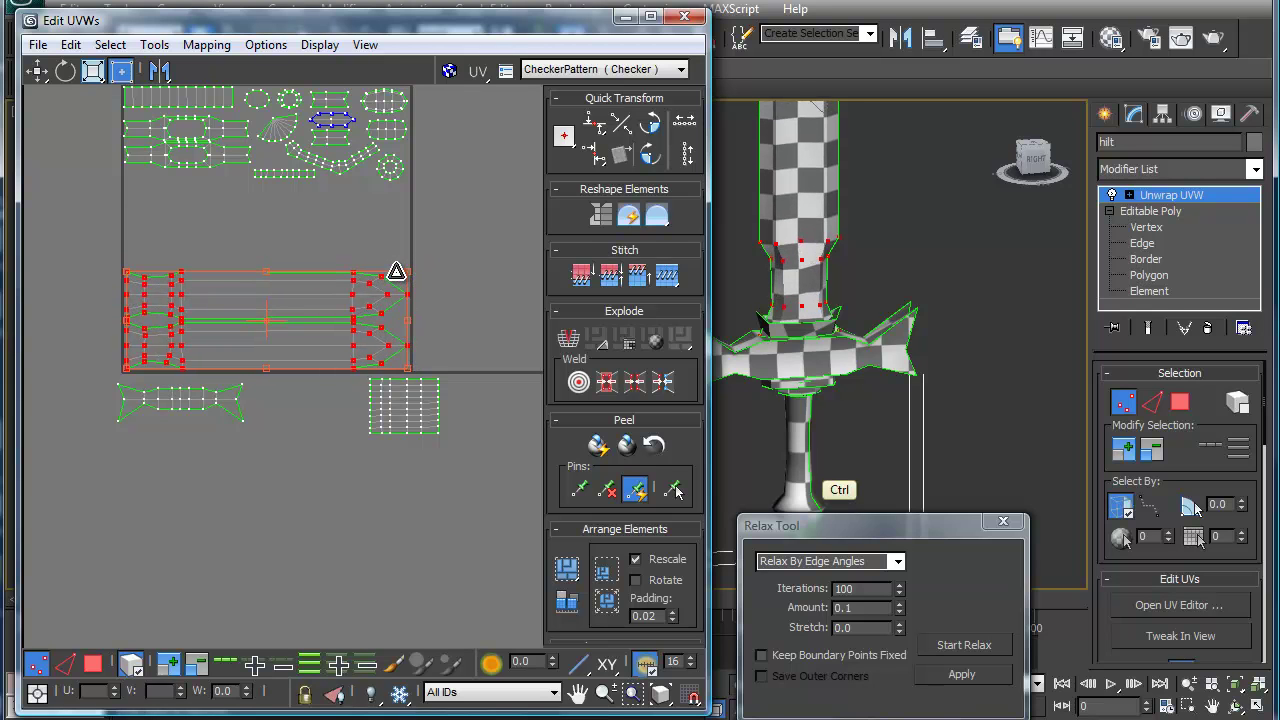
# Step: Move the grid-shaped handle shell above the blade tips inside the UV tile and enlarge it to fill the gap
pyautogui.click(415, 420)
pyautogui.moveTo(415, 420); pyautogui.dragTo(378, 219)
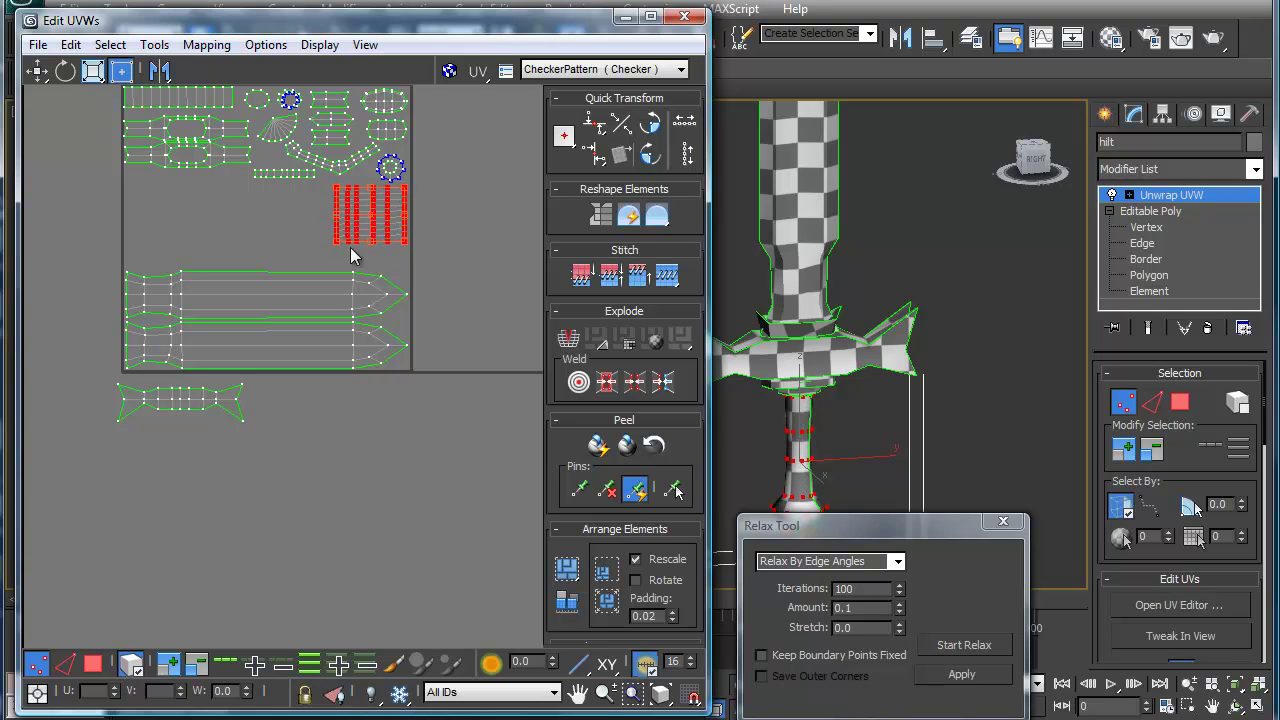
pyautogui.keyDown('ctrl'); pyautogui.moveTo(338, 243); pyautogui.dragTo(305, 262); pyautogui.keyUp('ctrl')
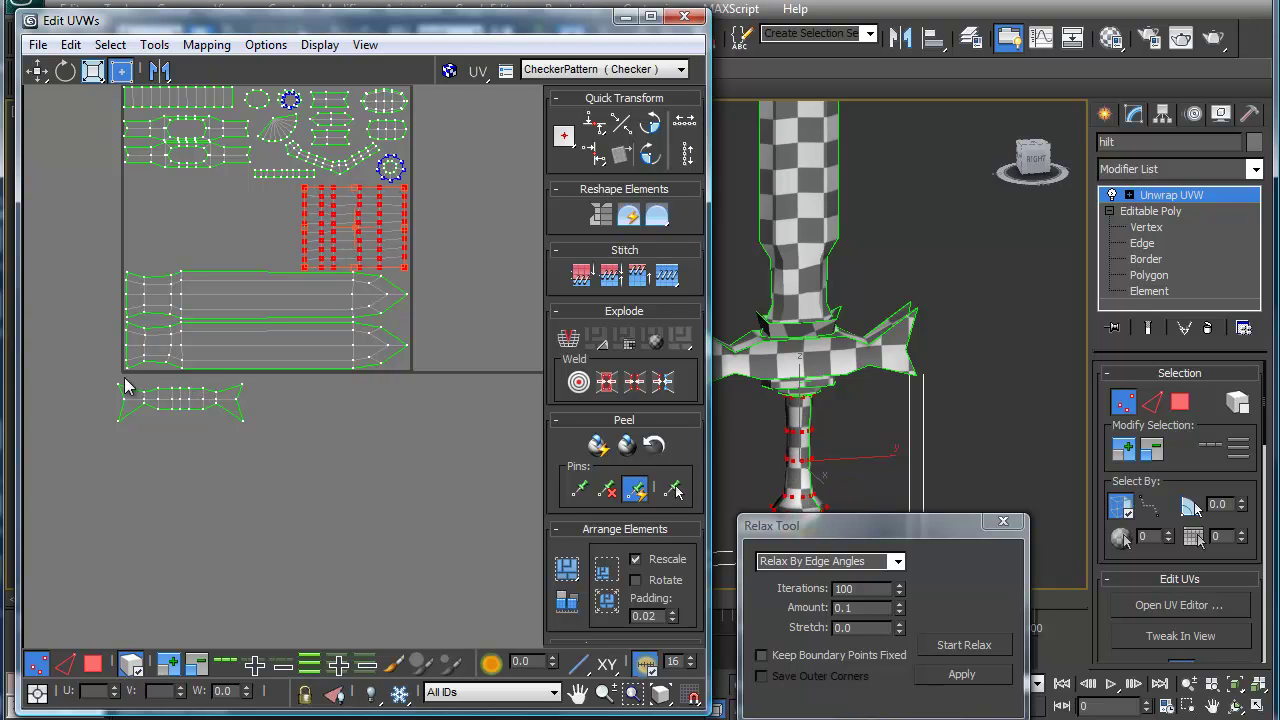
# Step: Move the overlapping bow-tie crossguard shells beside the handle shell and scale them proportionally to fill the space above the blades
pyautogui.moveTo(92, 382); pyautogui.dragTo(258, 435)
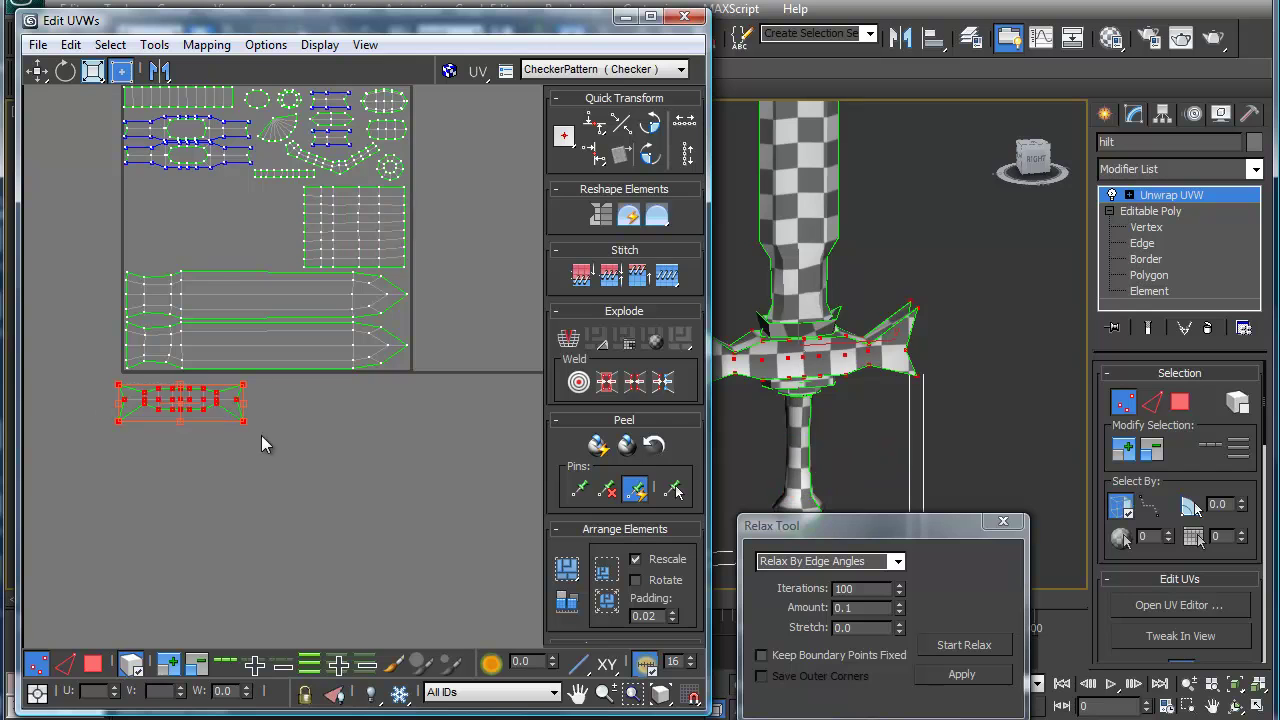
pyautogui.moveTo(200, 398); pyautogui.dragTo(258, 210)
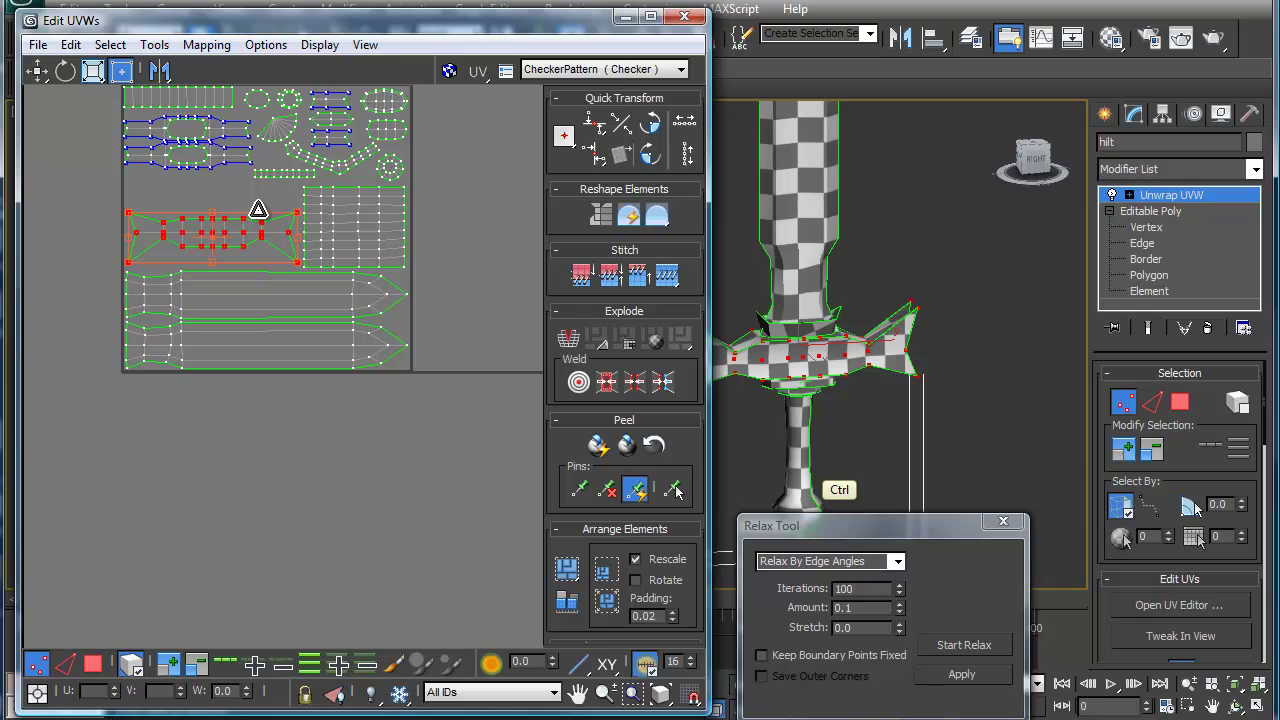
pyautogui.scroll(5, 277, 343)
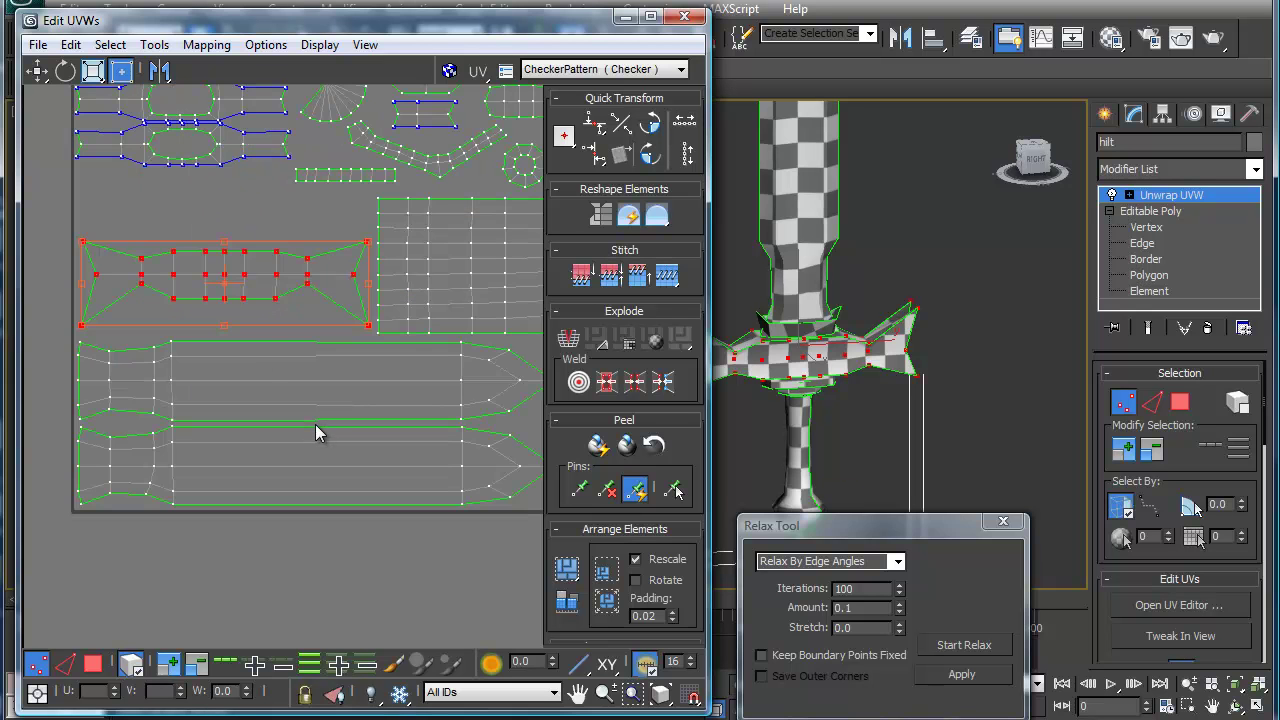
pyautogui.moveTo(252, 350); pyautogui.dragTo(311, 441, button='middle')
pyautogui.click(175, 400)
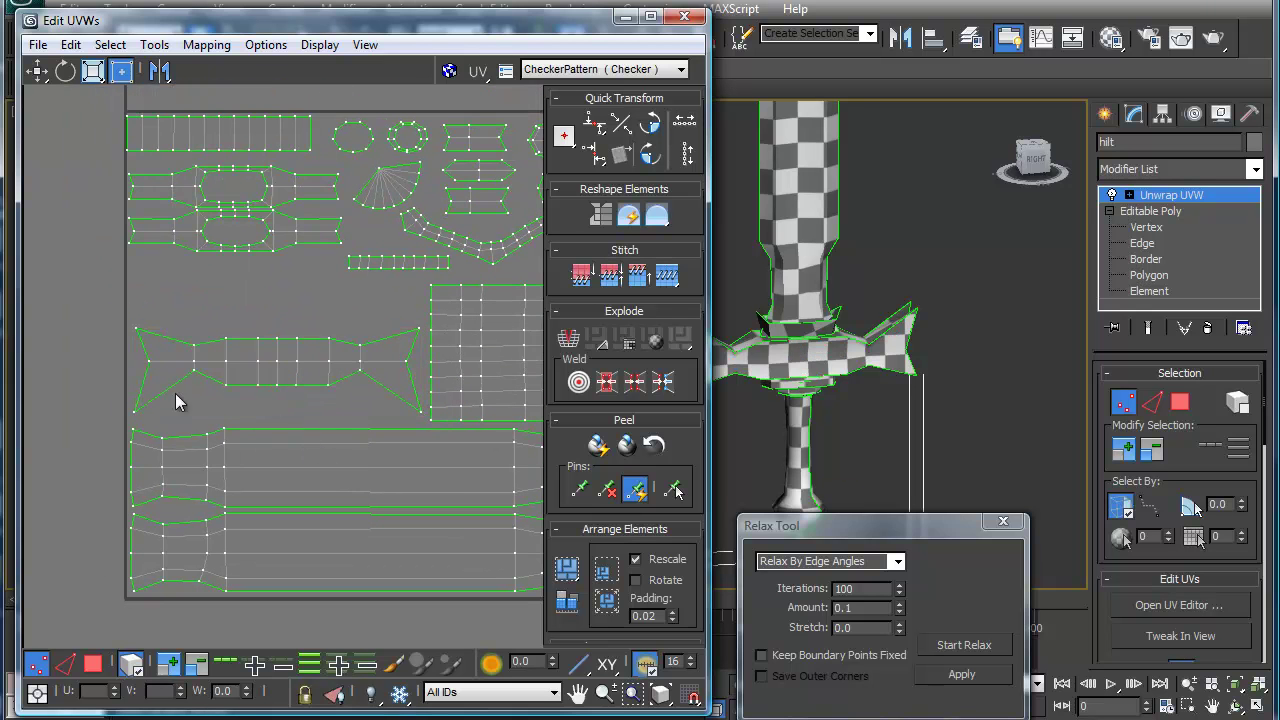
# Step: Separate one of the overlapping bow-tie crossguard shells, flip it vertically and place it directly above the other
pyautogui.click(280, 368)
pyautogui.moveTo(282, 368); pyautogui.dragTo(284, 286)
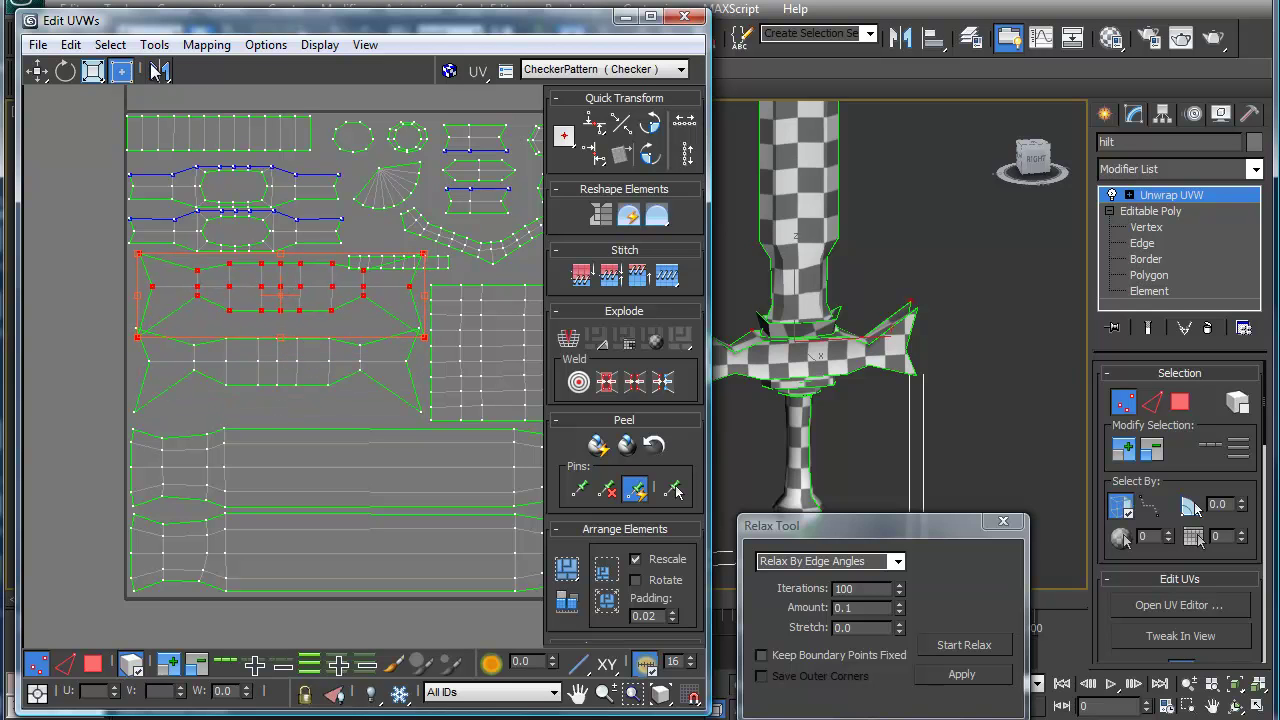
pyautogui.moveTo(158, 72); pyautogui.dragTo(161, 100)
pyautogui.moveTo(286, 313); pyautogui.dragTo(282, 299)
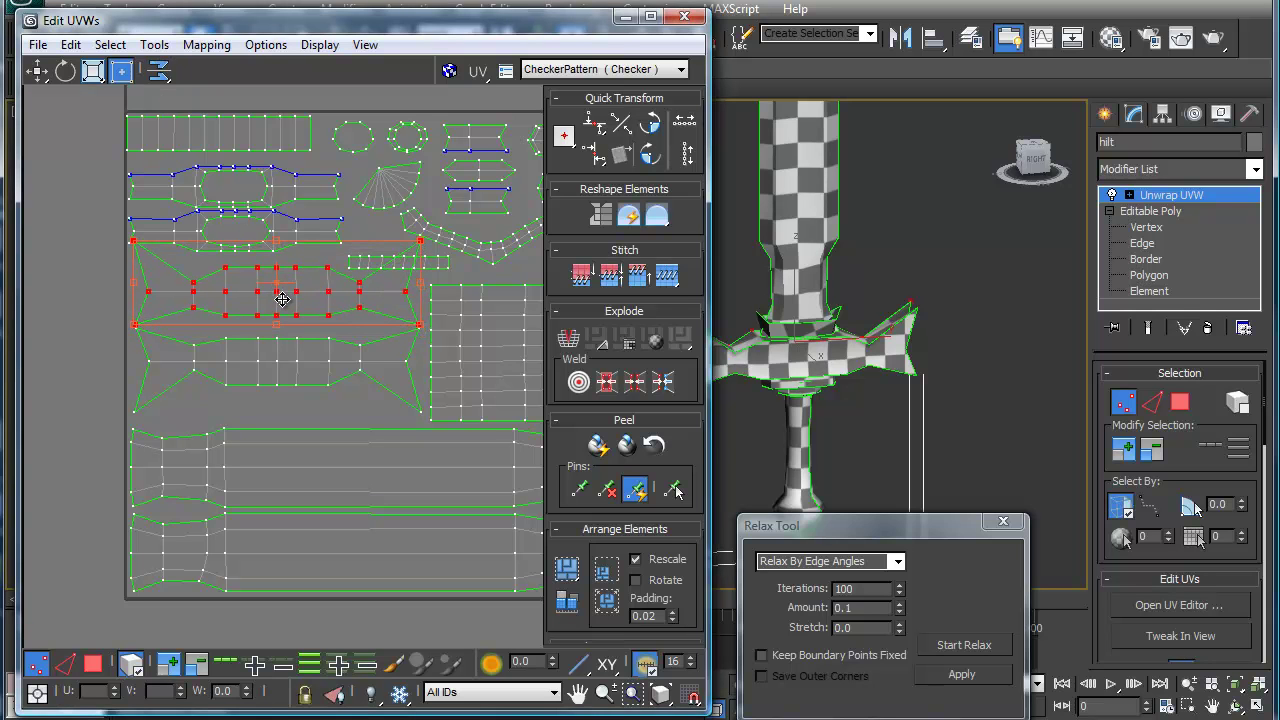
# Step: Nudge the lower crossguard plate shell upward and move the short strip into the gap above the bow-tie crossguard shell
pyautogui.moveTo(259, 233); pyautogui.dragTo(257, 322, button='middle')
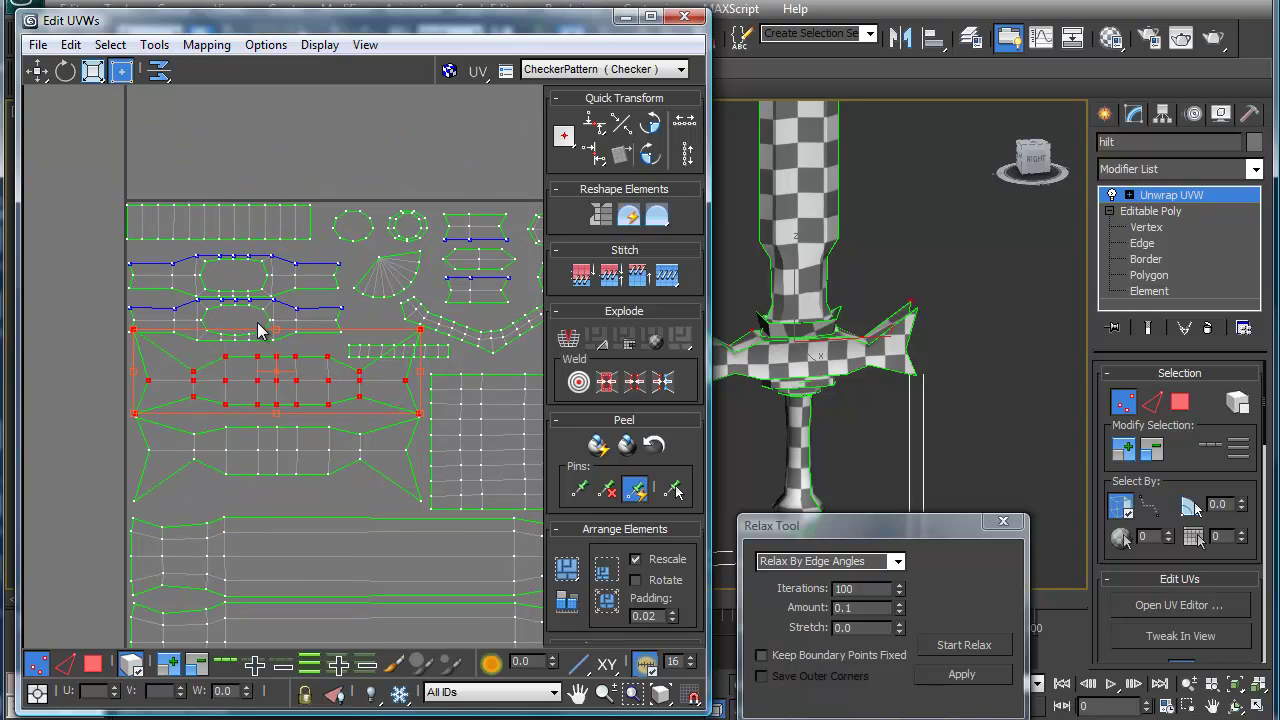
pyautogui.click(223, 308)
pyautogui.moveTo(224, 310); pyautogui.dragTo(227, 300)
pyautogui.click(352, 351)
pyautogui.moveTo(352, 351); pyautogui.dragTo(239, 347)
pyautogui.moveTo(359, 458); pyautogui.dragTo(284, 396, button='middle')
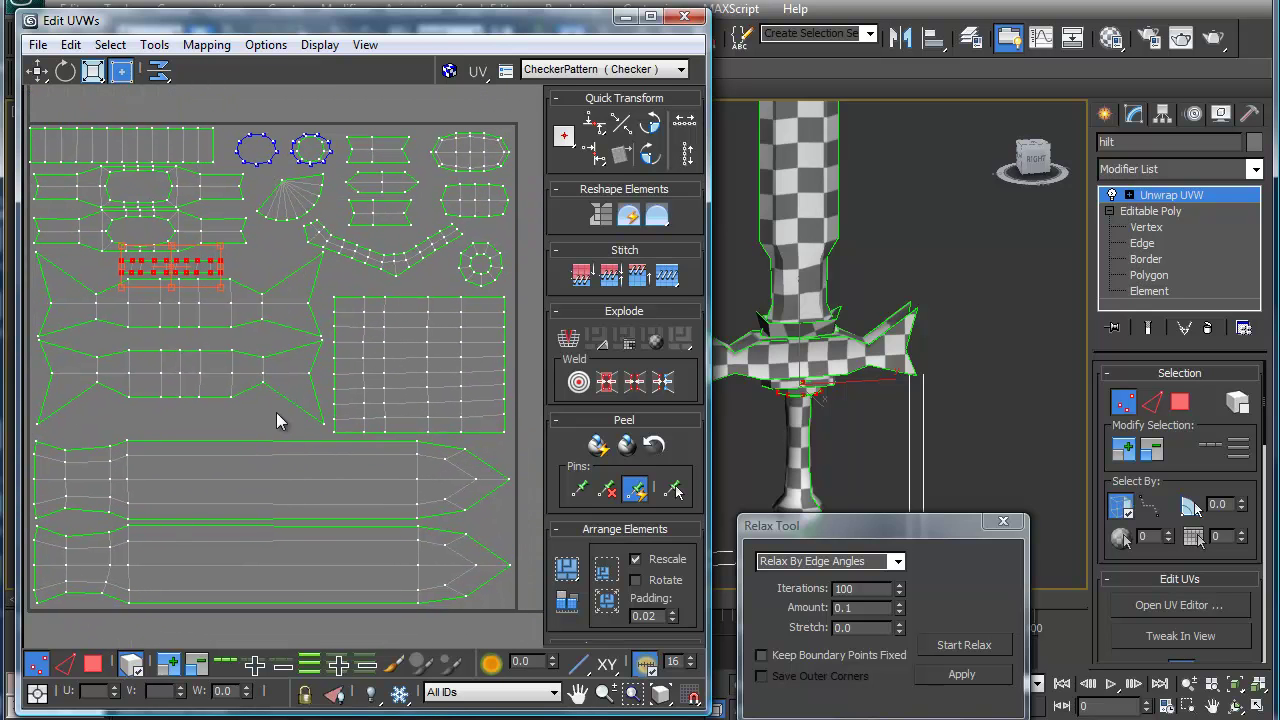
# Step: Deselect the UV shells and render the finished layout as a 1024 by 1024 UVW template with fill mode None
pyautogui.click(280, 423)
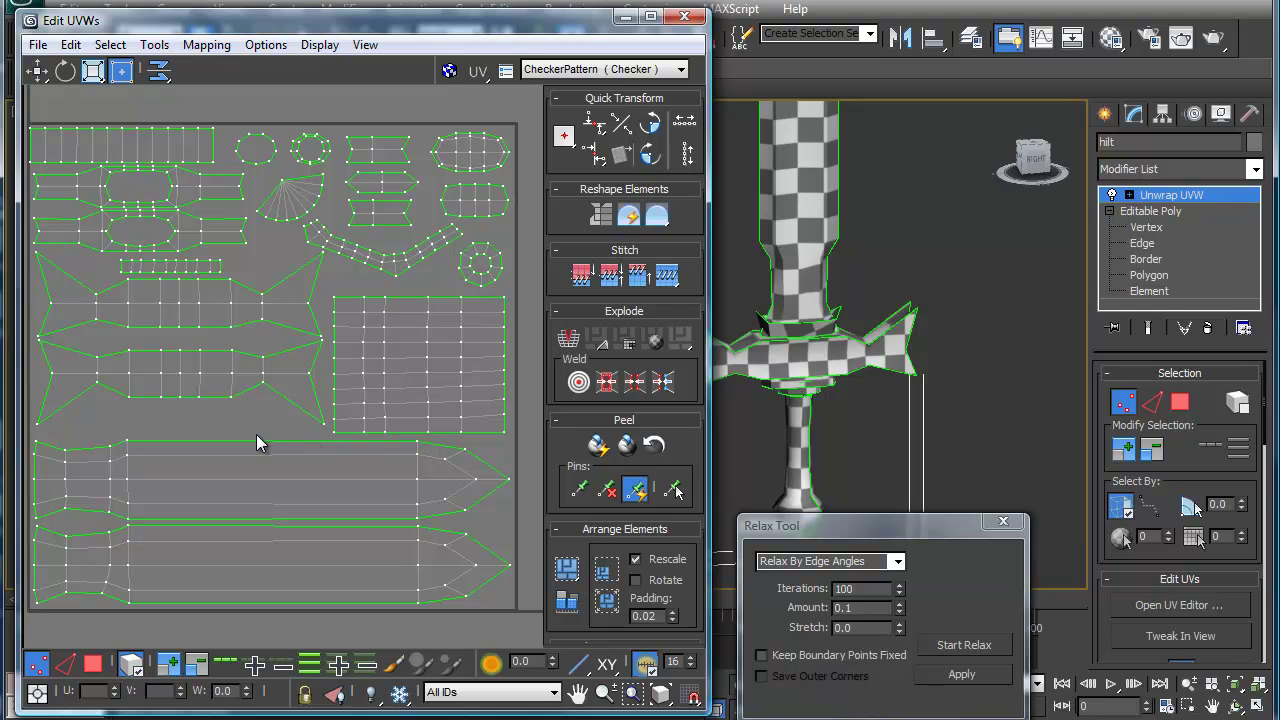
pyautogui.moveTo(256, 433); pyautogui.dragTo(259, 435, button='middle')
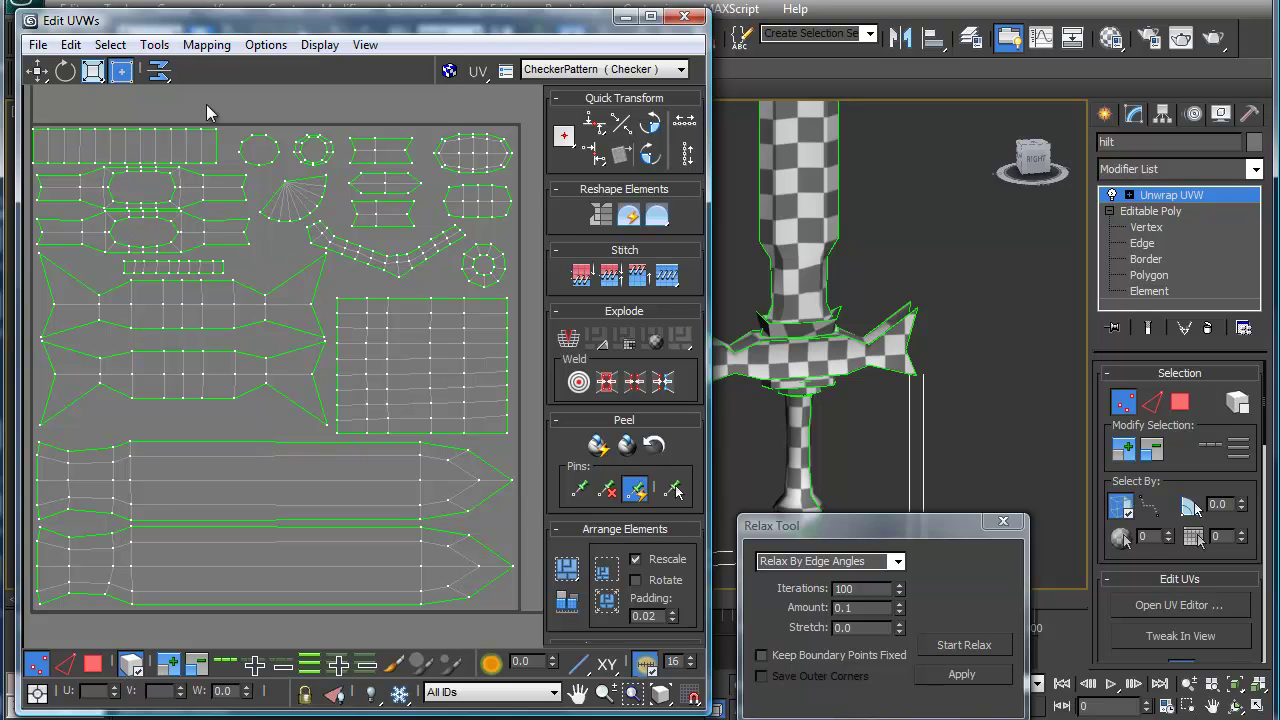
pyautogui.click(154, 44)
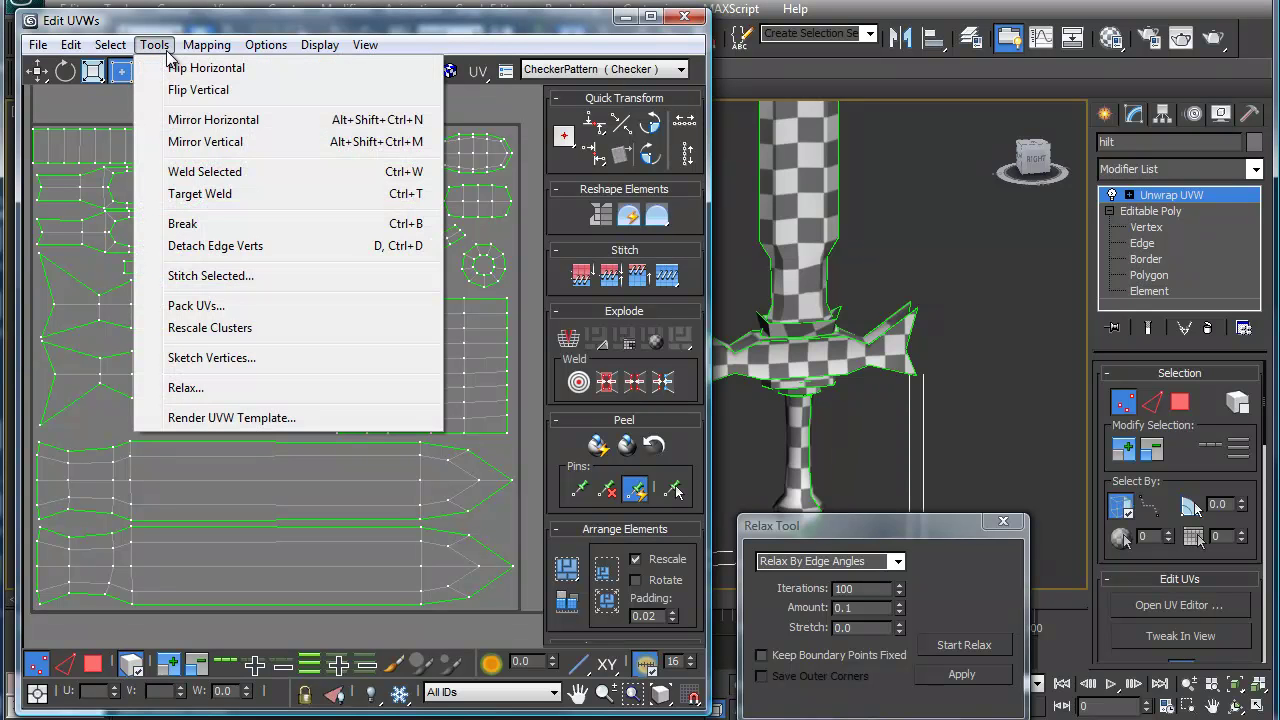
pyautogui.click(238, 417)
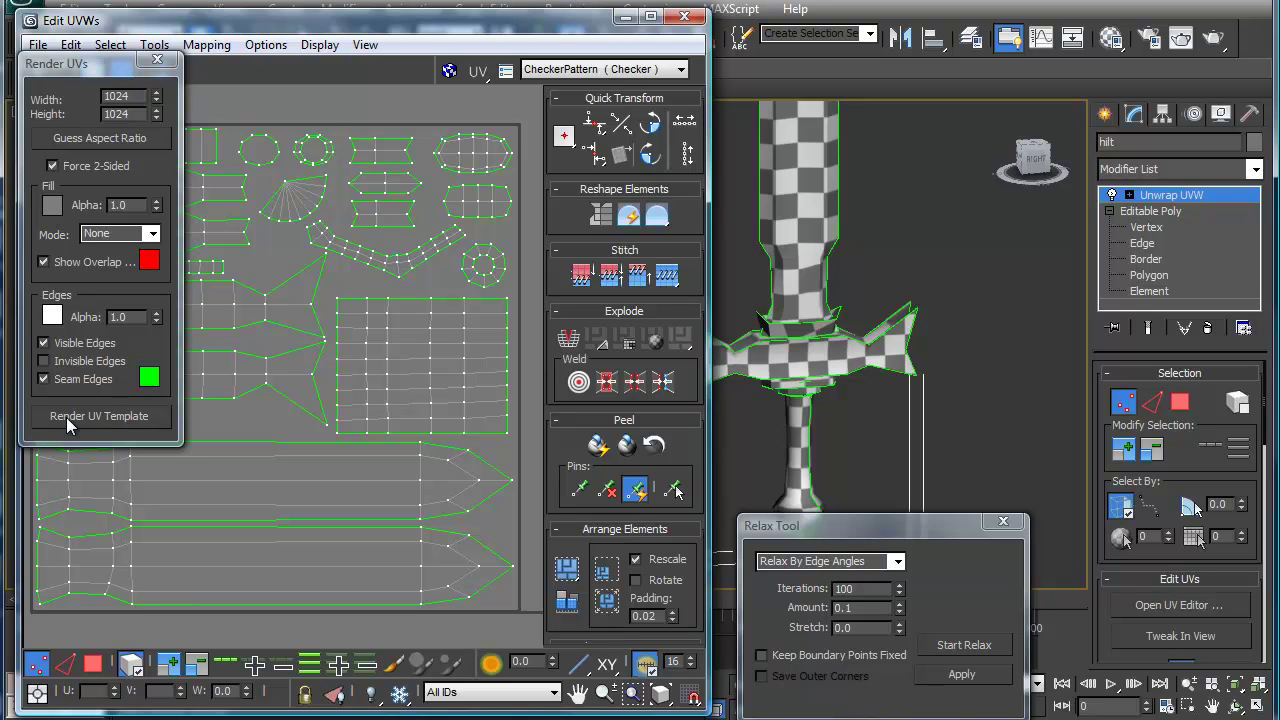
pyautogui.click(152, 234)
pyautogui.click(99, 415)
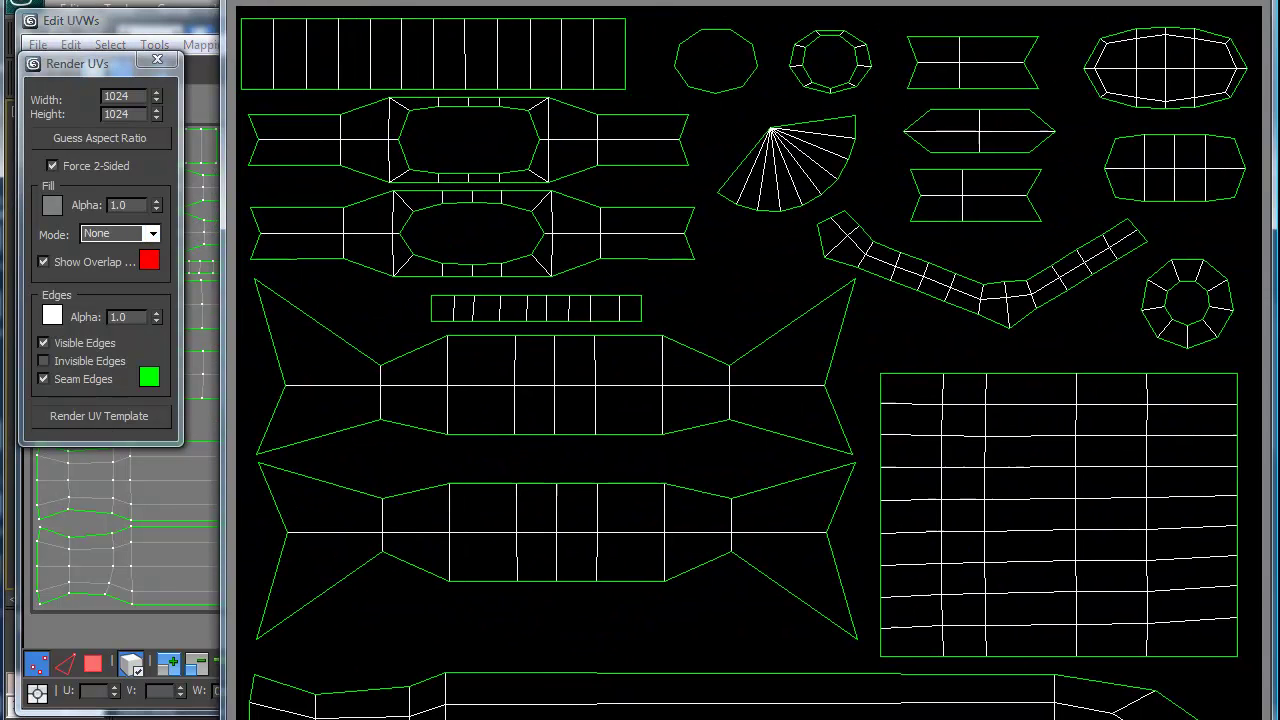
# Step: Bring the rendered UV map's window fully into view and inspect the options for saving it as an image
pyautogui.moveTo(332, 0); pyautogui.dragTo(209, 19)
pyautogui.click(115, 44)
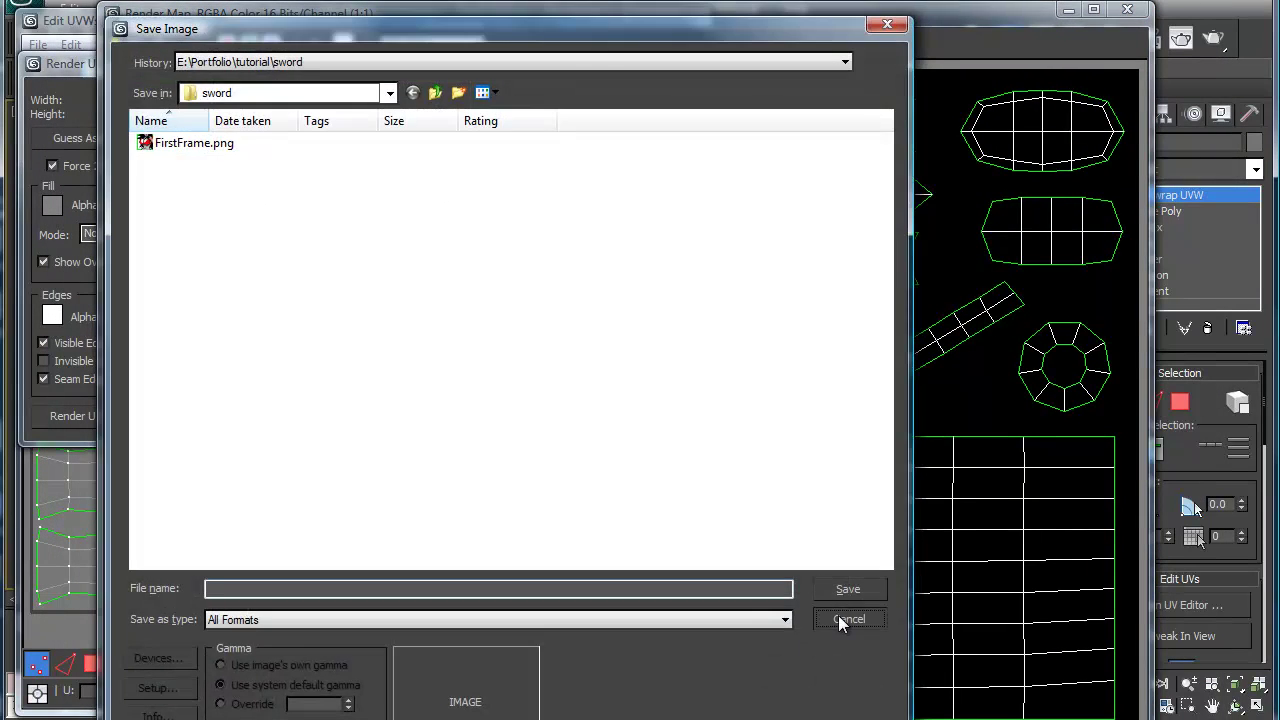
pyautogui.click(846, 617)
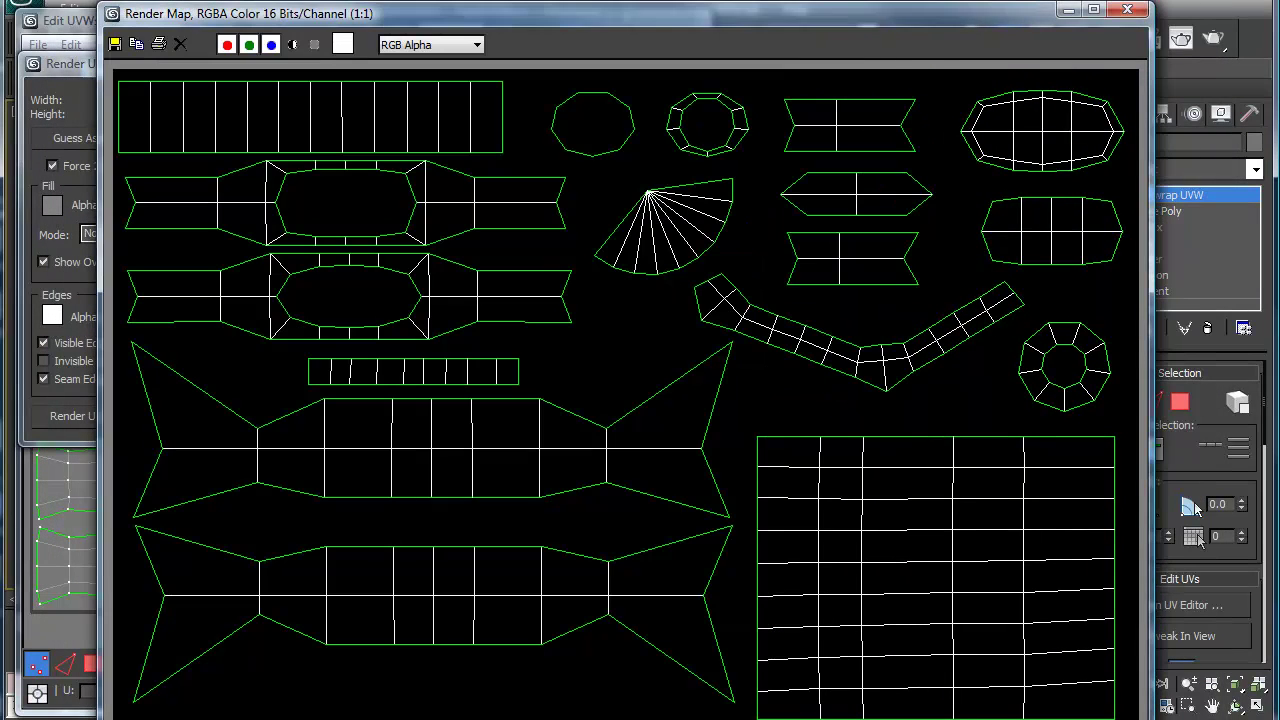